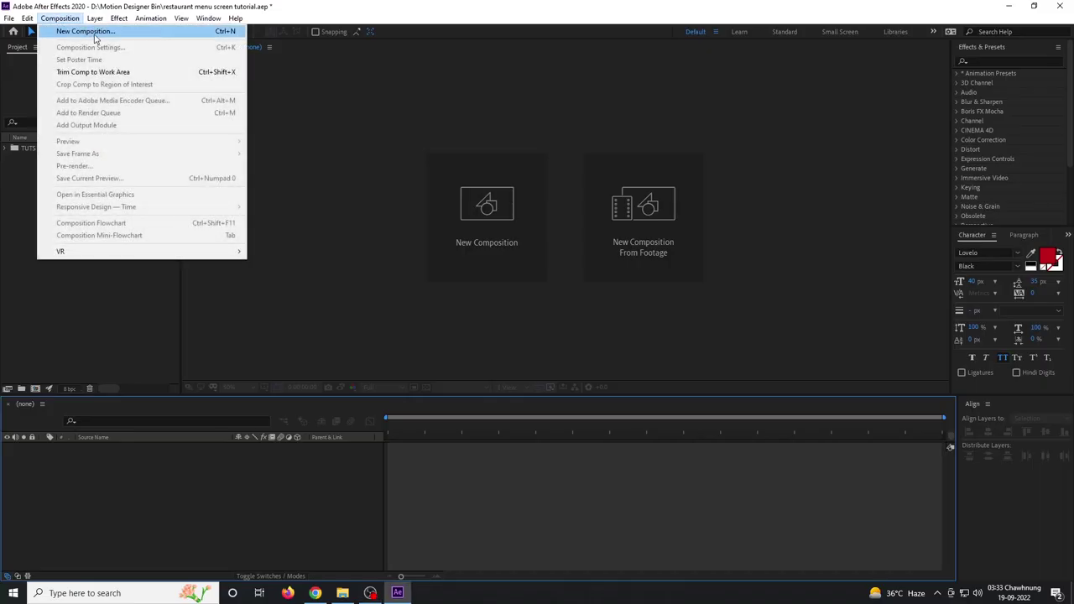
# Step: Create a 1920 x 1080 px composition named MAIN COMP
pyautogui.click(95, 34)
pyautogui.write('MAIN COMP')
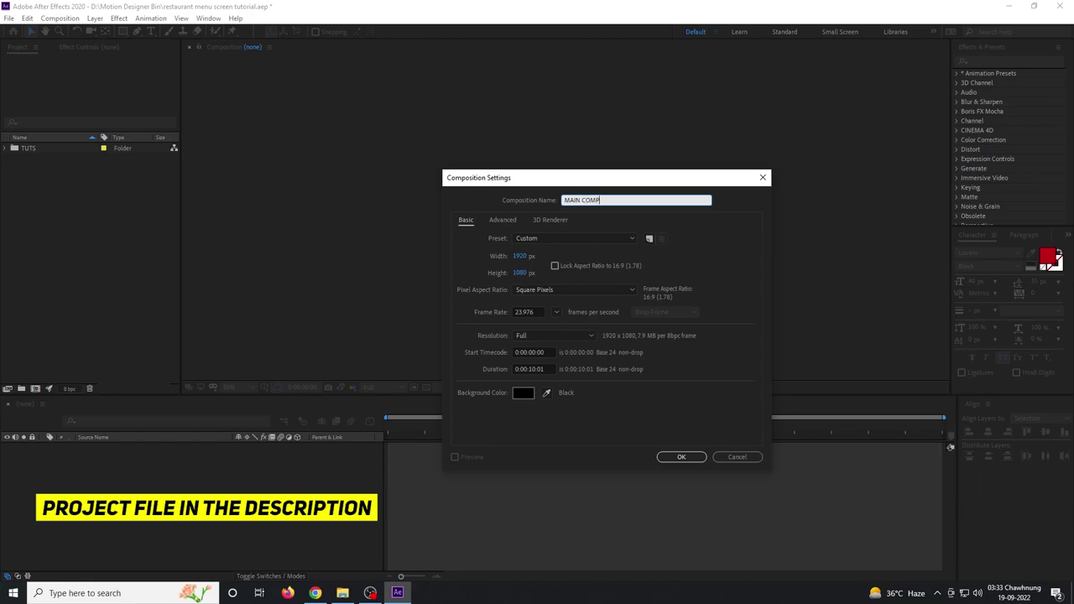
pyautogui.press('Return')
# Step: Add a full-frame yellow solid to MAIN COMP as its background
pyautogui.click(95, 18)
pyautogui.moveTo(107, 34)
pyautogui.click(328, 46)
pyautogui.click(525, 363)
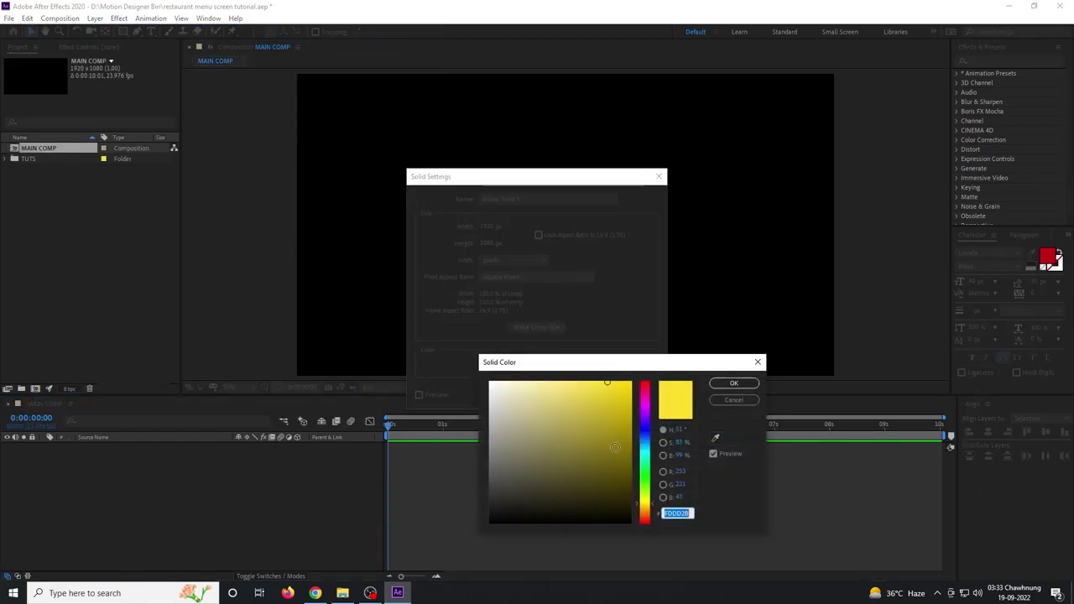
pyautogui.moveTo(618, 405); pyautogui.dragTo(618, 383)
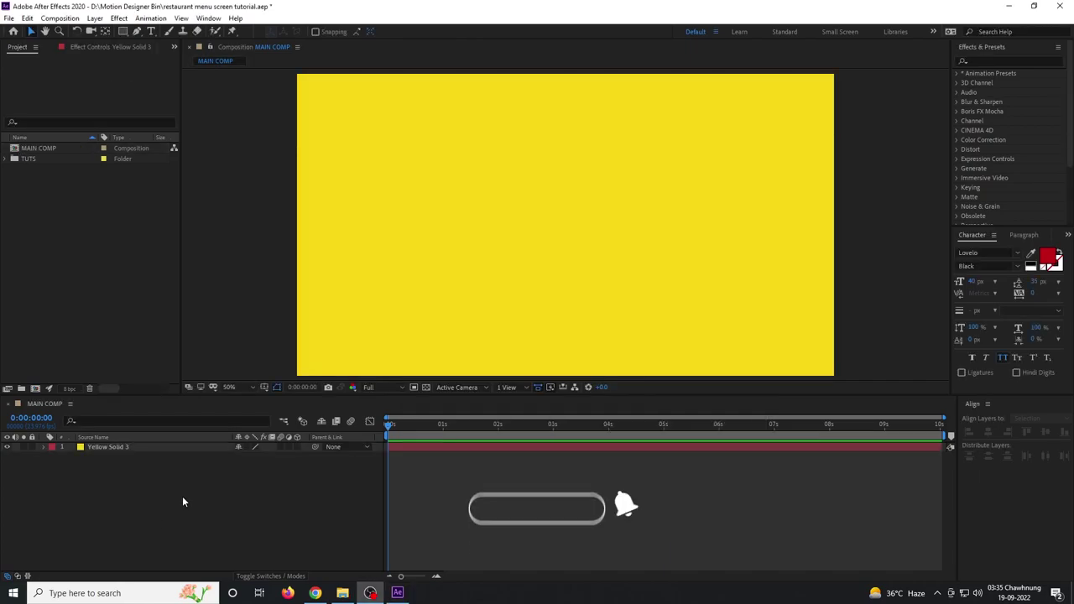
pyautogui.click(182, 496)
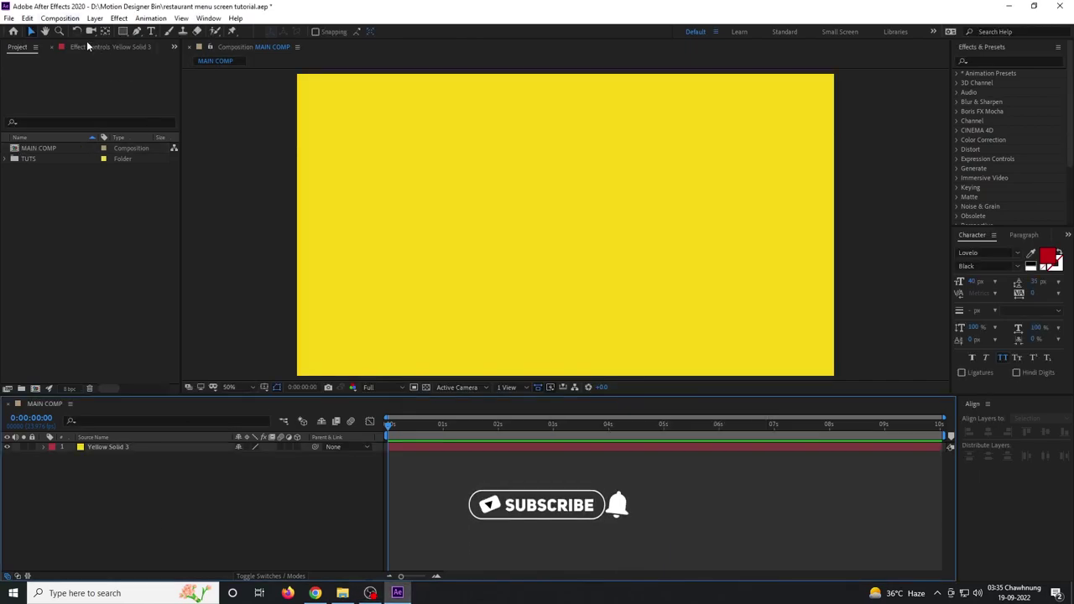
# Step: Create a 700 x 1080 px composition named VIDEO COMP
pyautogui.click(59, 17)
pyautogui.click(71, 23)
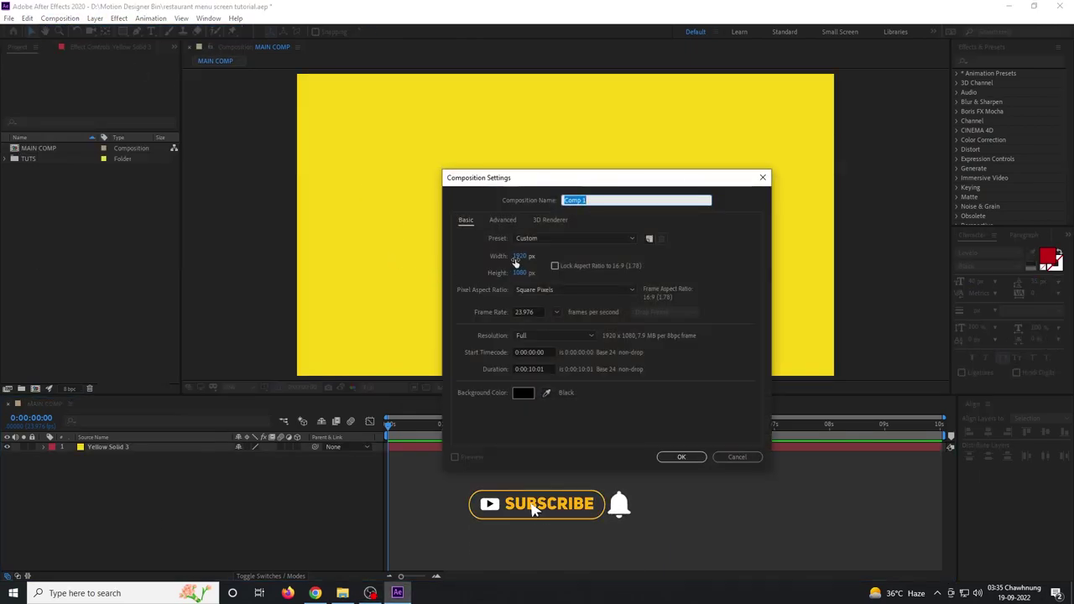
pyautogui.click(518, 255)
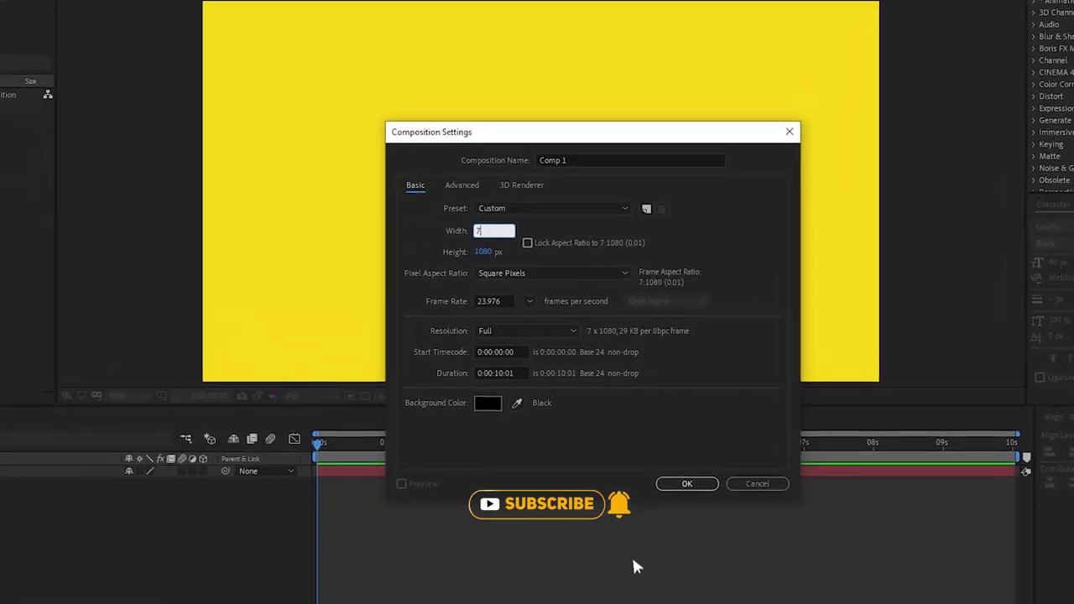
pyautogui.write('700')
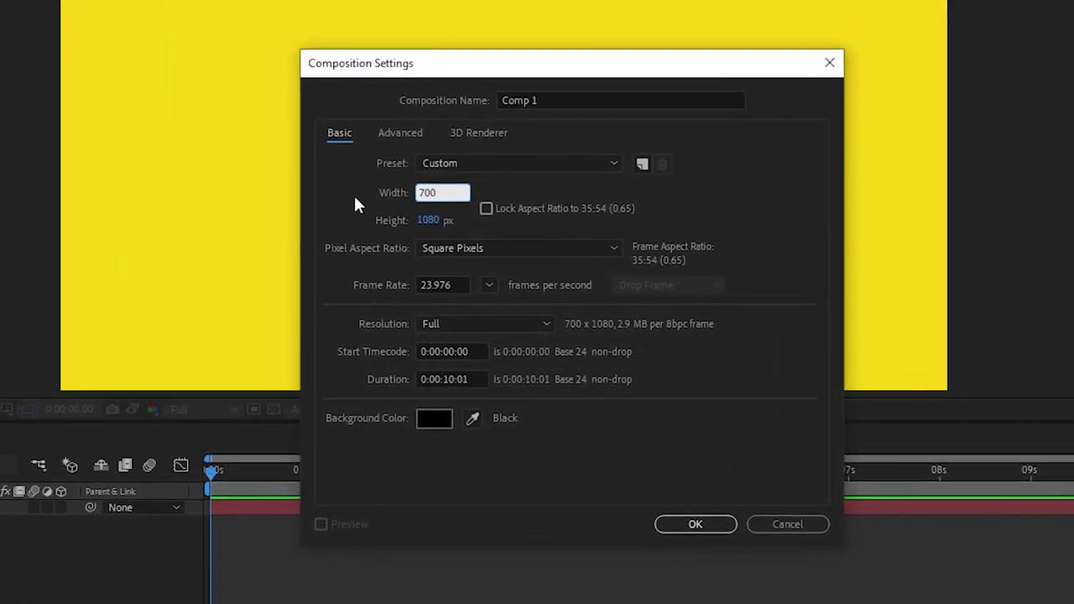
pyautogui.click(577, 101)
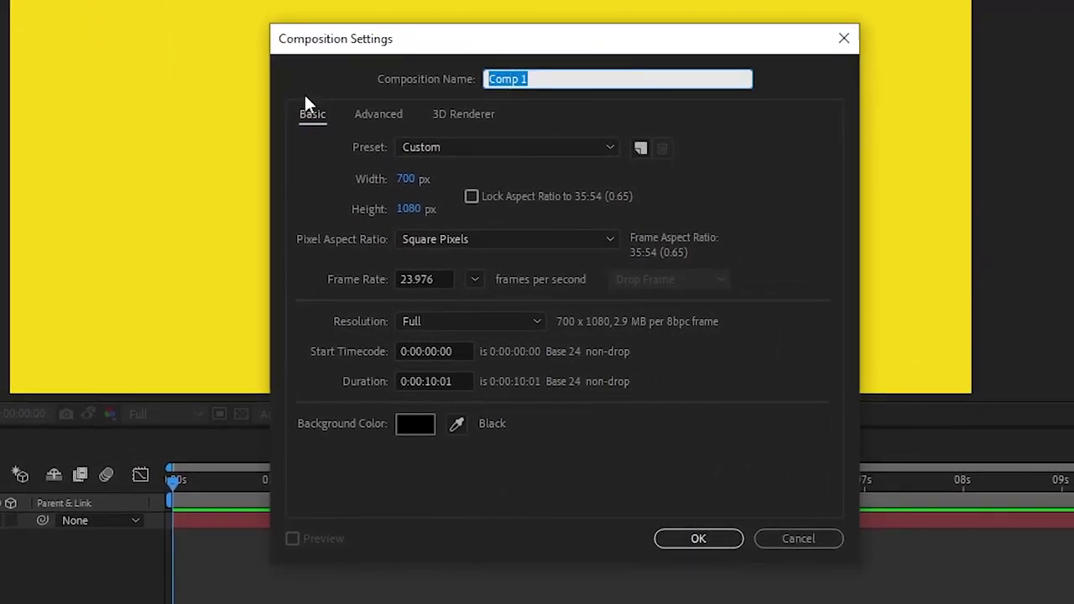
pyautogui.write('VIDEO COMP')
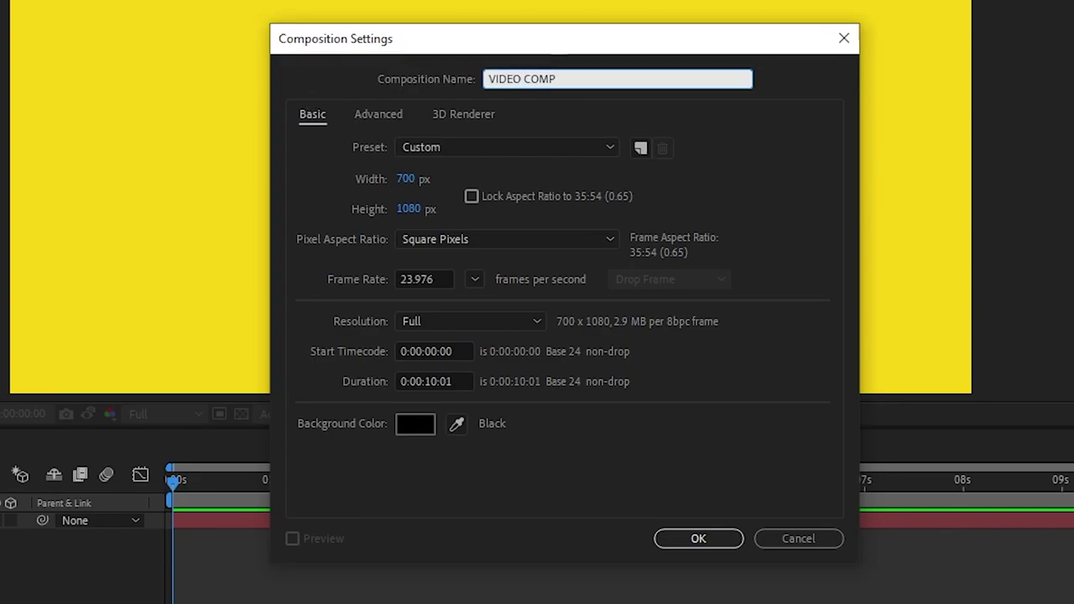
pyautogui.click(698, 538)
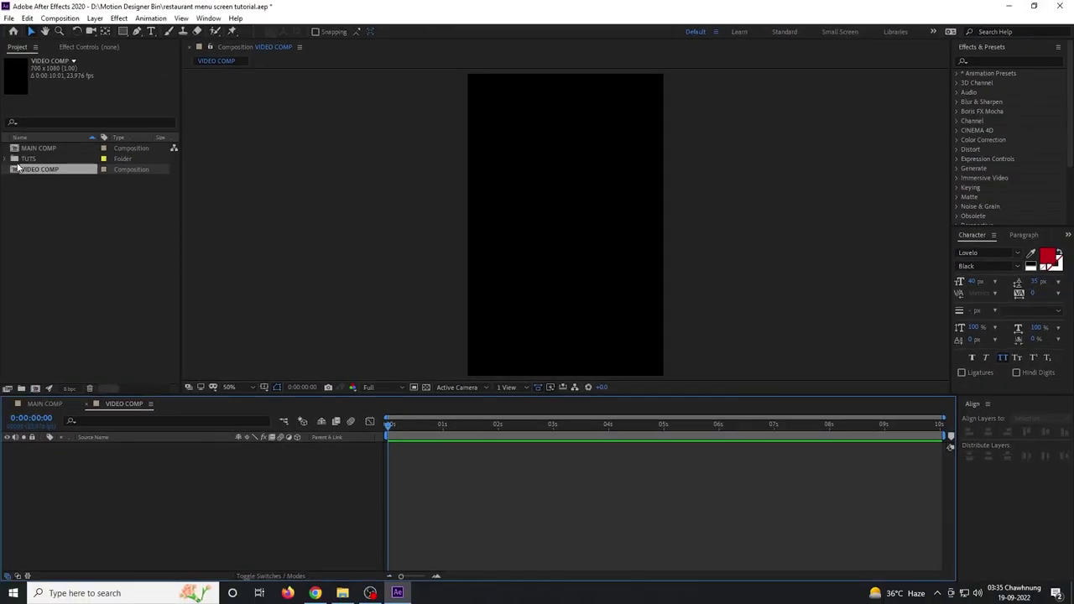
# Step: Add pexels-ron-lach-8879540.mp4 from the TUTS folder to VIDEO COMP and scale it down to just cover the frame
pyautogui.click(14, 158)
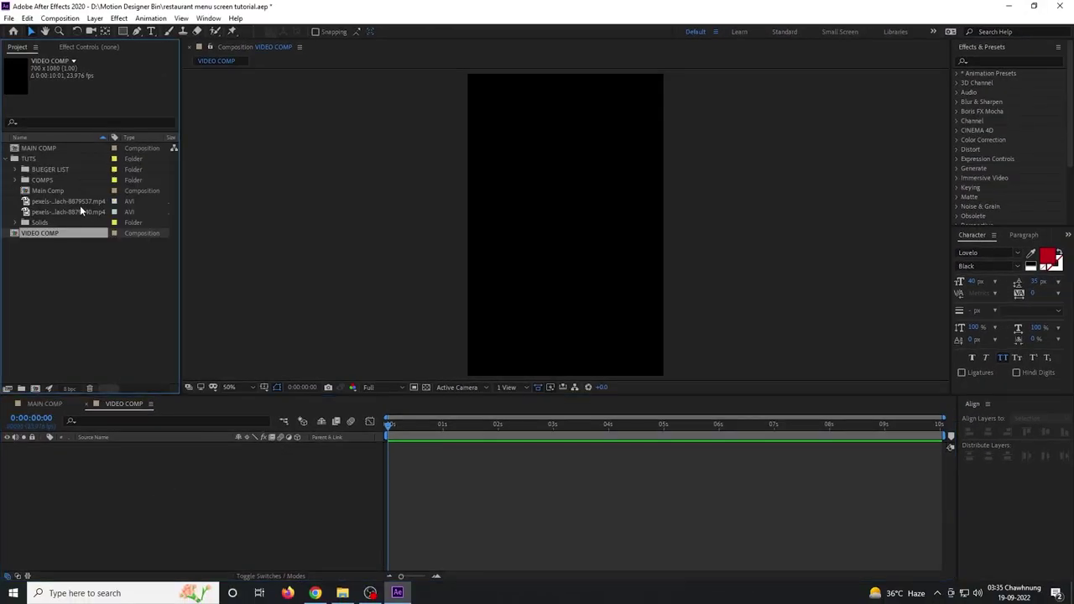
pyautogui.click(78, 204)
pyautogui.moveTo(128, 466); pyautogui.dragTo(120, 499)
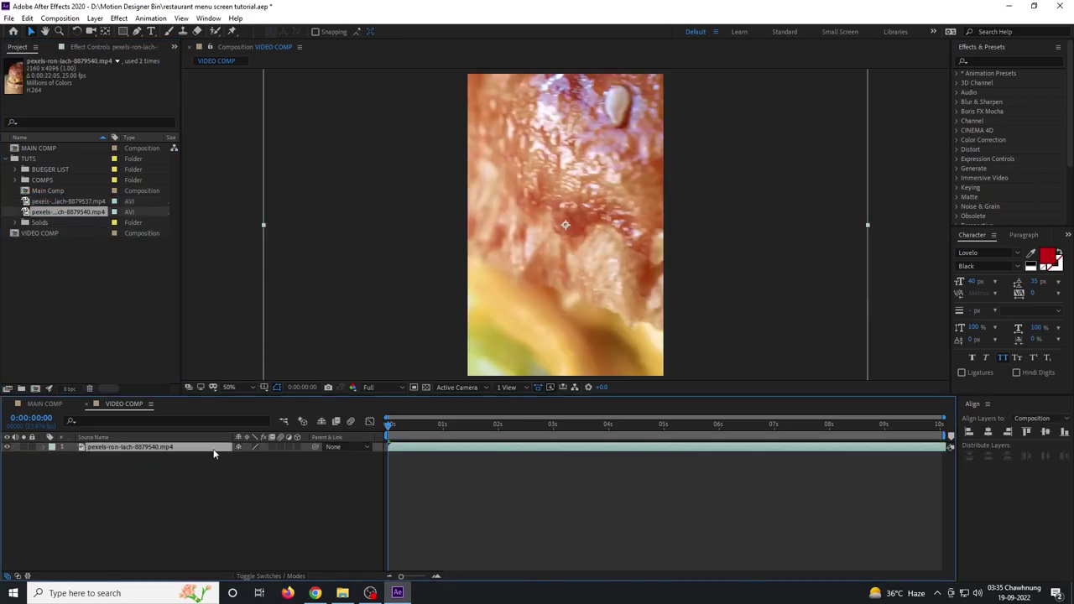
pyautogui.moveTo(868, 228); pyautogui.dragTo(670, 213)
# Step: End the first burger clip at 0:00:04:11 and make a second clip layer below it start at that time
pyautogui.moveTo(546, 427); pyautogui.dragTo(635, 451)
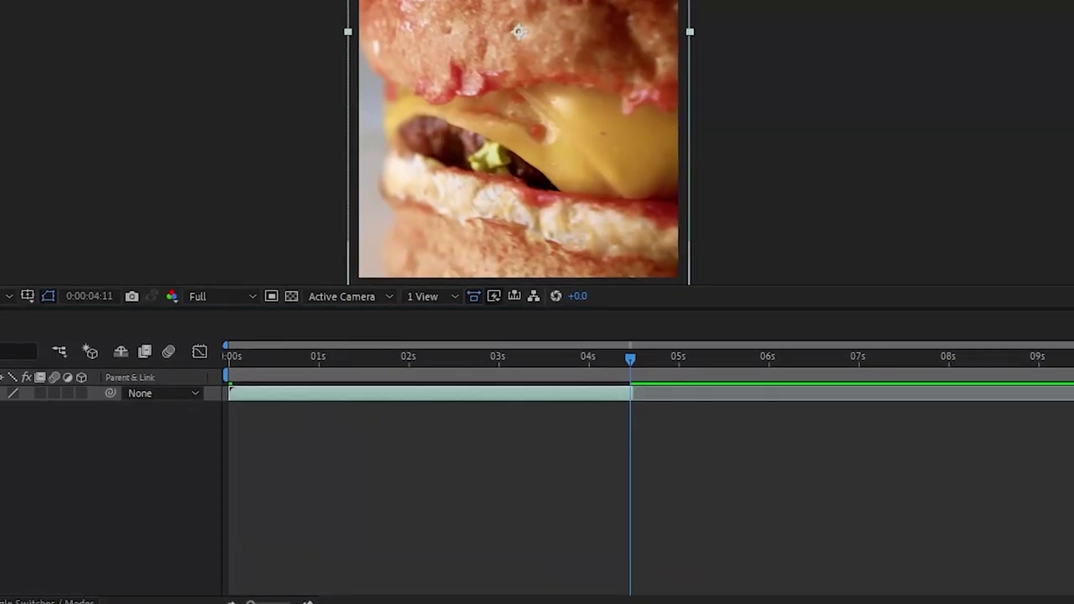
pyautogui.hotkey('ctrl', 'd')
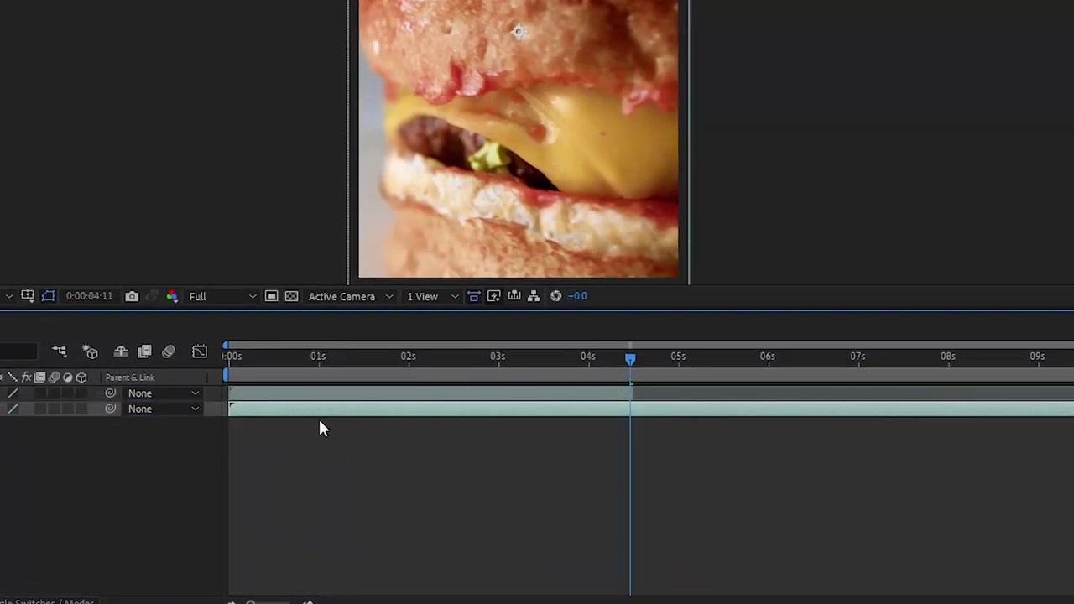
pyautogui.moveTo(229, 411); pyautogui.dragTo(631, 411)
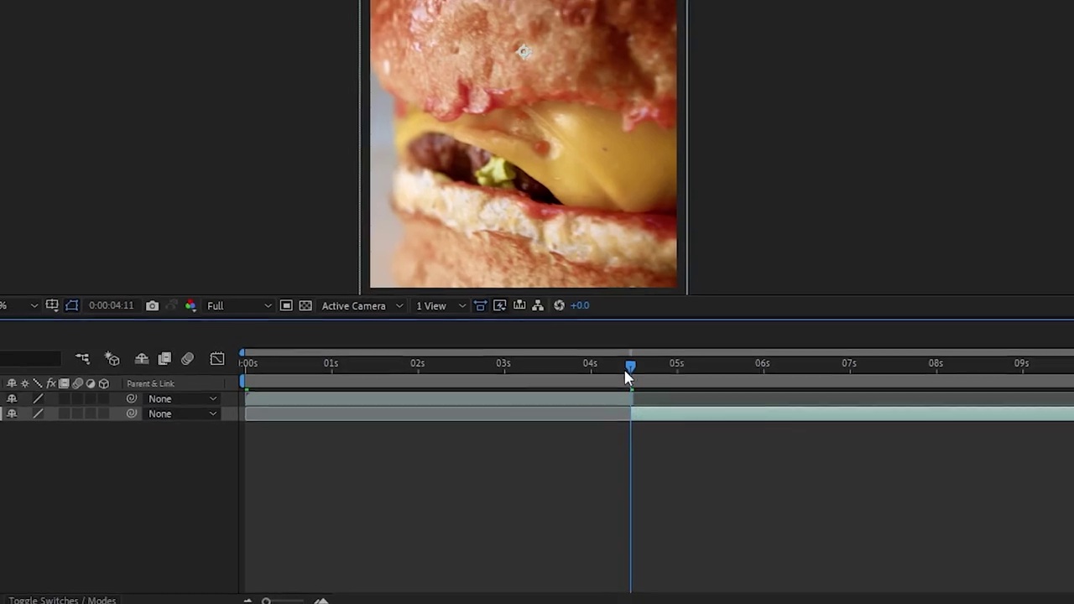
# Step: Scale down the second clip, pexels-ron-lach-8879537.mp4, to fit the VIDEO COMP frame
pyautogui.click(694, 360)
pyautogui.scroll(-4, 585, 286)
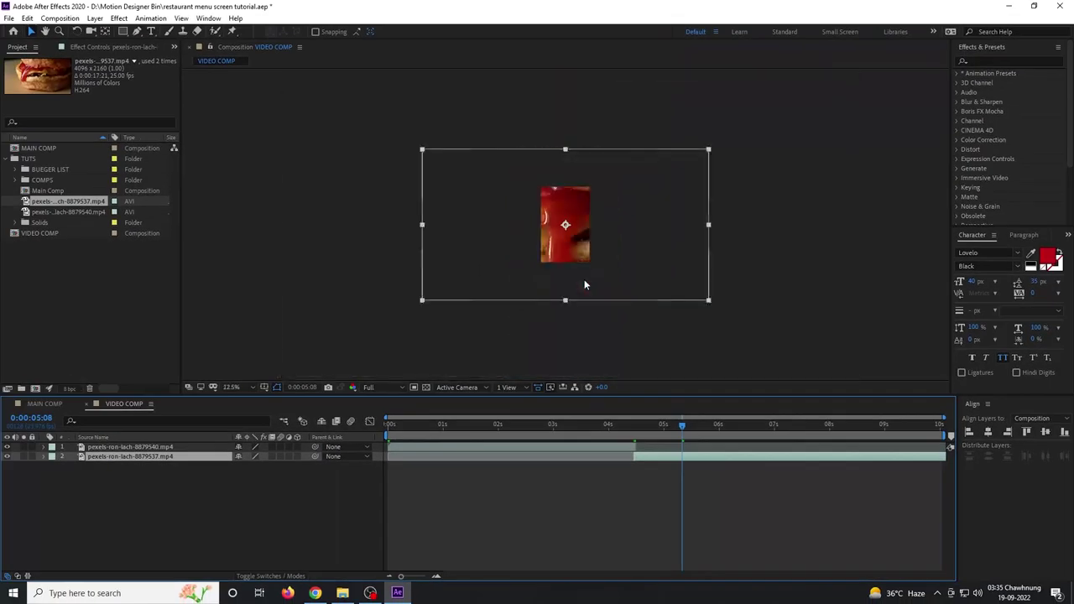
pyautogui.moveTo(707, 223); pyautogui.dragTo(618, 223)
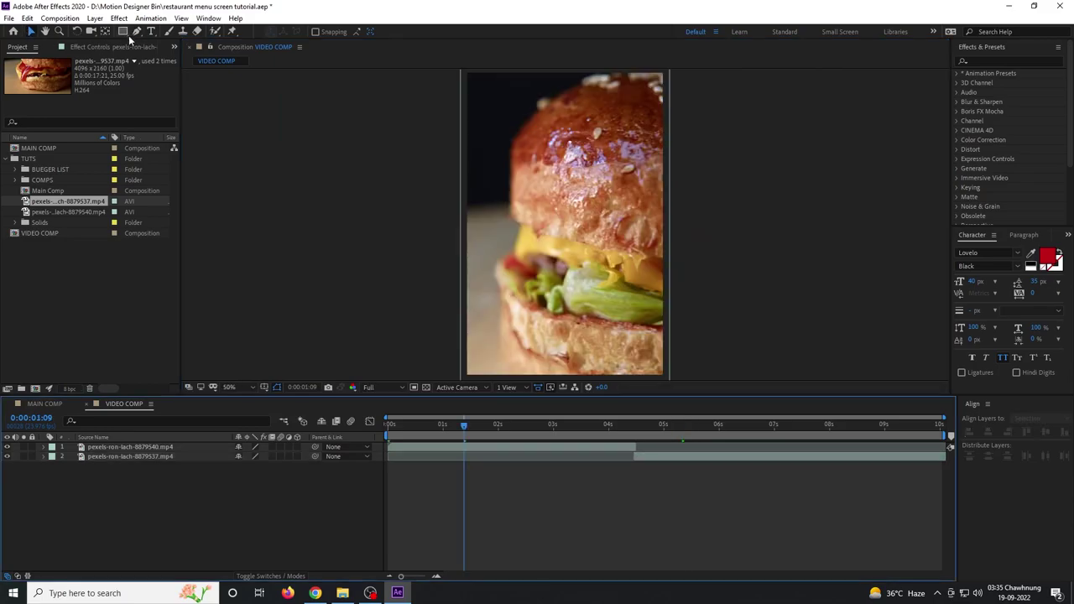
# Step: Draw a red-filled rectangle across the full width of the top of the VIDEO COMP frame
pyautogui.moveTo(123, 32); pyautogui.dragTo(158, 38)
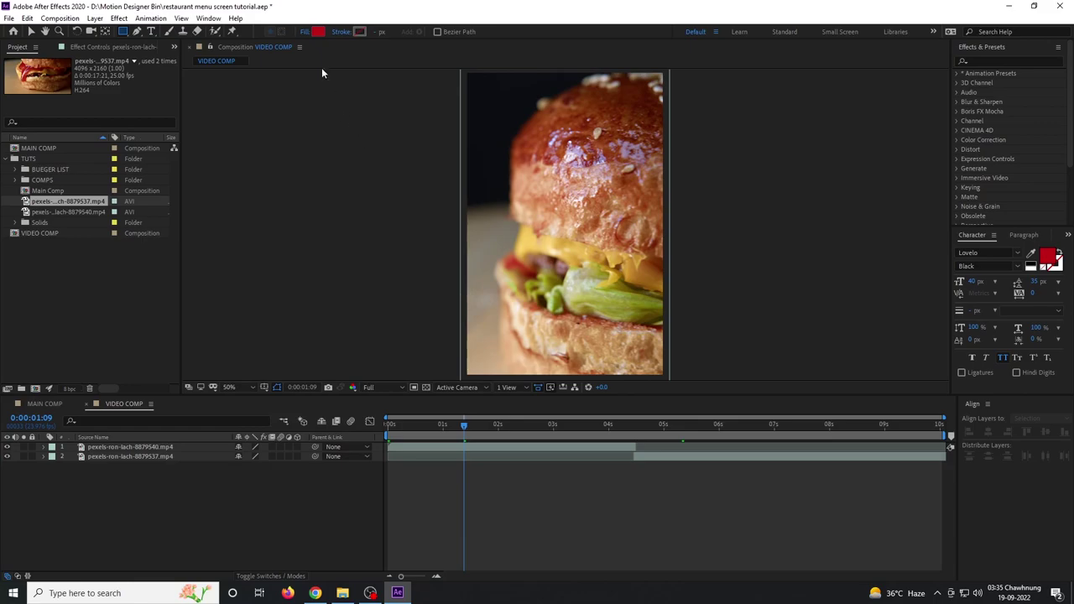
pyautogui.click(319, 32)
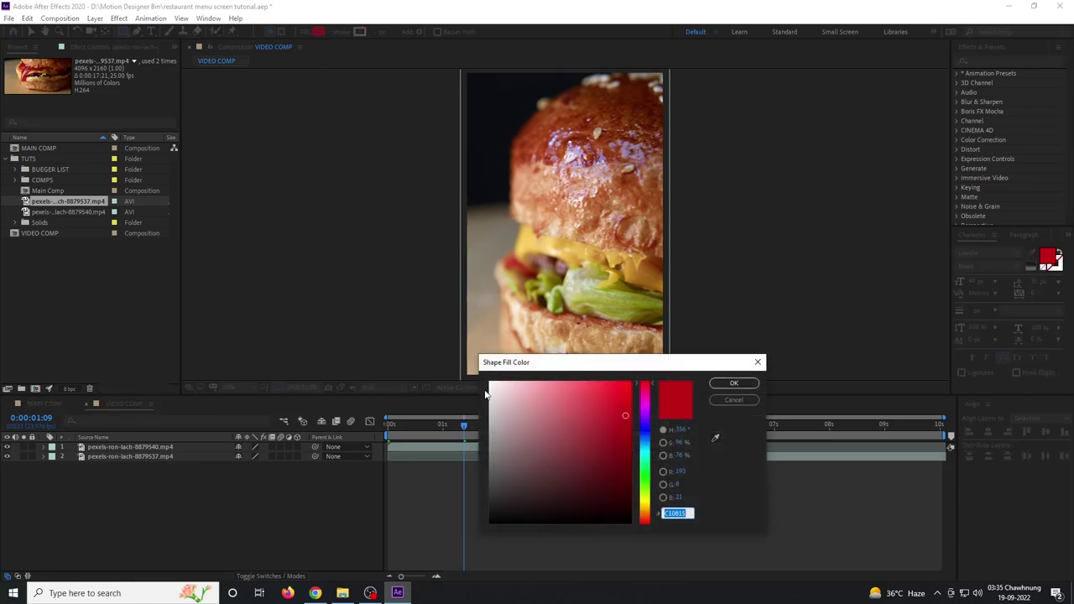
pyautogui.click(732, 385)
pyautogui.moveTo(477, 112); pyautogui.dragTo(448, 181)
pyautogui.moveTo(438, 141)
pyautogui.mouseDown()
pyautogui.moveTo(546, 212)
pyautogui.moveTo(634, 211)
pyautogui.mouseUp()
pyautogui.press('v')
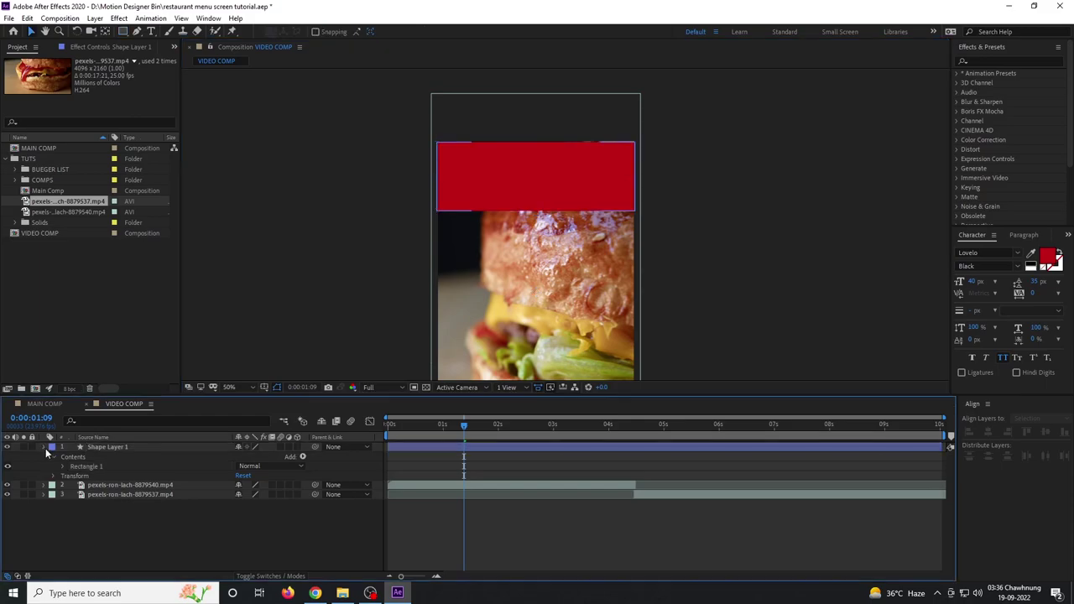
# Step: Duplicate the red rectangle layer and move the copy down to the bottom of the frame
pyautogui.click(44, 447)
pyautogui.click(160, 447)
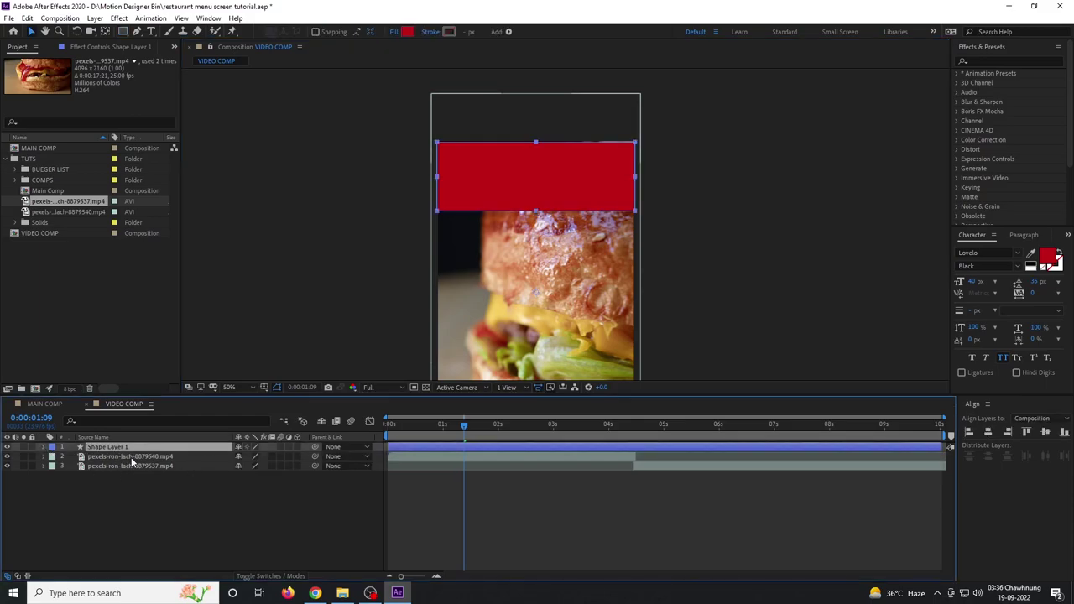
pyautogui.hotkey('ctrl', 'd')
pyautogui.scroll(-3, 545, 111)
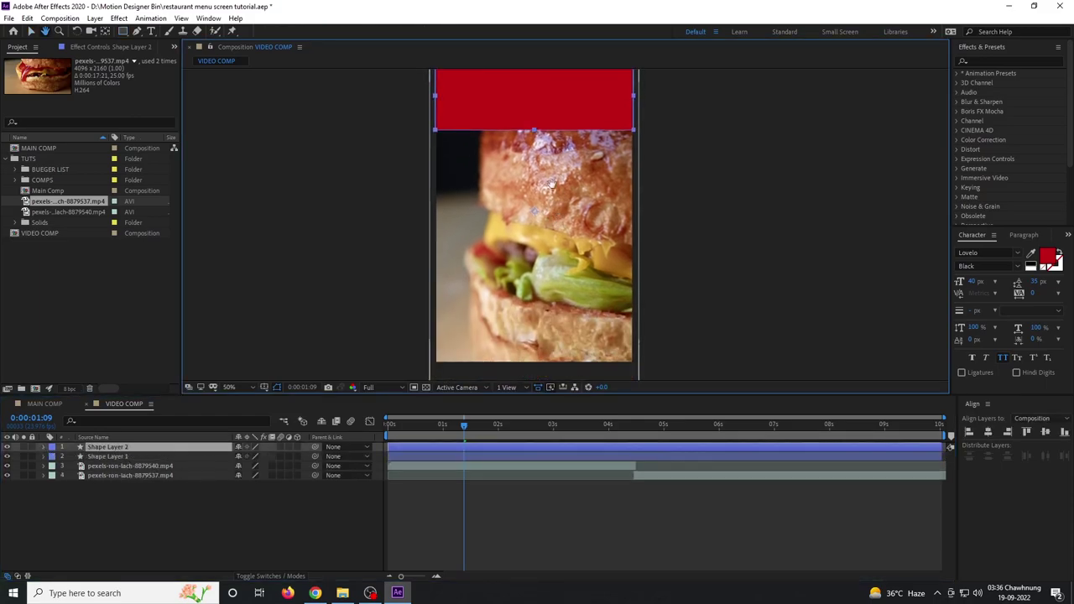
pyautogui.moveTo(545, 110); pyautogui.dragTo(549, 341)
pyautogui.click(156, 537)
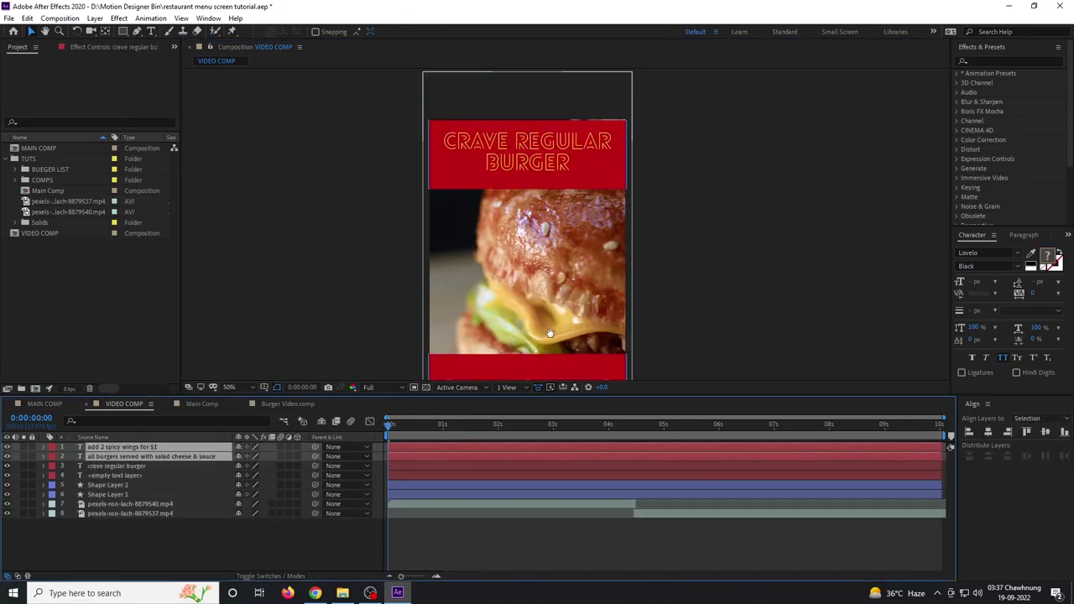
# Step: Position the salad and spicy wings text lines inside the lower red rectangle
pyautogui.moveTo(554, 327); pyautogui.dragTo(544, 214)
pyautogui.moveTo(535, 283); pyautogui.dragTo(535, 277)
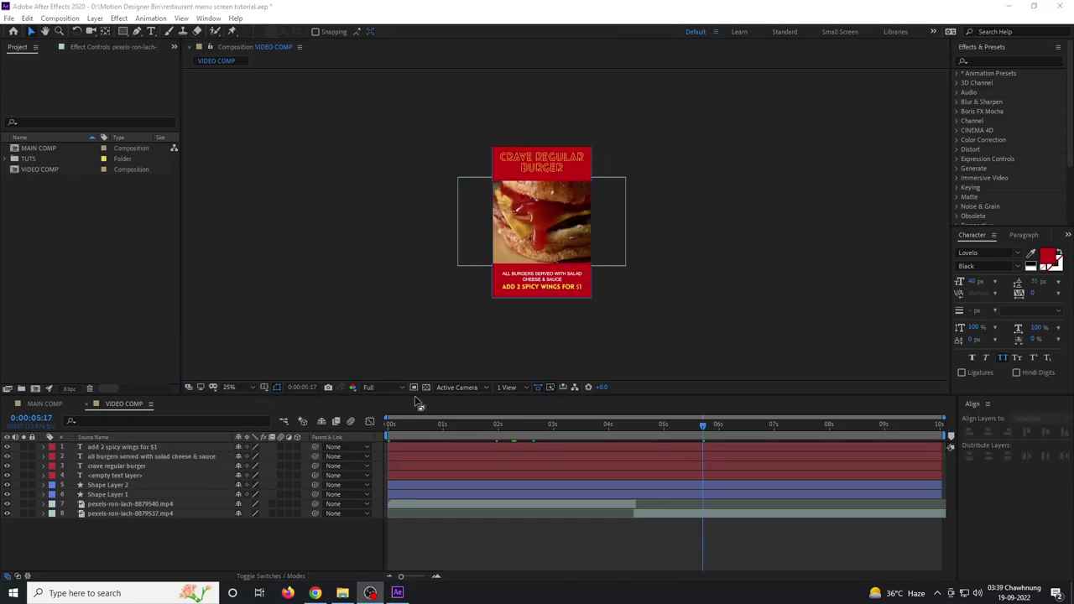
pyautogui.press('.')
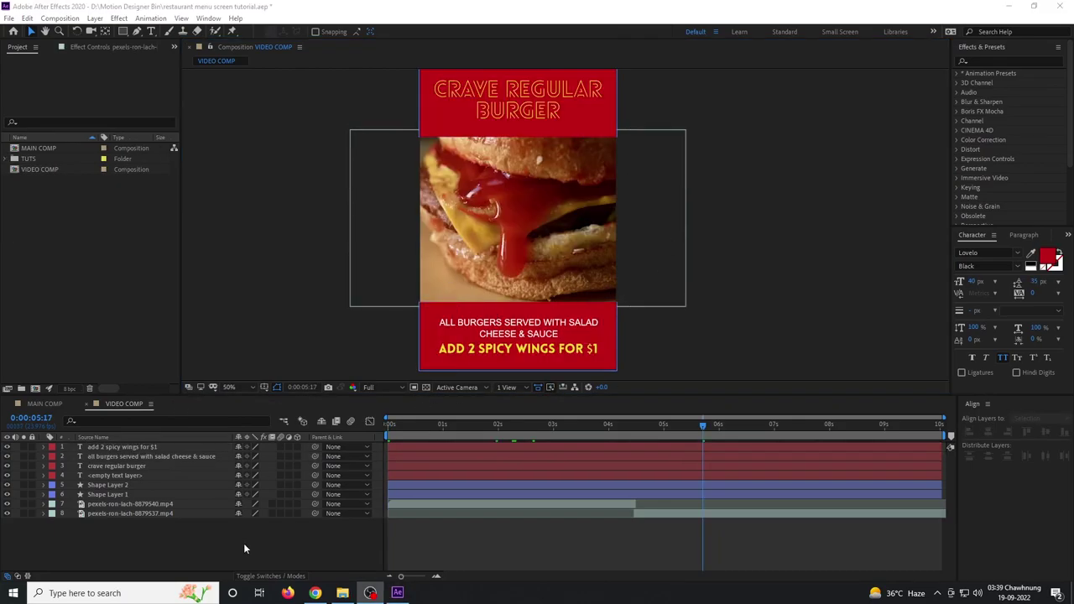
# Step: Create an 1100 x 900 px composition named Menu lest
pyautogui.click(60, 18)
pyautogui.click(71, 25)
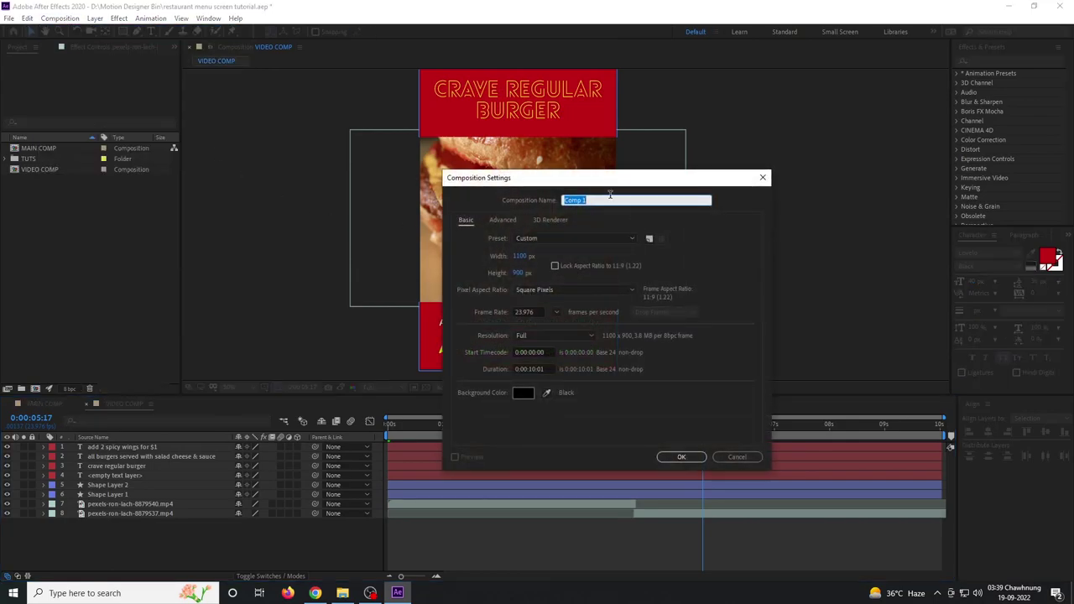
pyautogui.write('Menu')
pyautogui.click(527, 259)
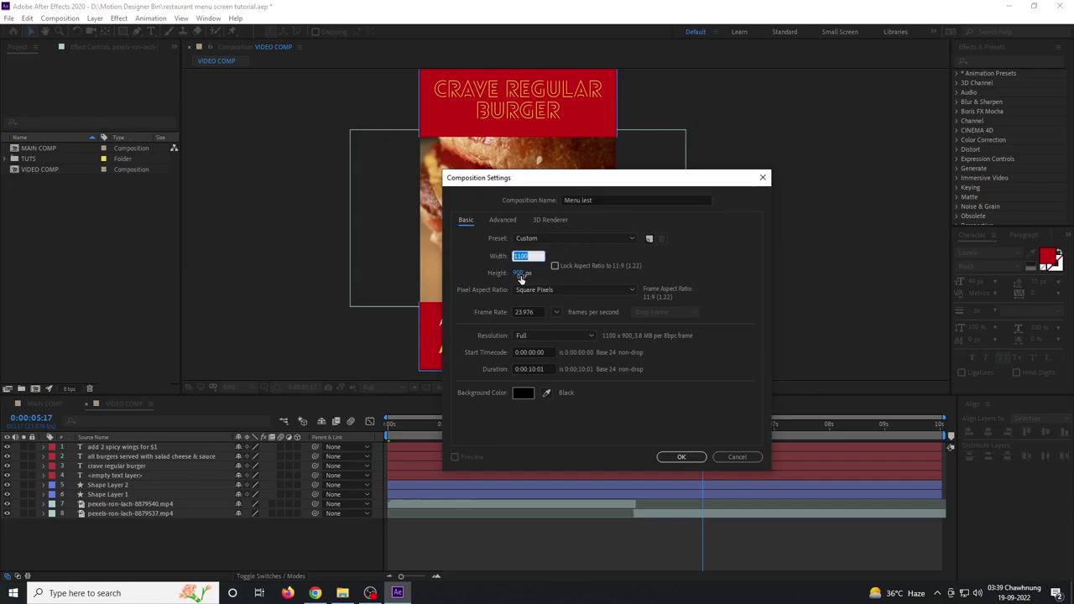
pyautogui.click(521, 275)
pyautogui.click(681, 457)
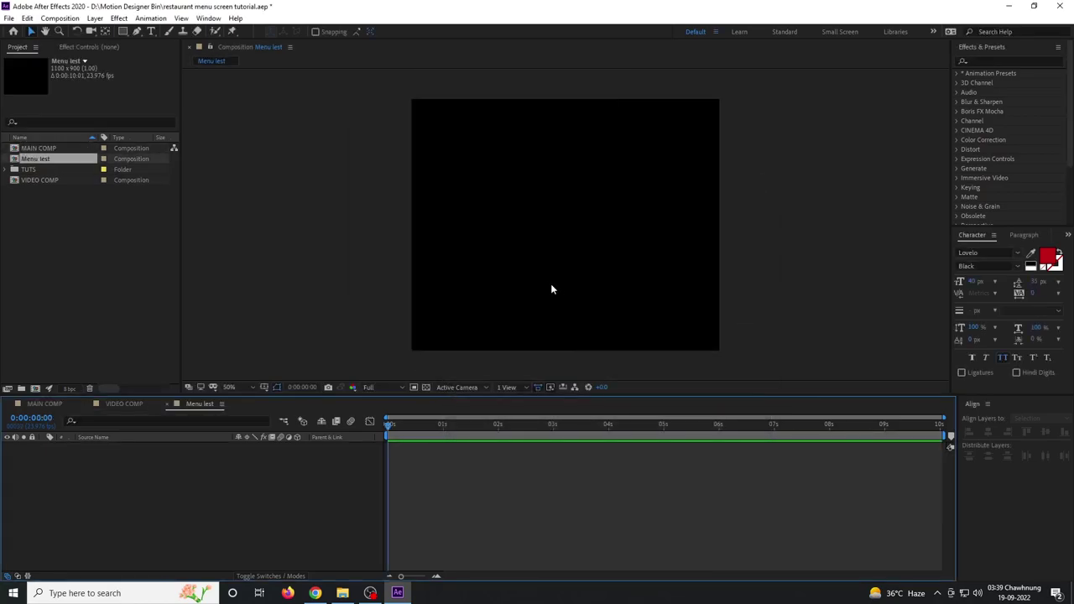
# Step: Add a full-frame solid named BG to the Menu lest composition
pyautogui.click(95, 17)
pyautogui.moveTo(108, 31)
pyautogui.click(364, 43)
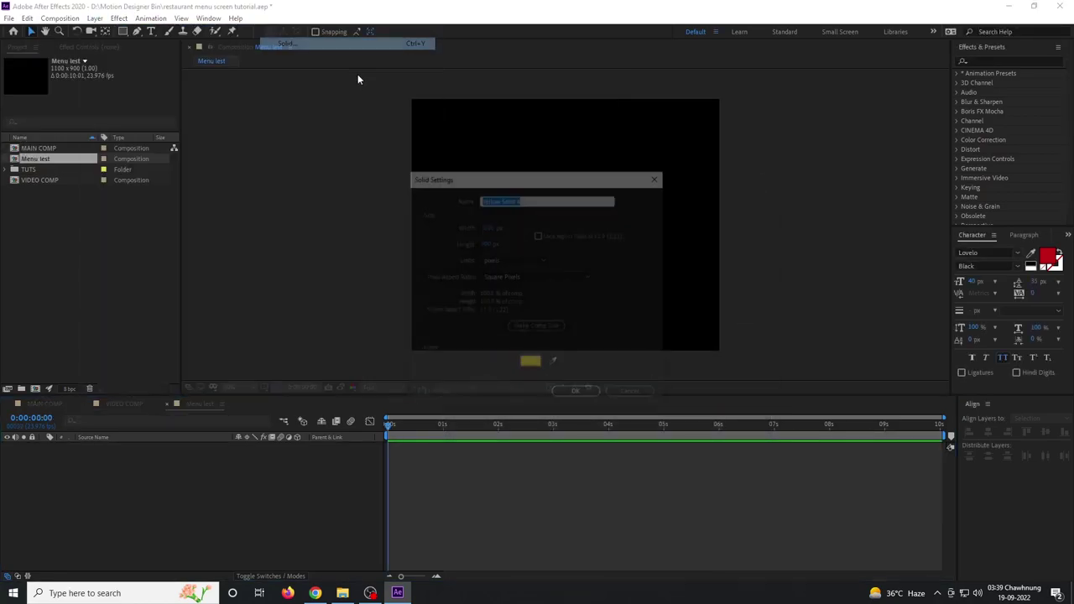
pyautogui.write('BG')
pyautogui.press('Return')
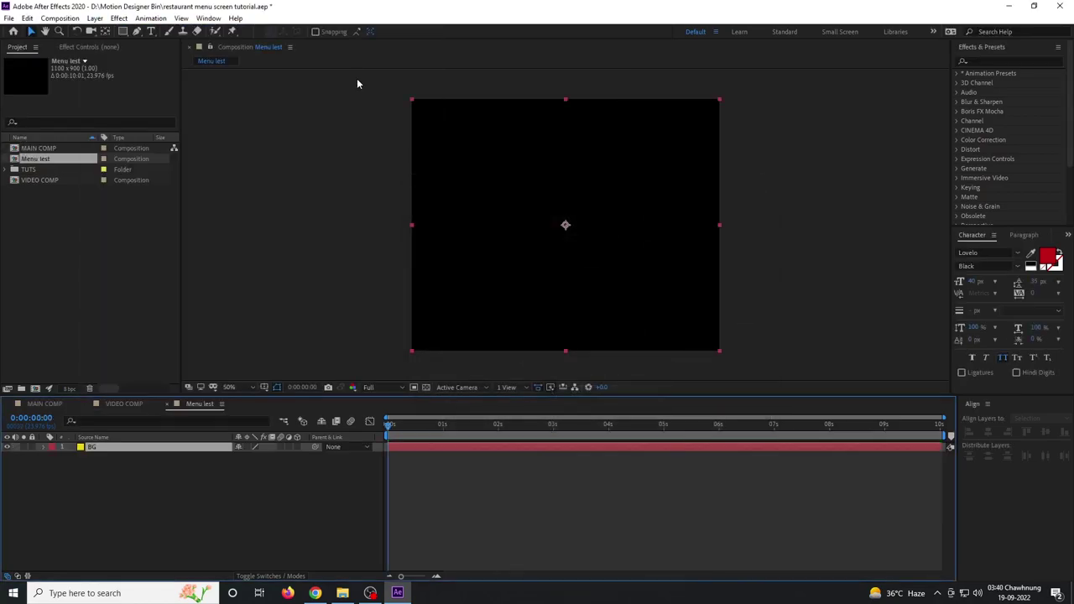
# Step: Find the 4-Color Gradient effect and apply it to the BG layer
pyautogui.click(1008, 60)
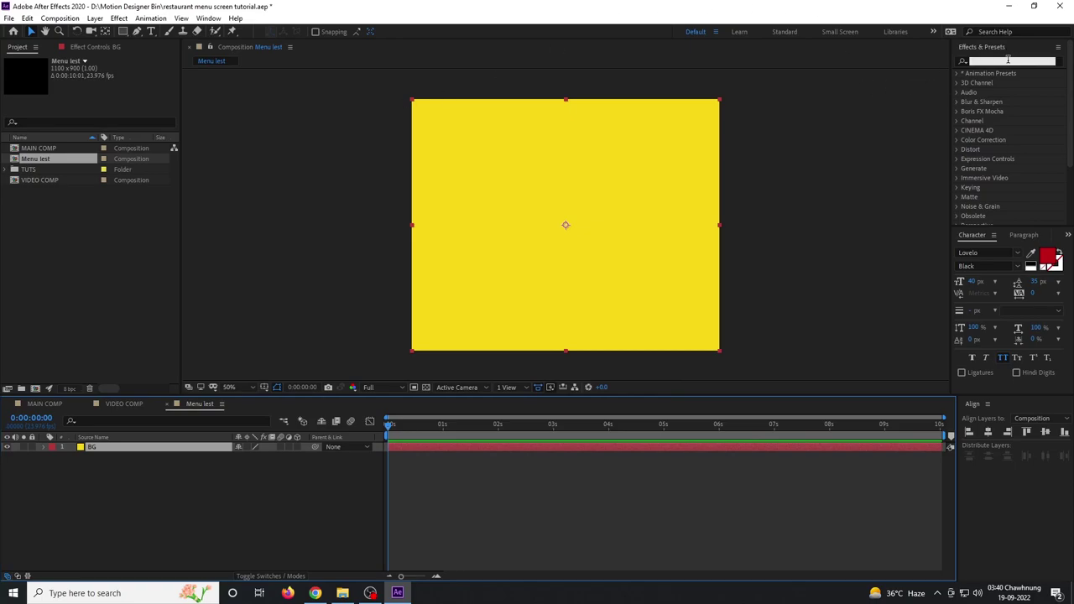
pyautogui.write('grad')
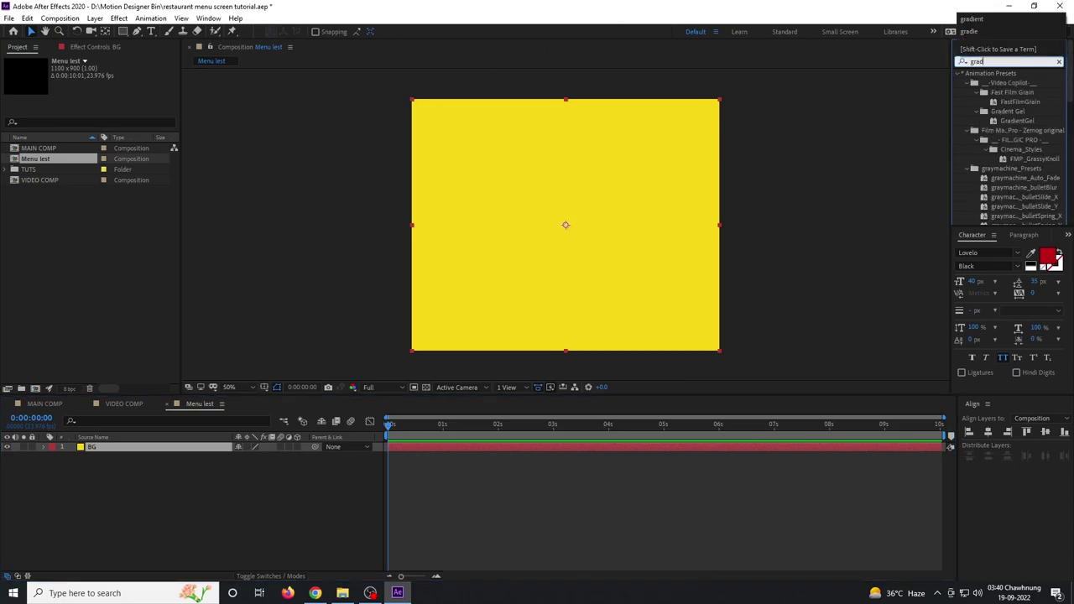
pyautogui.moveTo(1004, 168); pyautogui.dragTo(185, 456)
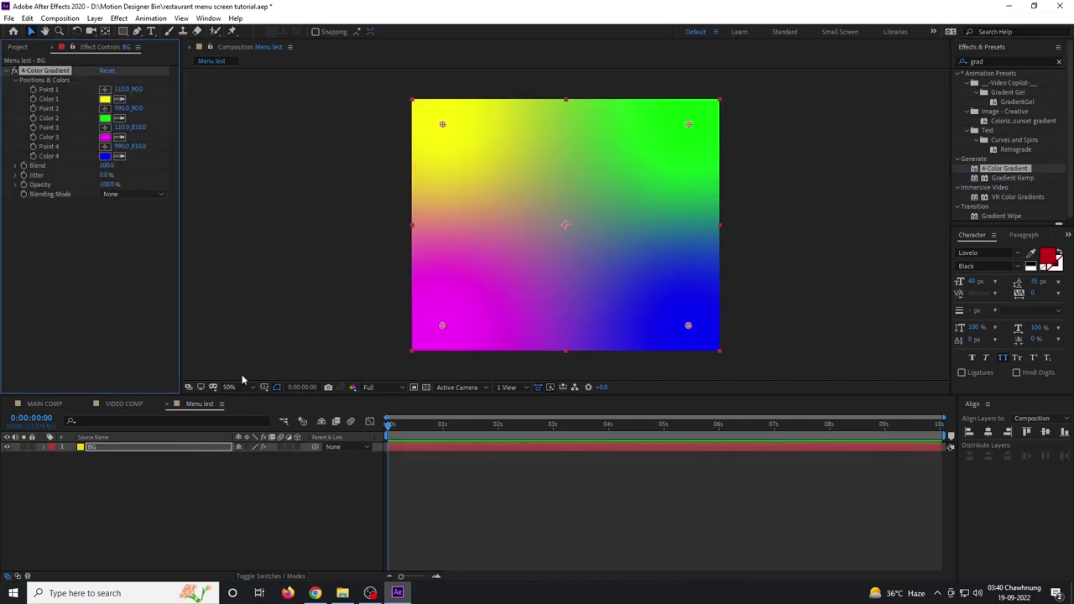
# Step: Set Color 1, Color 2 and Color 3 of the BG gradient to near-black shades
pyautogui.click(104, 99)
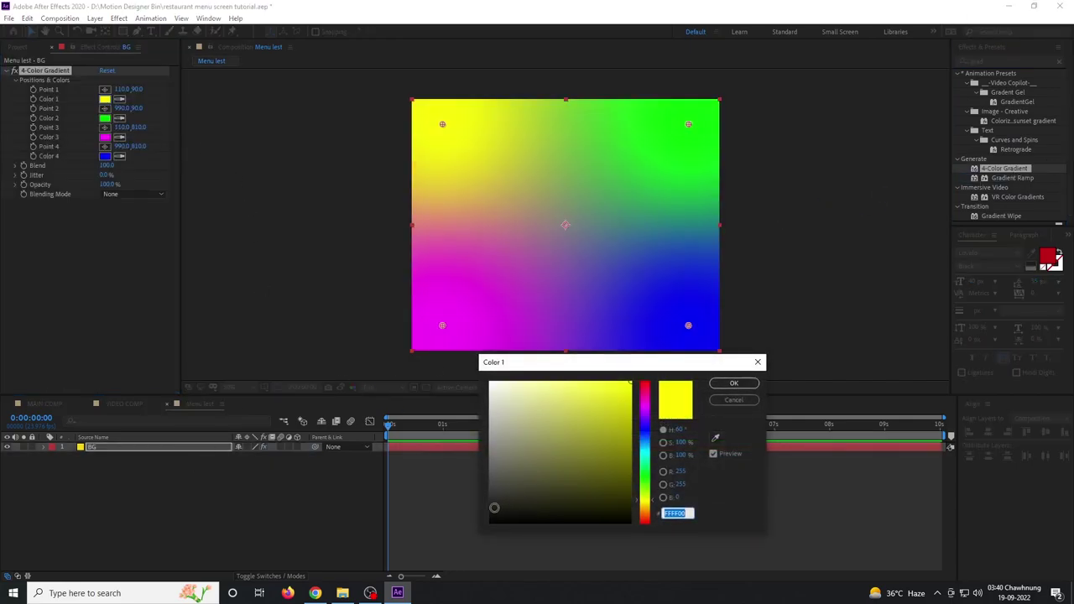
pyautogui.click(494, 507)
pyautogui.press('Return')
pyautogui.click(105, 117)
pyautogui.click(499, 516)
pyautogui.press('Return')
pyautogui.click(105, 137)
pyautogui.click(495, 517)
pyautogui.press('Return')
# Step: Create an 1100 x 900 px composition named Burger_1
pyautogui.click(60, 18)
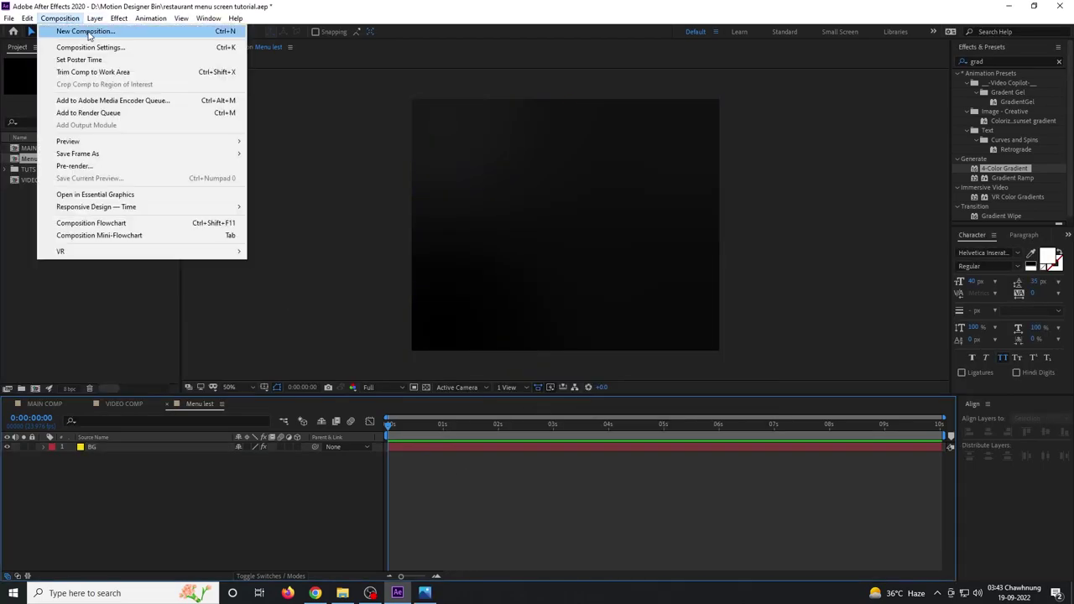
pyautogui.click(84, 30)
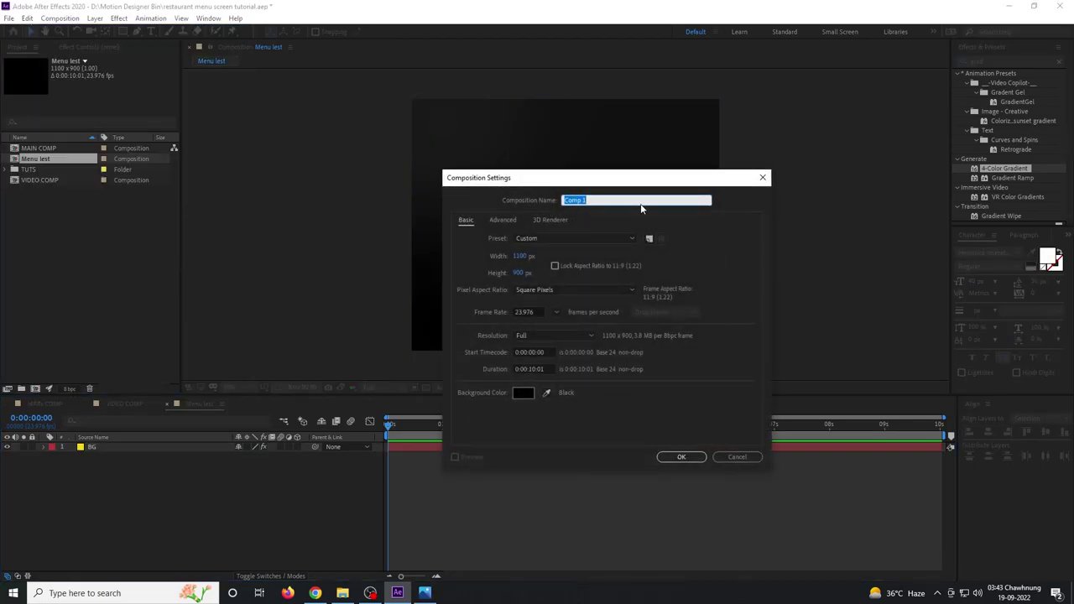
pyautogui.write('Burger_1')
pyautogui.press('Return')
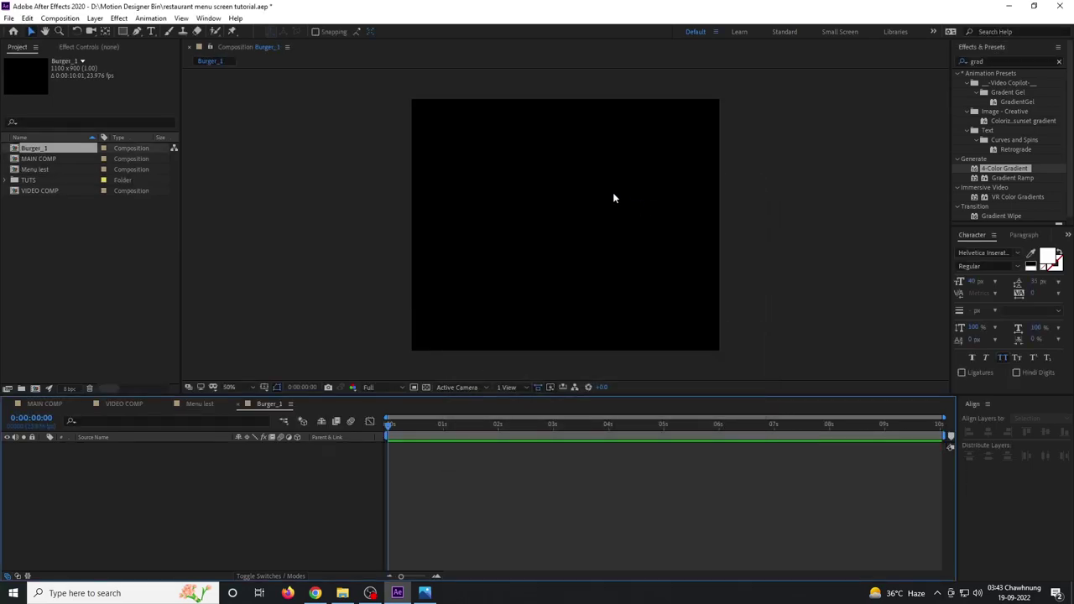
# Step: Add the text SPICY BURGER to the Burger_1 composition and place a duplicate of it directly below
pyautogui.write('c')
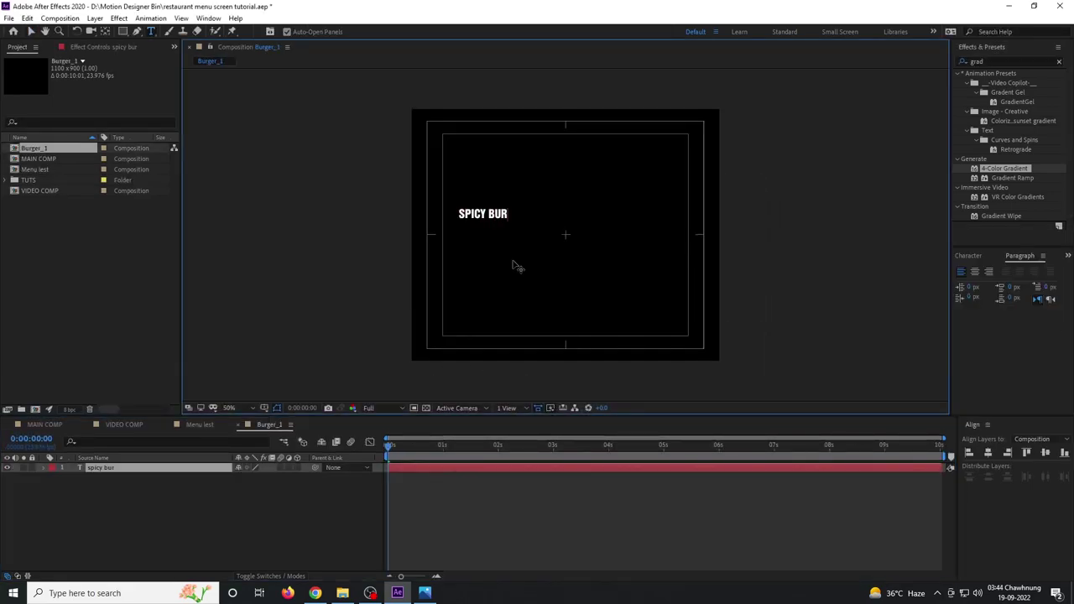
pyautogui.click(30, 32)
pyautogui.hotkey('ctrl', 'd')
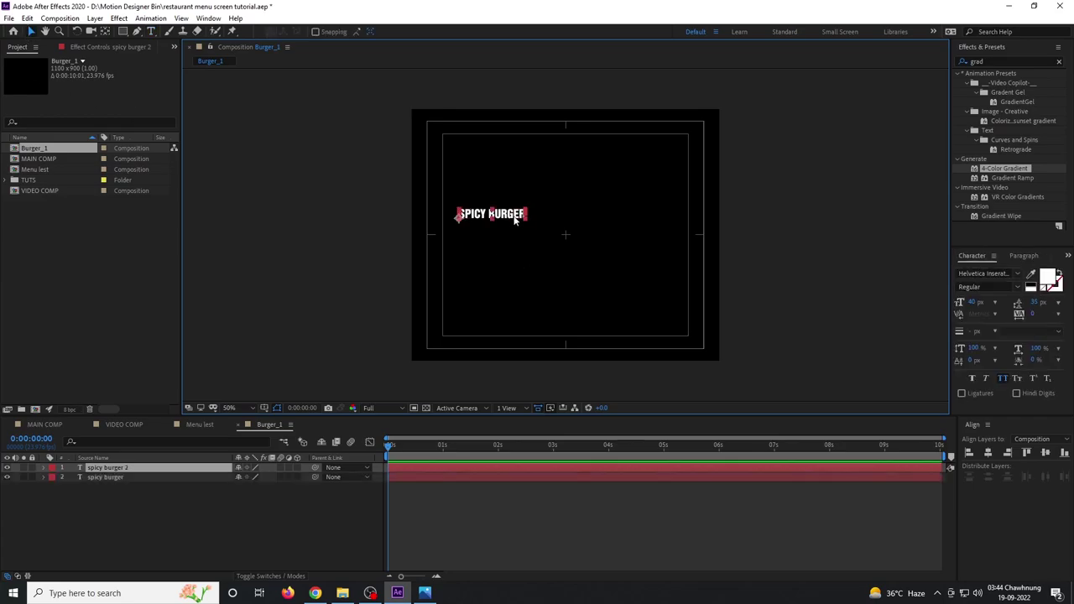
pyautogui.moveTo(515, 216); pyautogui.dragTo(516, 232)
# Step: Change the duplicate's text to CHOLULA & HOT PEPPERS and left-align it
pyautogui.doubleClick(517, 232)
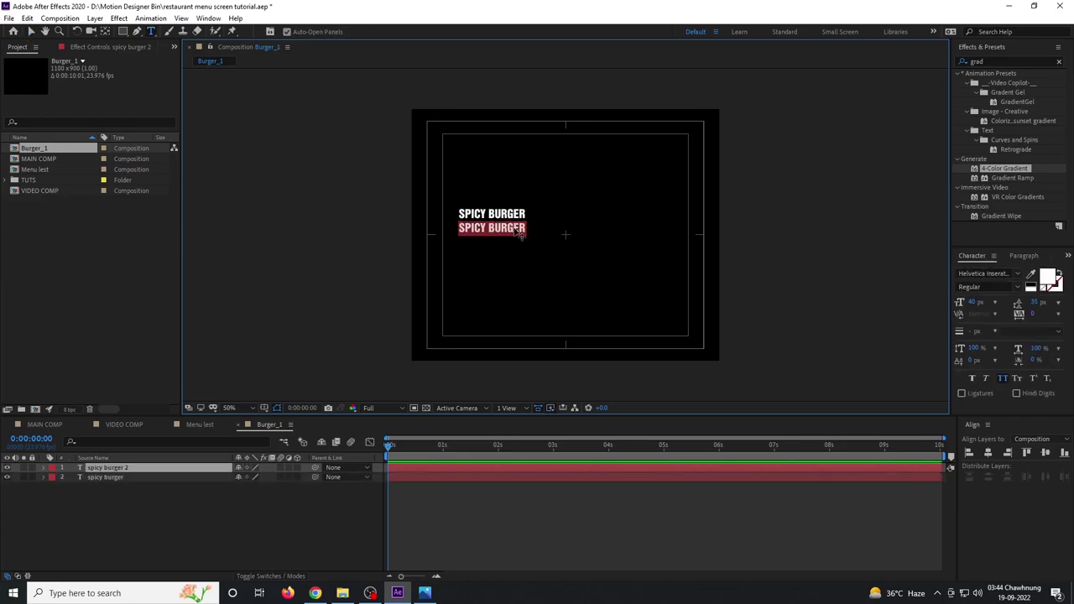
pyautogui.write('s')
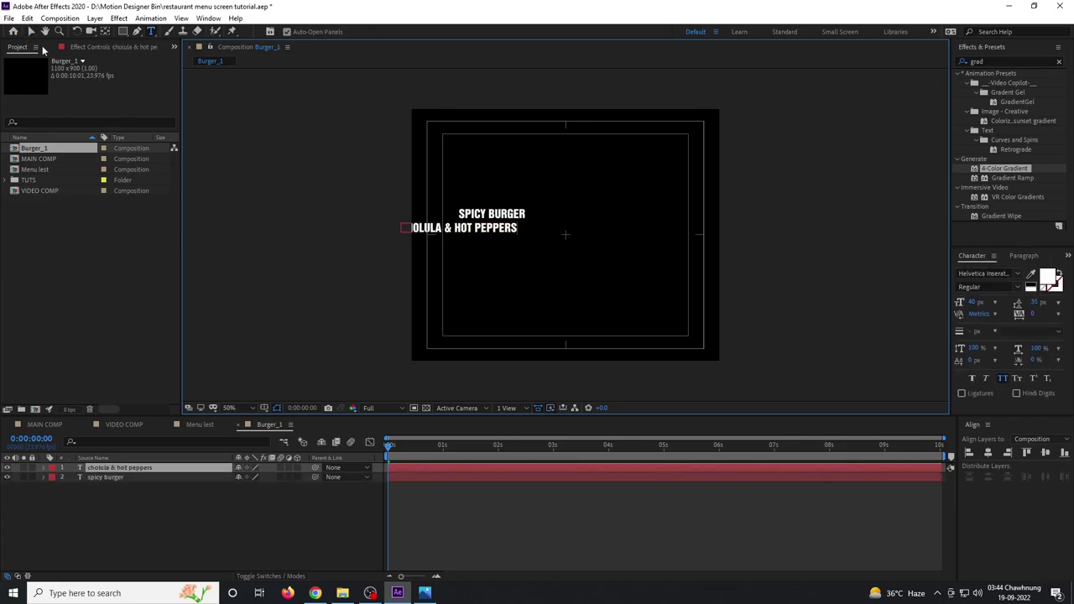
pyautogui.click(31, 31)
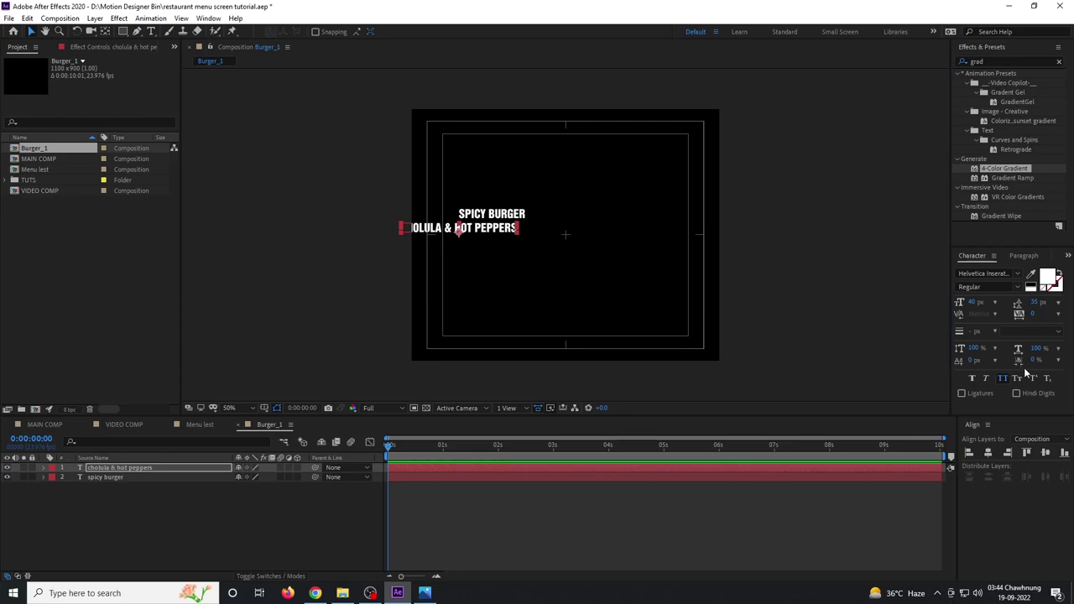
pyautogui.click(1023, 256)
pyautogui.click(960, 273)
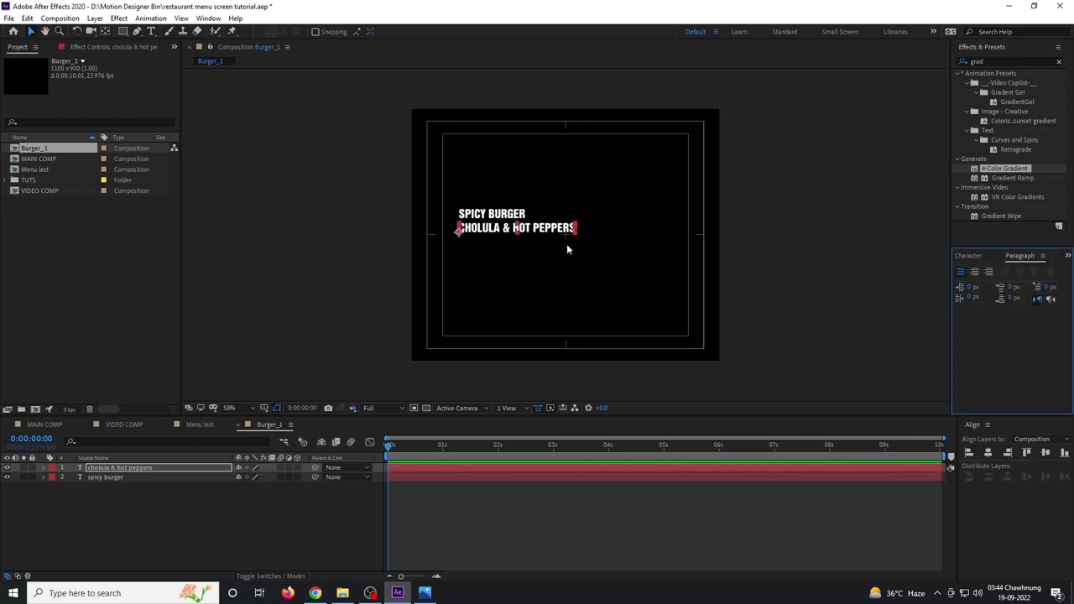
# Step: Set the CHOLULA & HOT PEPPERS line to Helvetica Light Oblique at 20 px
pyautogui.scroll(2, 567, 237)
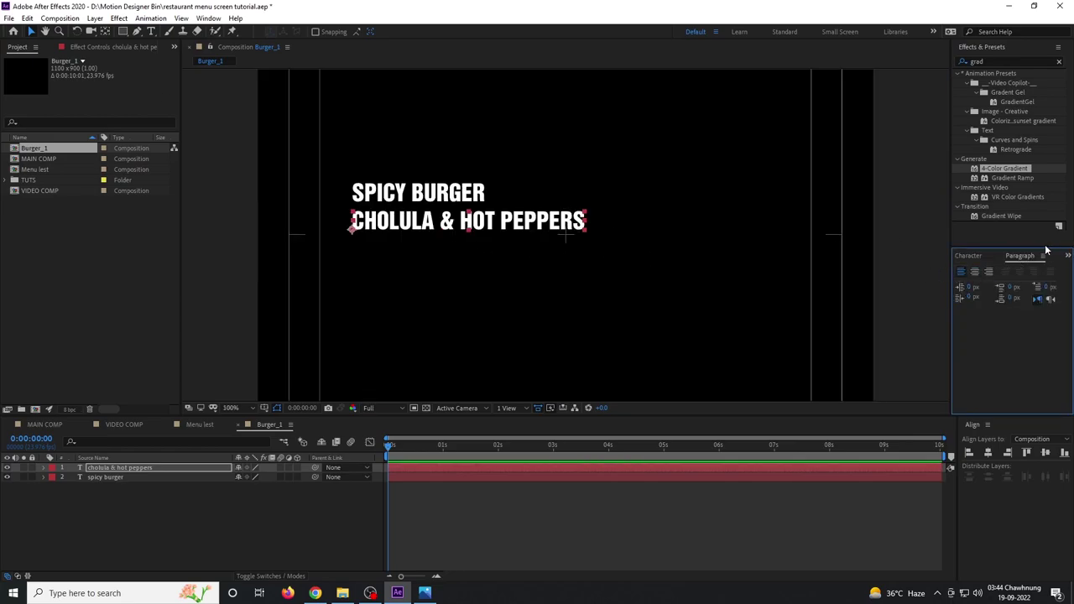
pyautogui.click(968, 256)
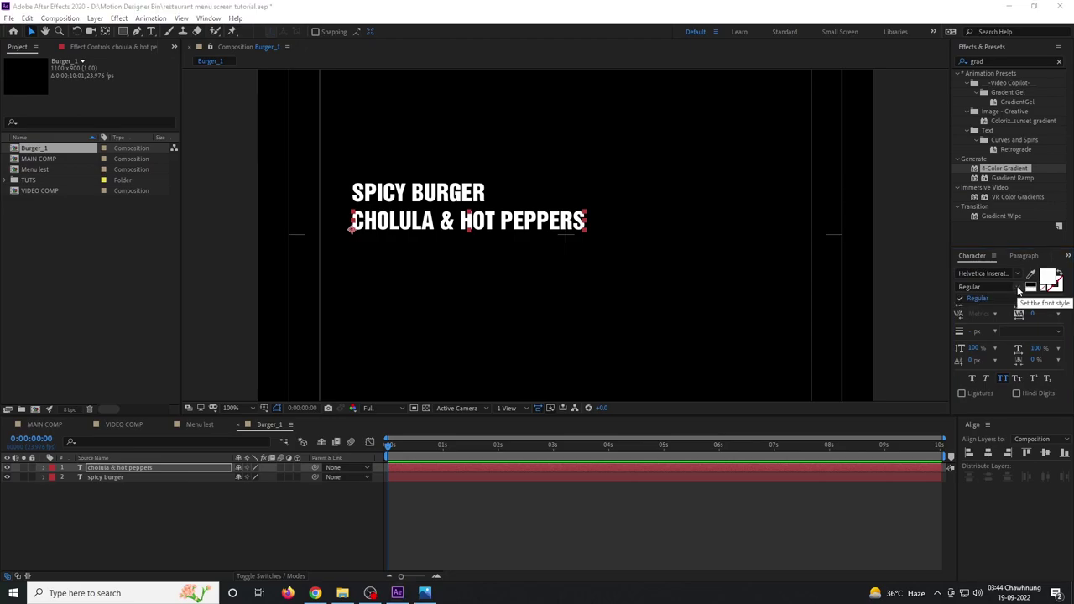
pyautogui.click(1020, 276)
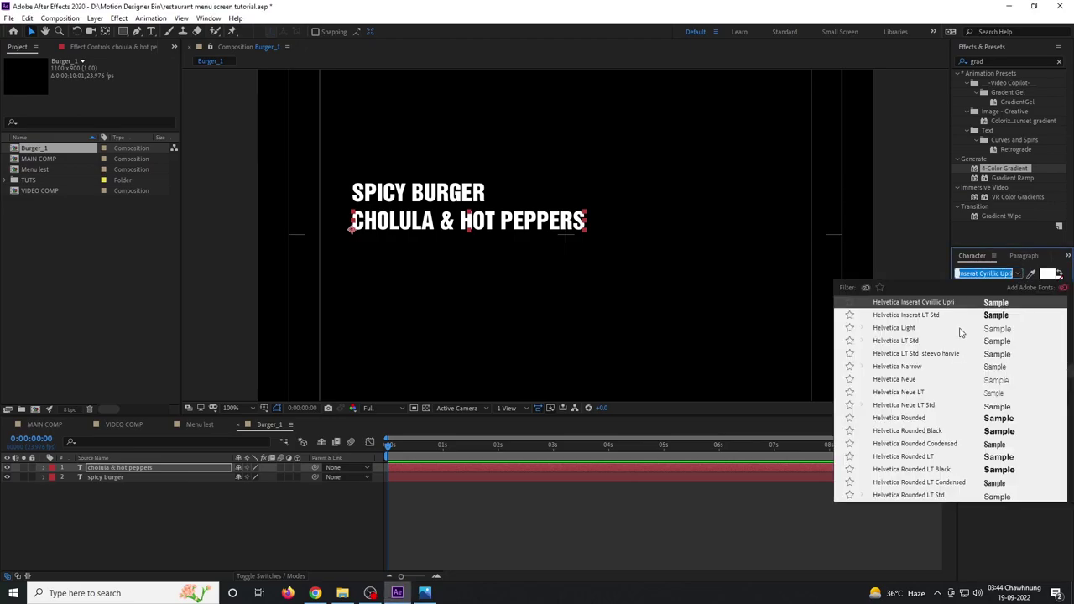
pyautogui.click(961, 331)
pyautogui.moveTo(976, 308); pyautogui.dragTo(965, 305)
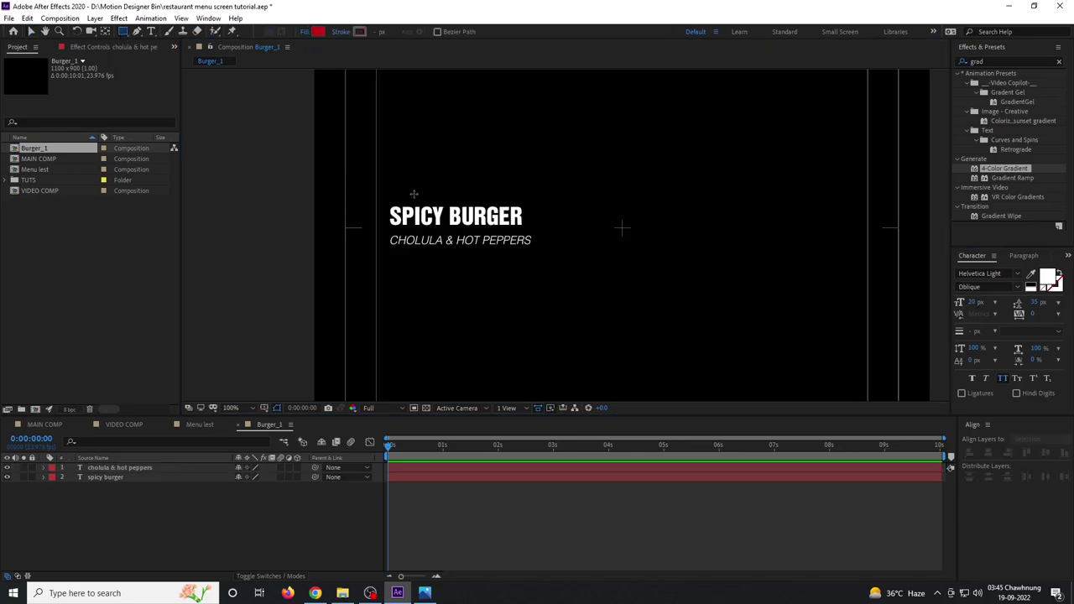
# Step: Draw a red rectangle without a stroke over the SPICY BURGER title, extending slightly past the text on every side
pyautogui.scroll(1, 389, 264)
pyautogui.moveTo(326, 249); pyautogui.dragTo(472, 253)
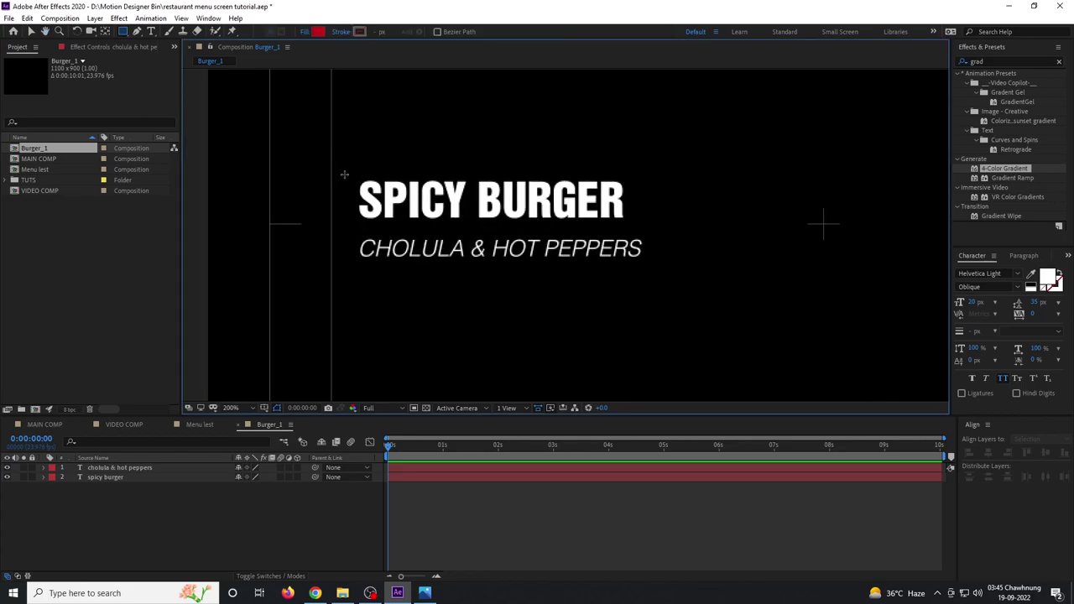
pyautogui.moveTo(351, 173)
pyautogui.mouseDown()
pyautogui.moveTo(463, 227)
pyautogui.moveTo(671, 225)
pyautogui.mouseUp()
pyautogui.click(30, 31)
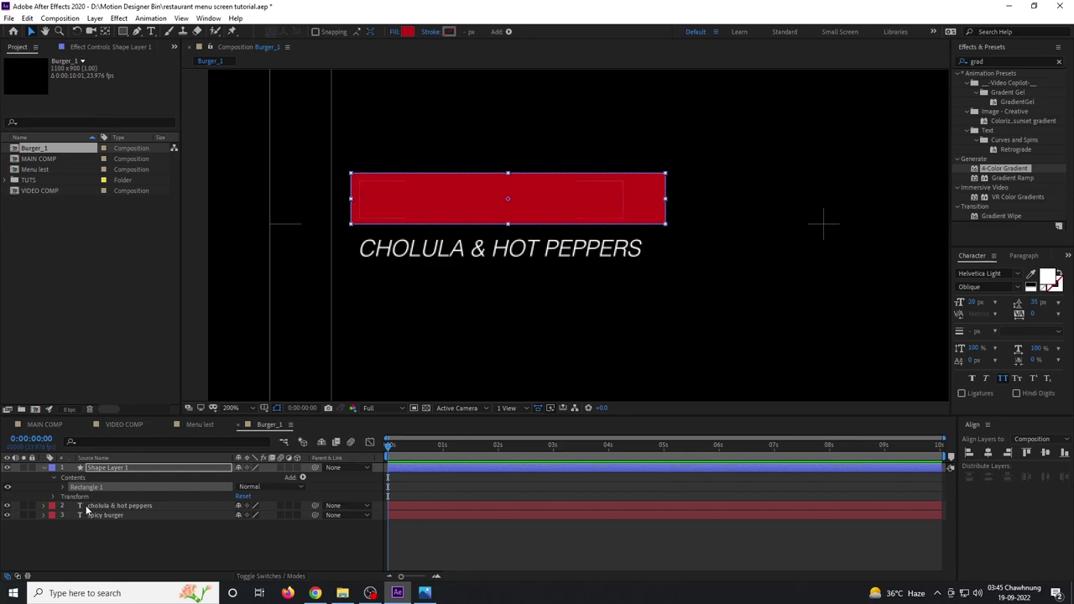
# Step: Move the red rectangle's shape layer beneath both text layers
pyautogui.click(44, 467)
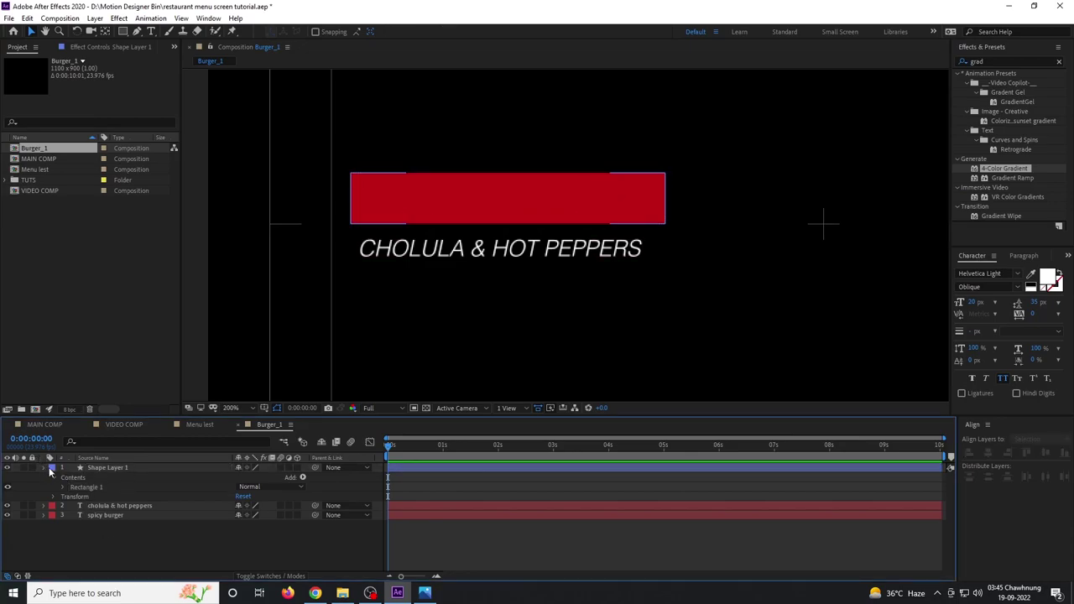
pyautogui.click(44, 468)
pyautogui.moveTo(129, 472); pyautogui.dragTo(162, 504)
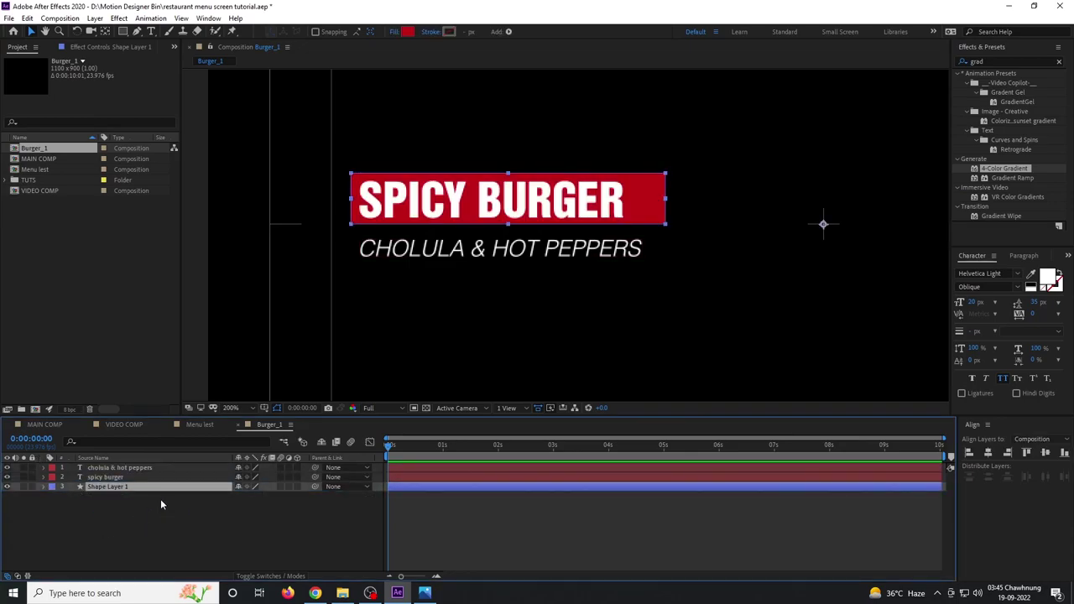
# Step: Move the rectangle's anchor point to the middle of its left edge and narrow the rectangle to fit the SPICY BURGER title
pyautogui.click(105, 32)
pyautogui.click(824, 225)
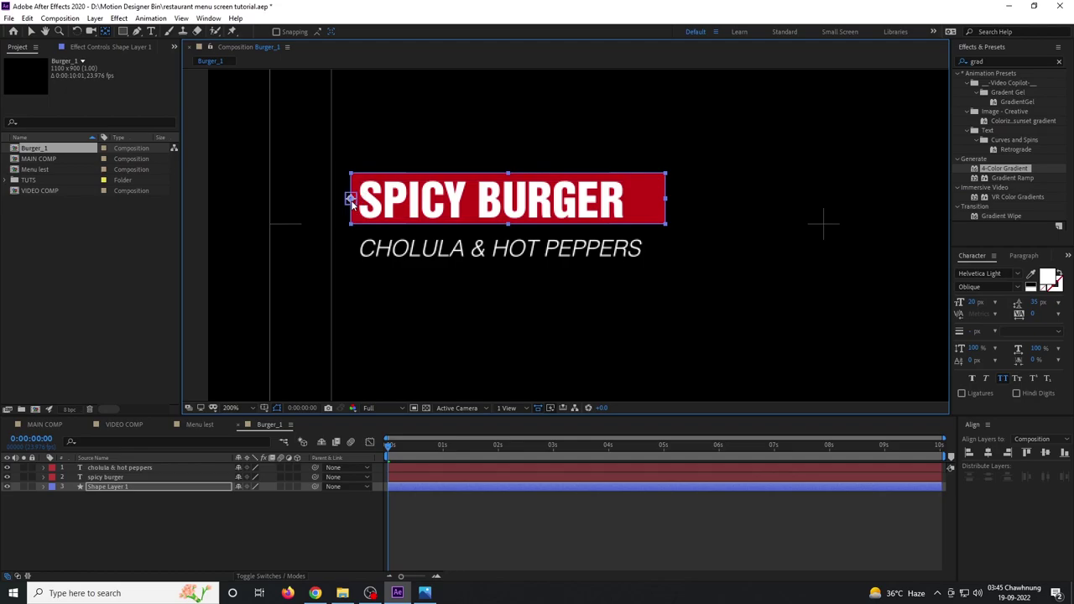
pyautogui.press('v')
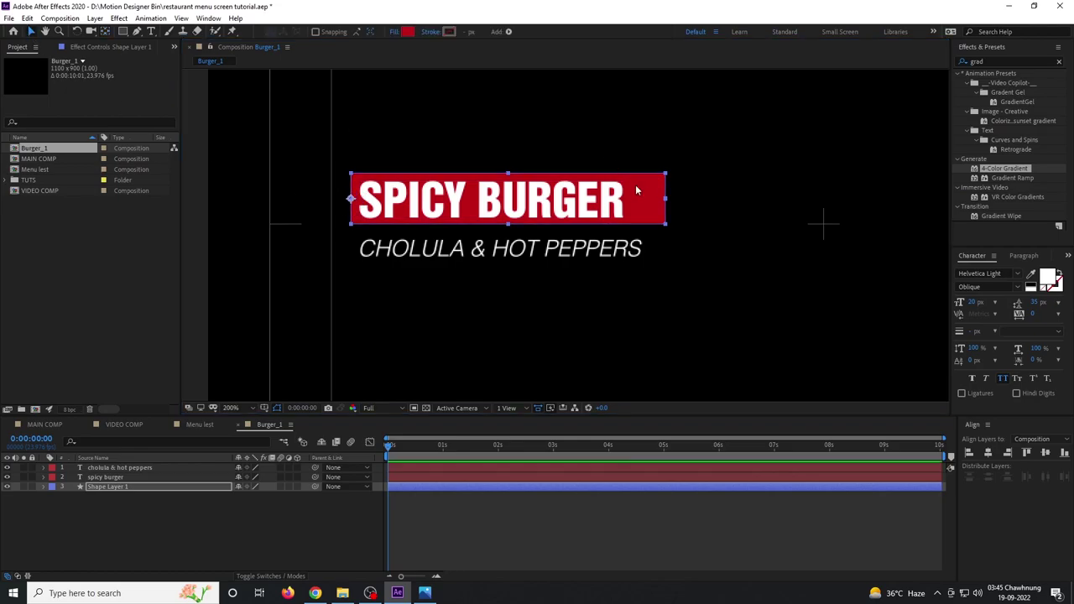
pyautogui.moveTo(668, 201); pyautogui.dragTo(634, 200)
# Step: Keyframe the rectangle's horizontal scale from 0% at the start to 89.7% at 1 second
pyautogui.press('s')
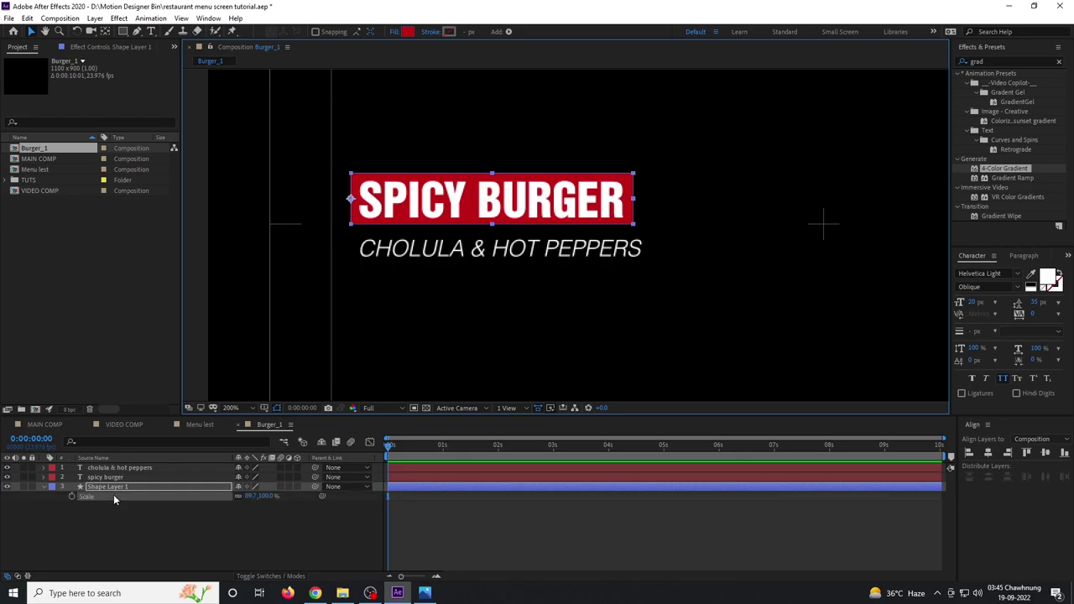
pyautogui.click(443, 445)
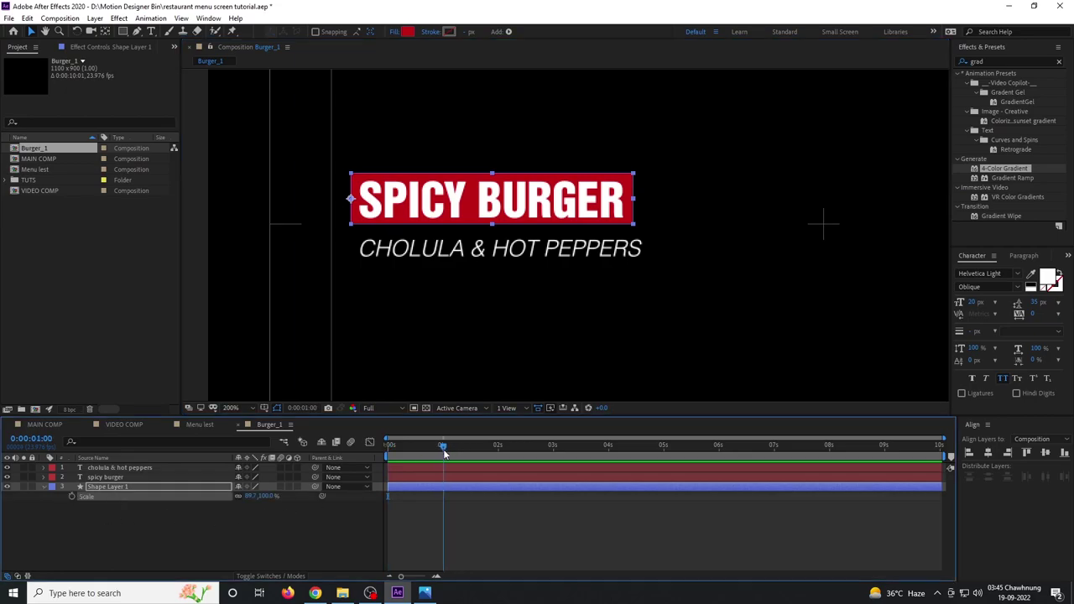
pyautogui.press('Home')
pyautogui.write('0')
pyautogui.press('Return')
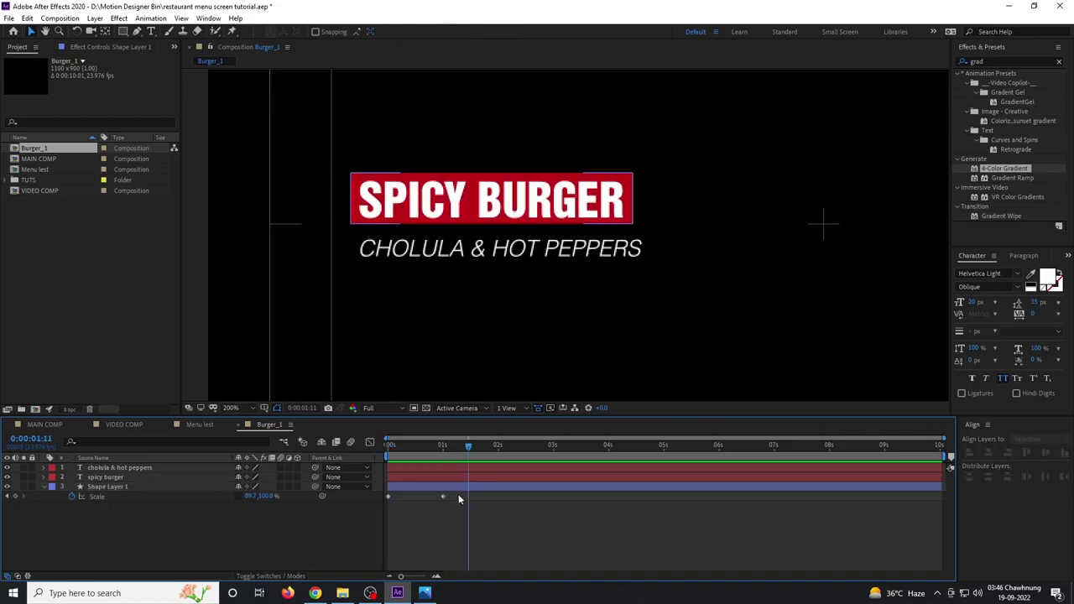
# Step: Apply Easy Ease to both scale keyframes and lengthen the ease into the last keyframe in the Graph Editor
pyautogui.moveTo(458, 495); pyautogui.dragTo(376, 504)
pyautogui.press('F9')
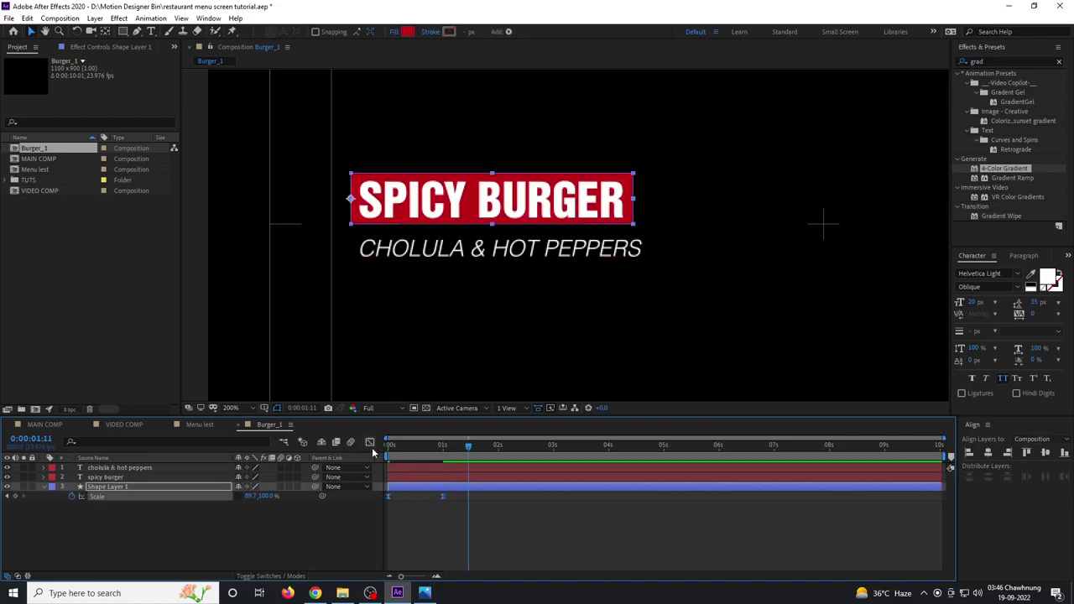
pyautogui.click(370, 442)
pyautogui.moveTo(497, 466); pyautogui.dragTo(352, 575)
pyautogui.moveTo(442, 544); pyautogui.dragTo(406, 544)
pyautogui.click(371, 441)
# Step: Add a Position text animator to the spicy burger layer
pyautogui.click(101, 477)
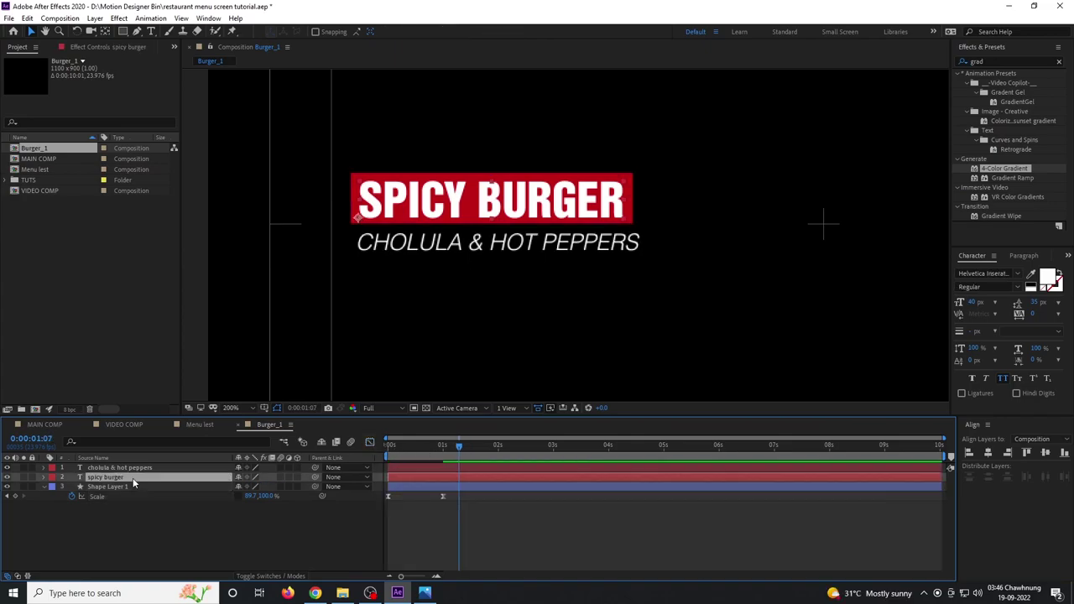
pyautogui.click(89, 470)
pyautogui.click(99, 479)
pyautogui.click(45, 477)
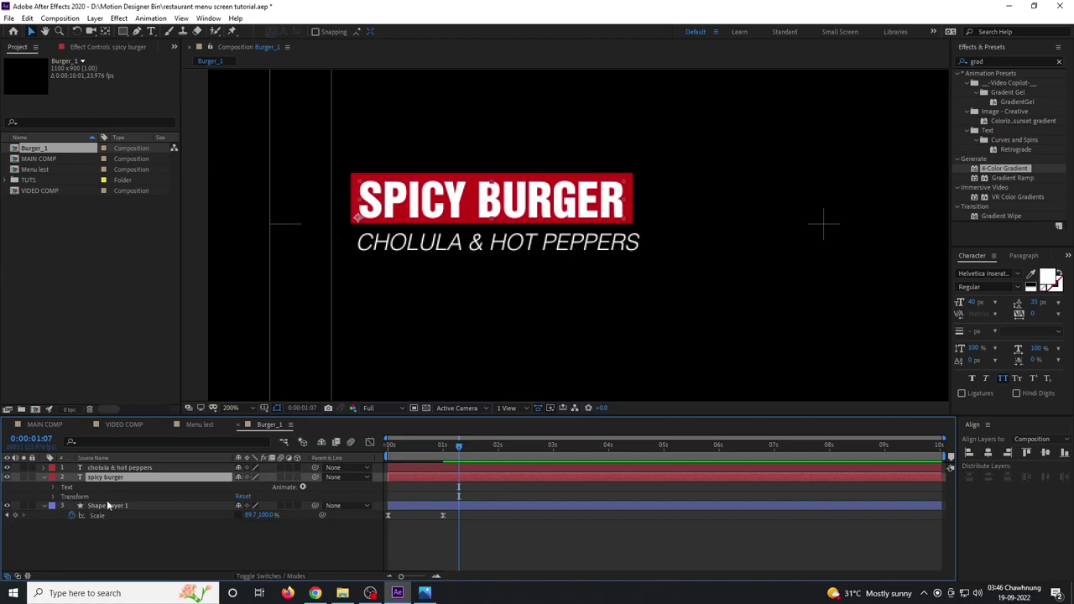
pyautogui.click(303, 487)
pyautogui.click(344, 287)
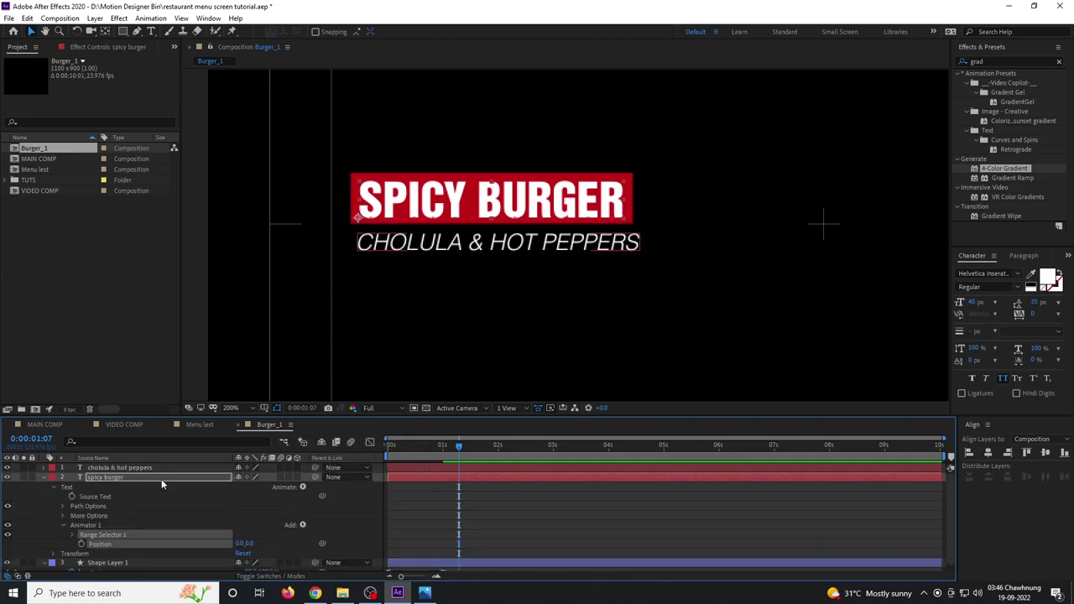
# Step: Set the Shape of the spicy burger animator's range selector to Ramp Up
pyautogui.moveTo(207, 417); pyautogui.dragTo(208, 368)
pyautogui.click(73, 484)
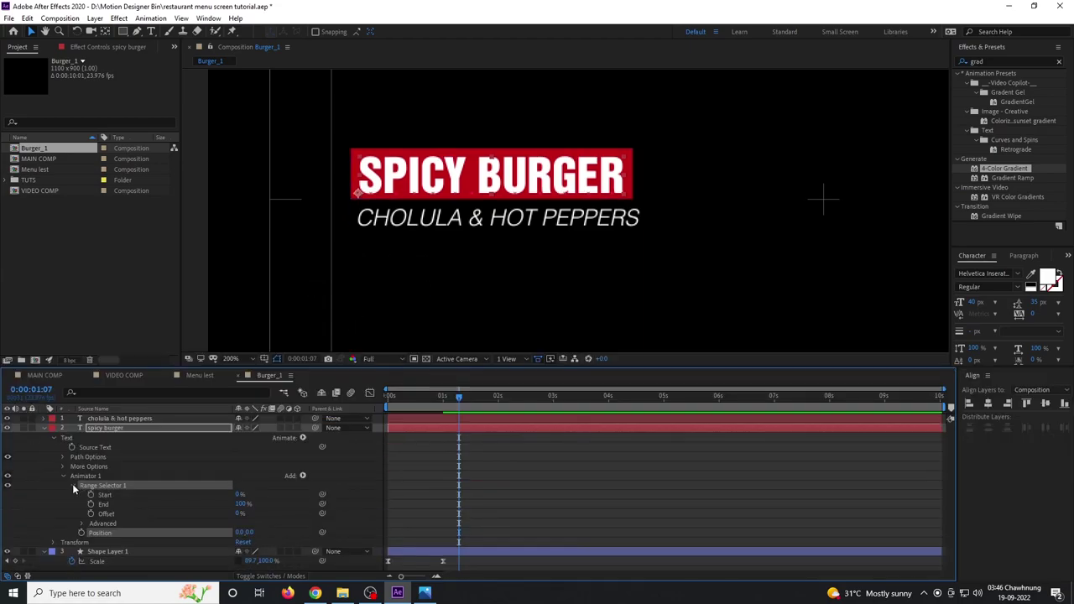
pyautogui.click(82, 524)
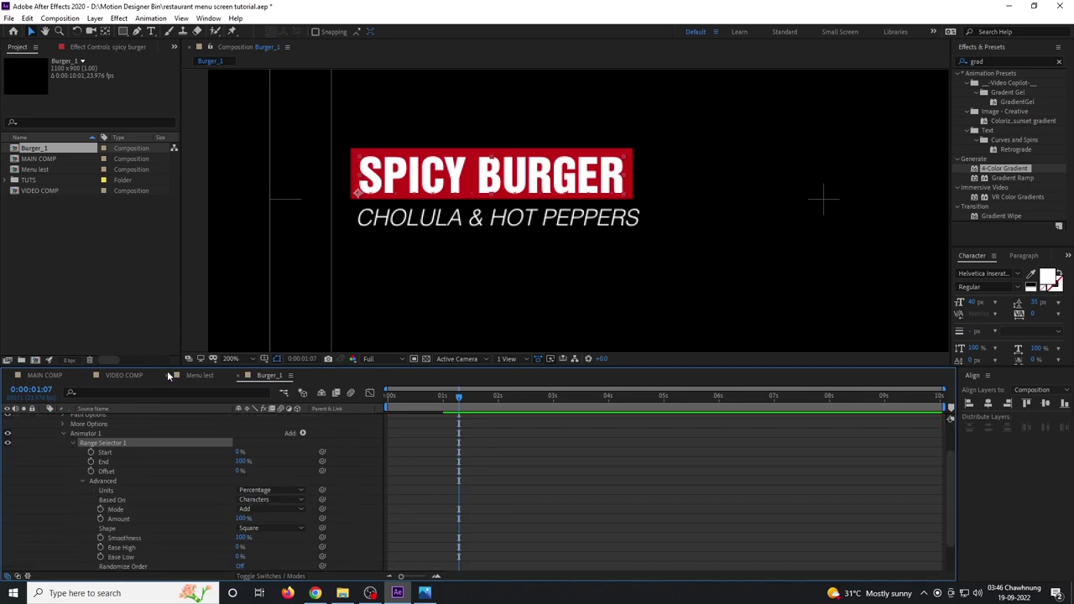
pyautogui.moveTo(167, 364); pyautogui.dragTo(168, 321)
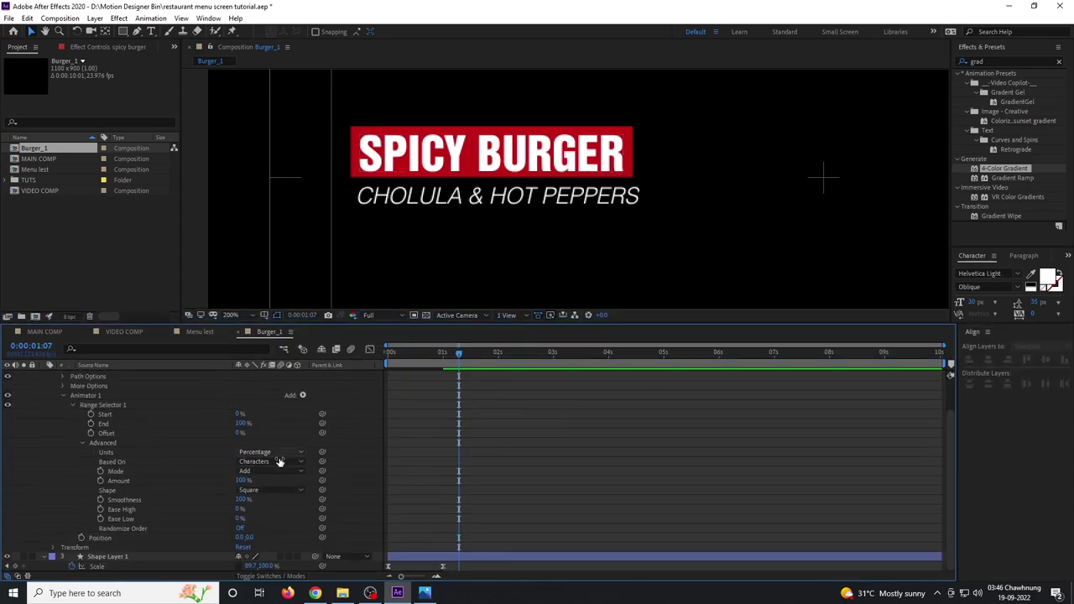
pyautogui.click(271, 494)
pyautogui.click(293, 514)
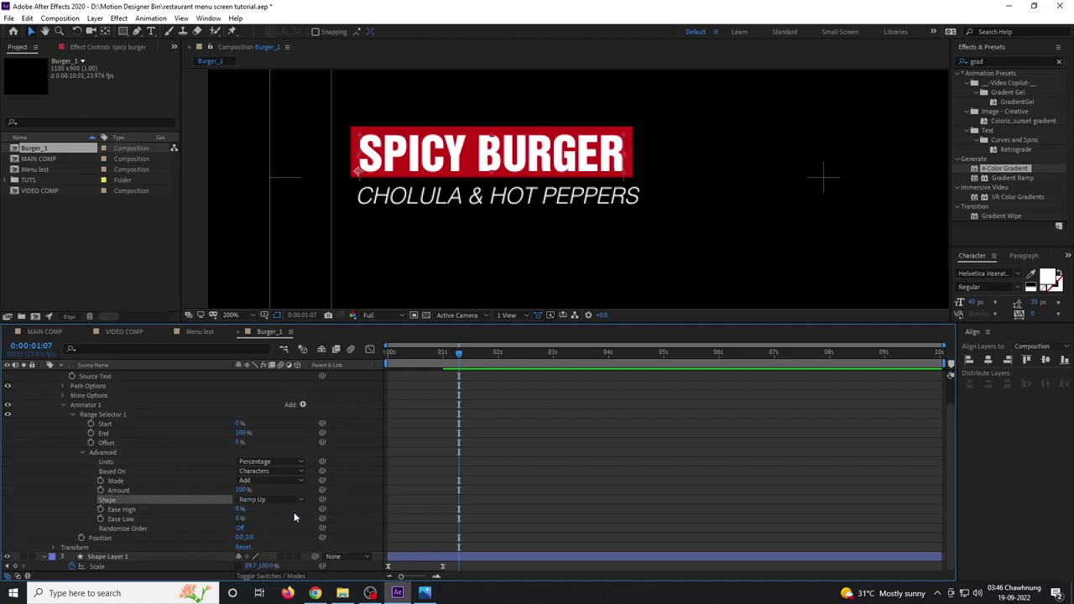
# Step: Set the animator's Position to 0, 50 and its range selector's Offset to -100%
pyautogui.scroll(2, 182, 498)
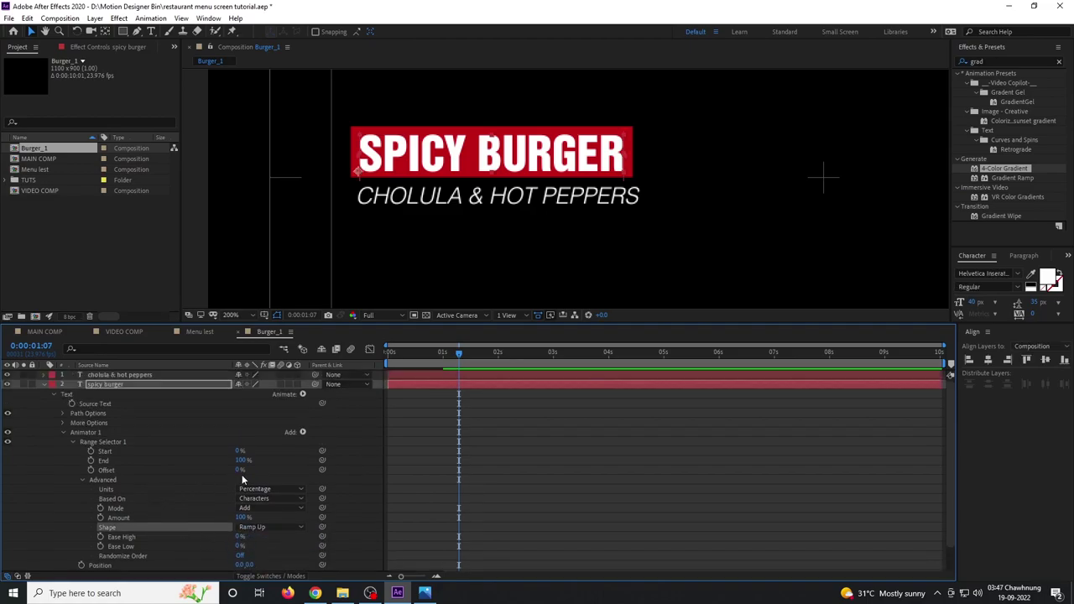
pyautogui.click(250, 564)
pyautogui.write('50')
pyautogui.press('Return')
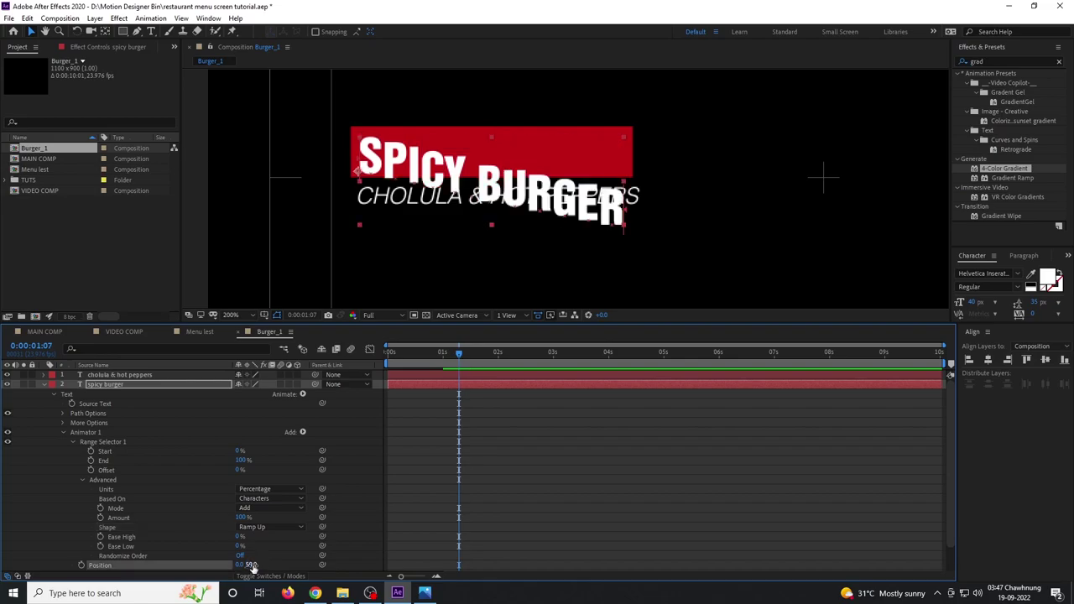
pyautogui.moveTo(239, 472); pyautogui.dragTo(226, 470)
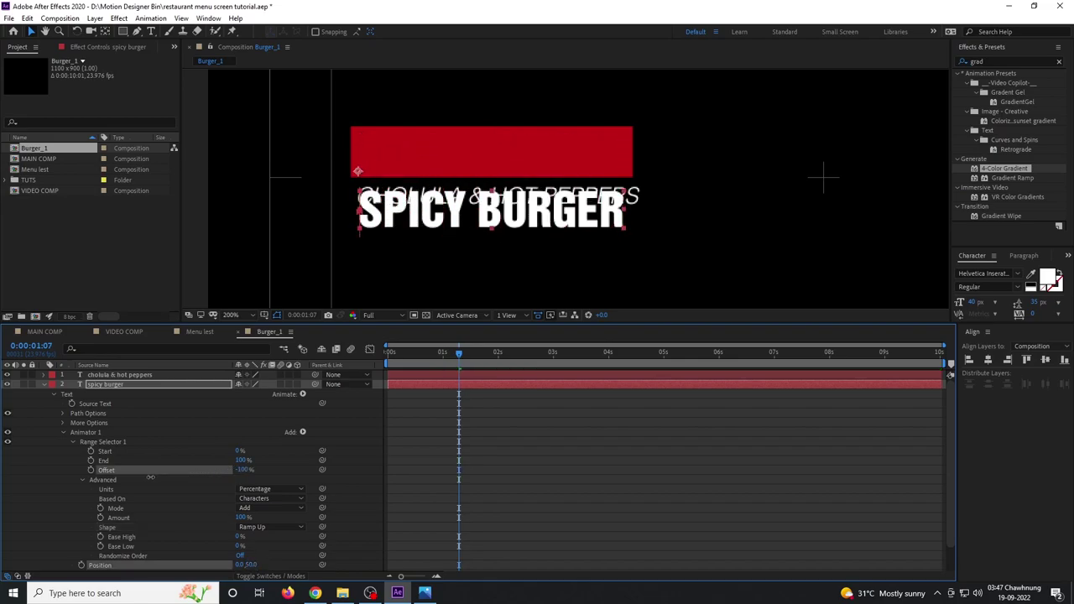
# Step: Keyframe the range selector's Offset from -100% at the start to 100% at 0:00:01:00 and apply Easy Ease
pyautogui.press('space')
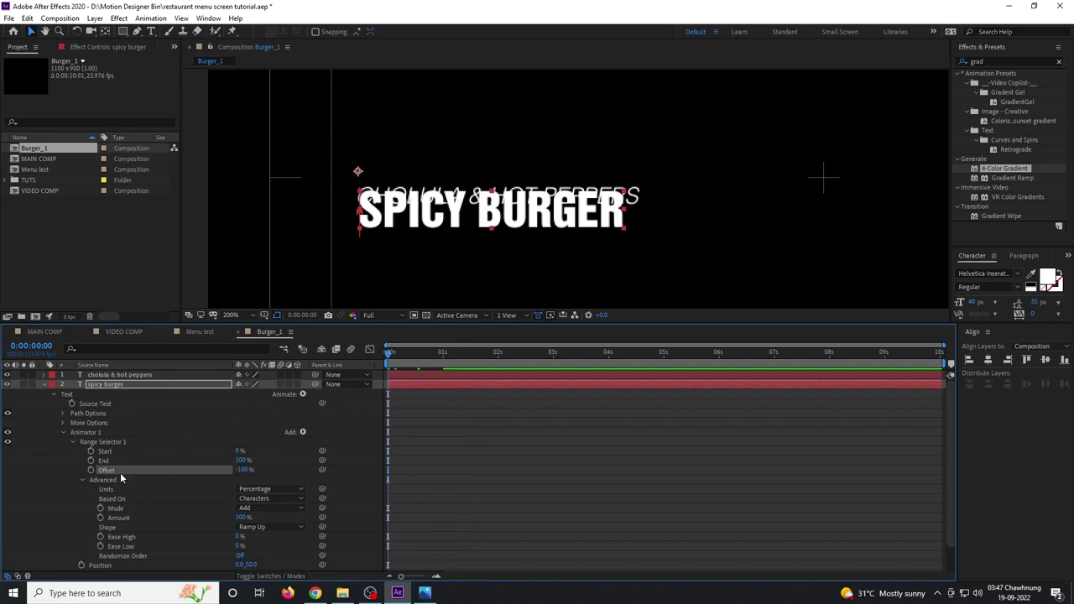
pyautogui.moveTo(414, 359); pyautogui.dragTo(443, 365)
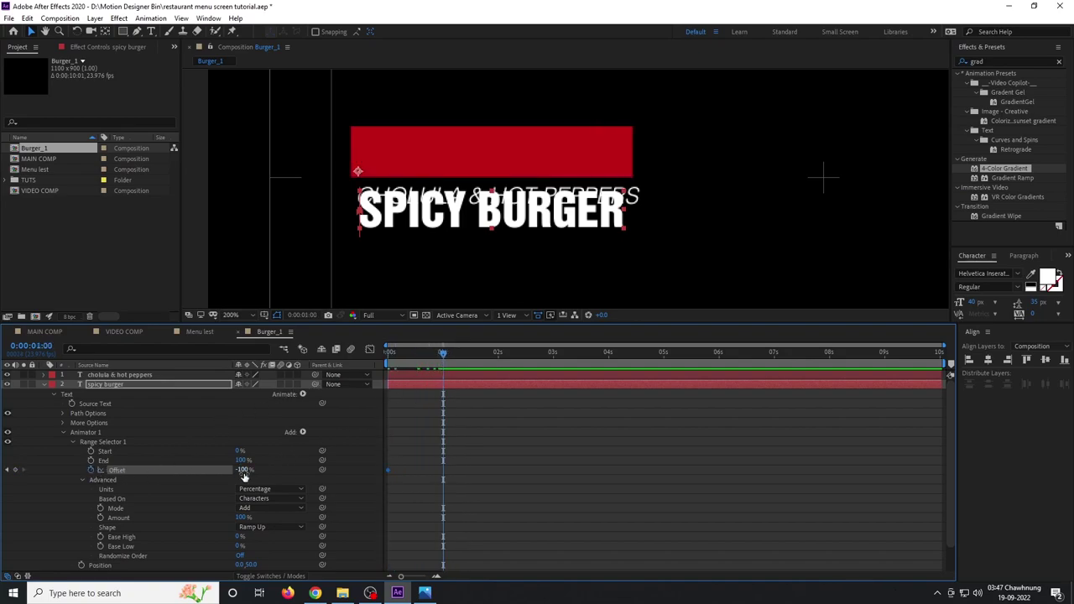
pyautogui.moveTo(243, 473); pyautogui.dragTo(647, 477)
pyautogui.moveTo(483, 460); pyautogui.dragTo(382, 493)
# Step: Set the range selector's Ease High to 60% and Ease Low to 40%, and preview the title animation
pyautogui.click(241, 537)
pyautogui.write('60')
pyautogui.press('Return')
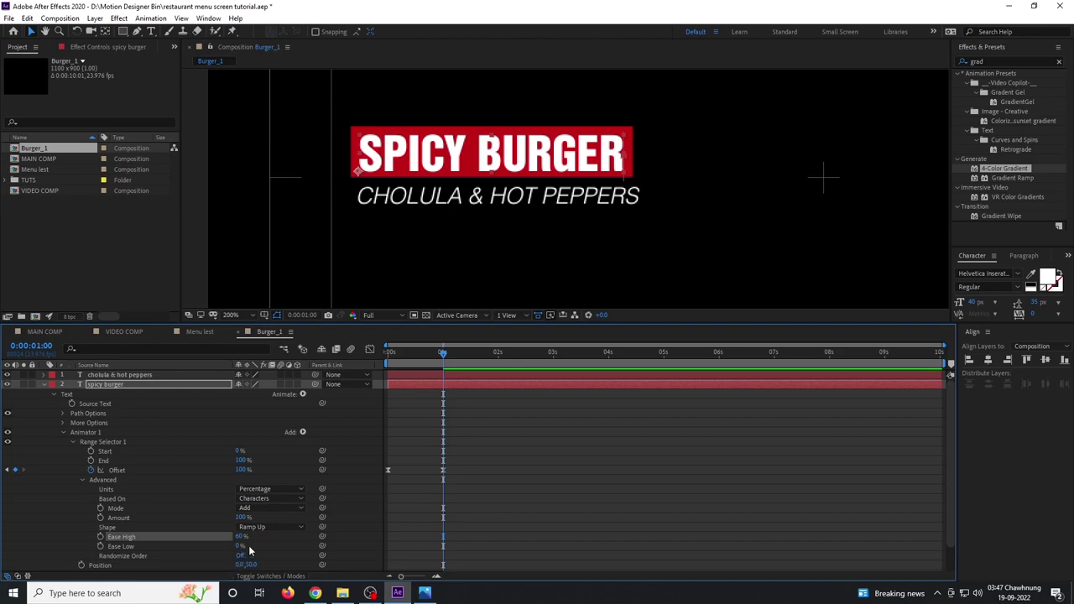
pyautogui.click(240, 546)
pyautogui.press('Return')
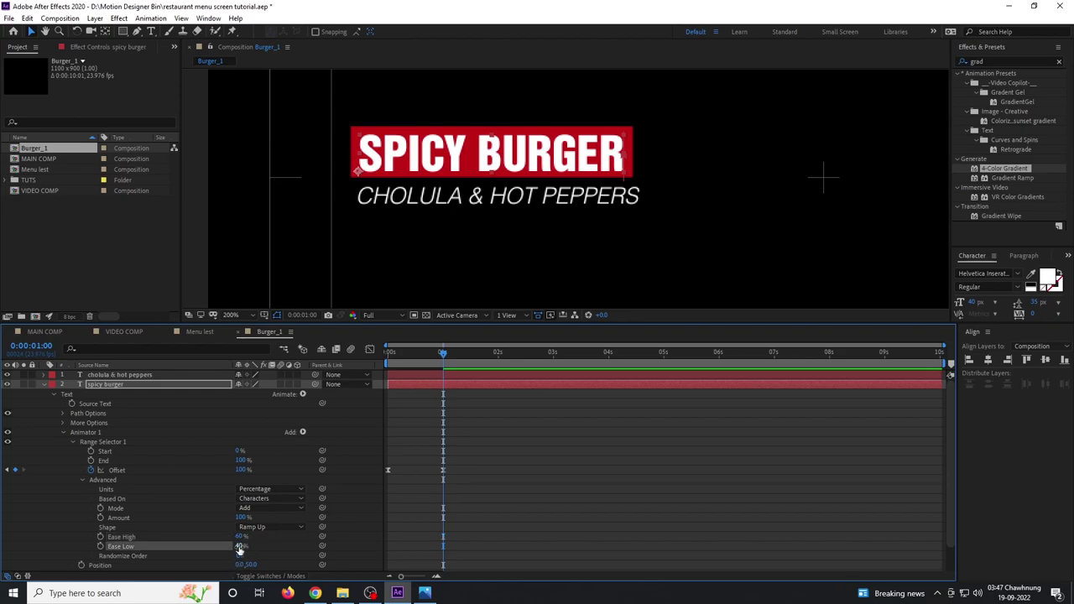
pyautogui.press('space')
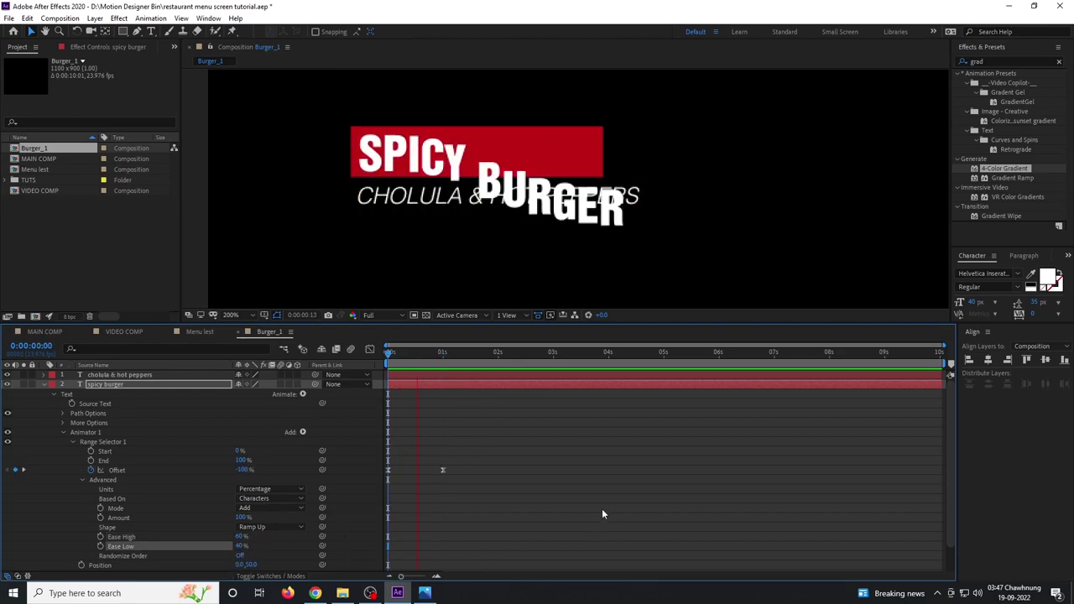
# Step: Copy the spicy burger layer's Animator 1 onto the cholula & hot peppers layer at the start of the composition and preview it
pyautogui.click(62, 432)
pyautogui.click(100, 432)
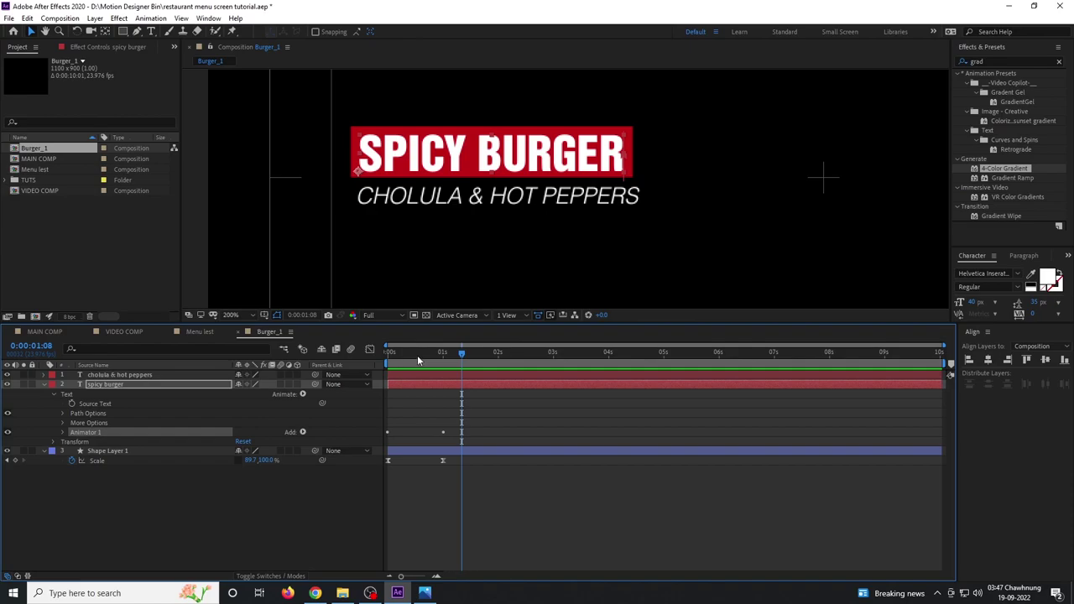
pyautogui.press('Home')
pyautogui.click(143, 375)
pyautogui.press('space')
pyautogui.press('space')
pyautogui.moveTo(425, 356); pyautogui.dragTo(452, 388)
# Step: Set the Position of the cholula & hot peppers animator to 0, -50 and preview the result
pyautogui.click(44, 384)
pyautogui.click(44, 374)
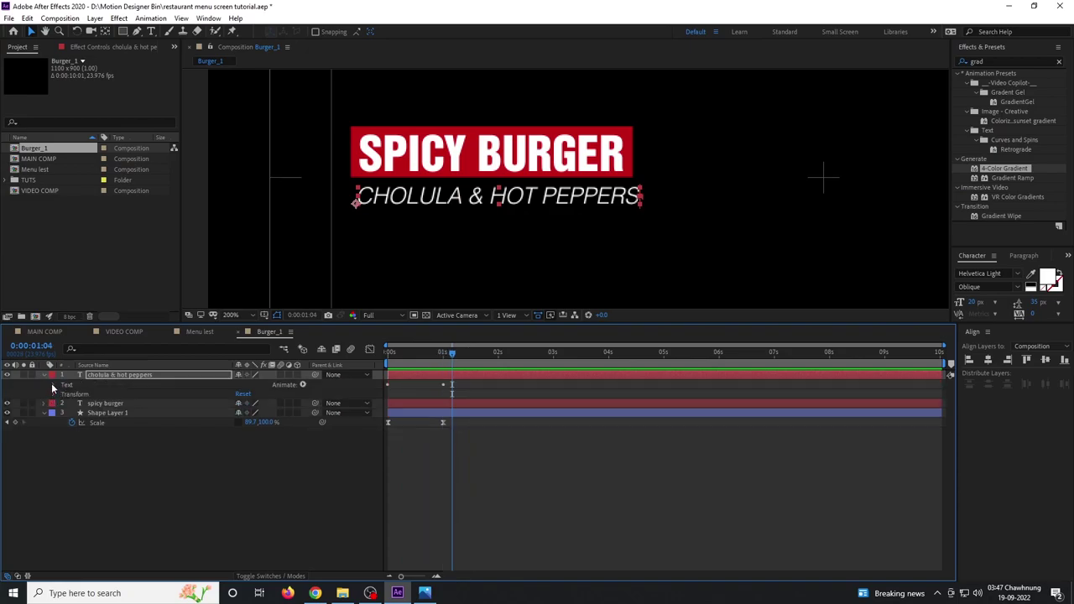
pyautogui.click(52, 385)
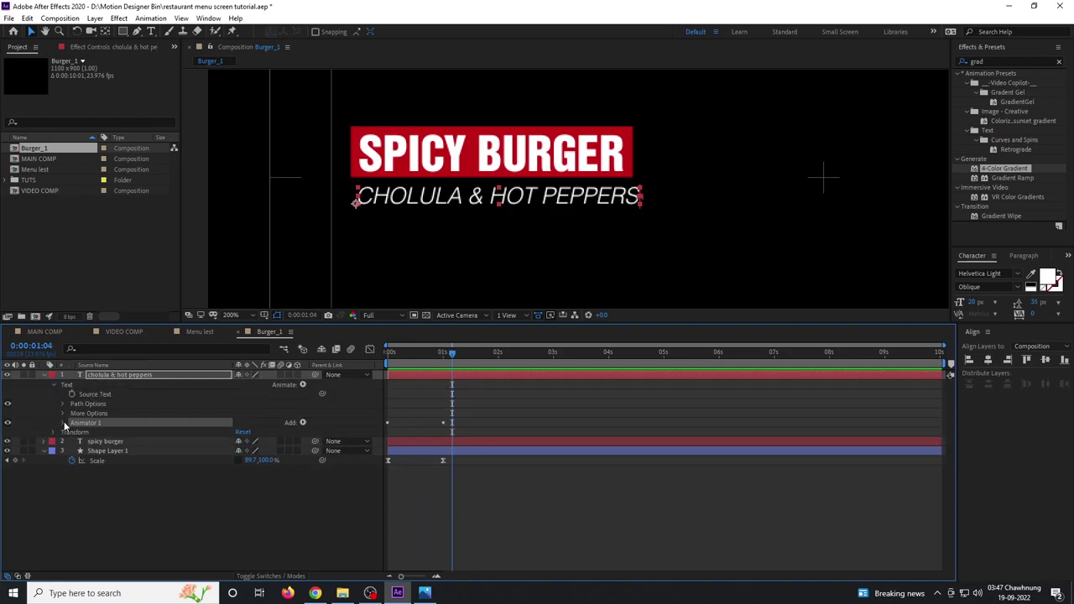
pyautogui.click(62, 423)
pyautogui.click(251, 442)
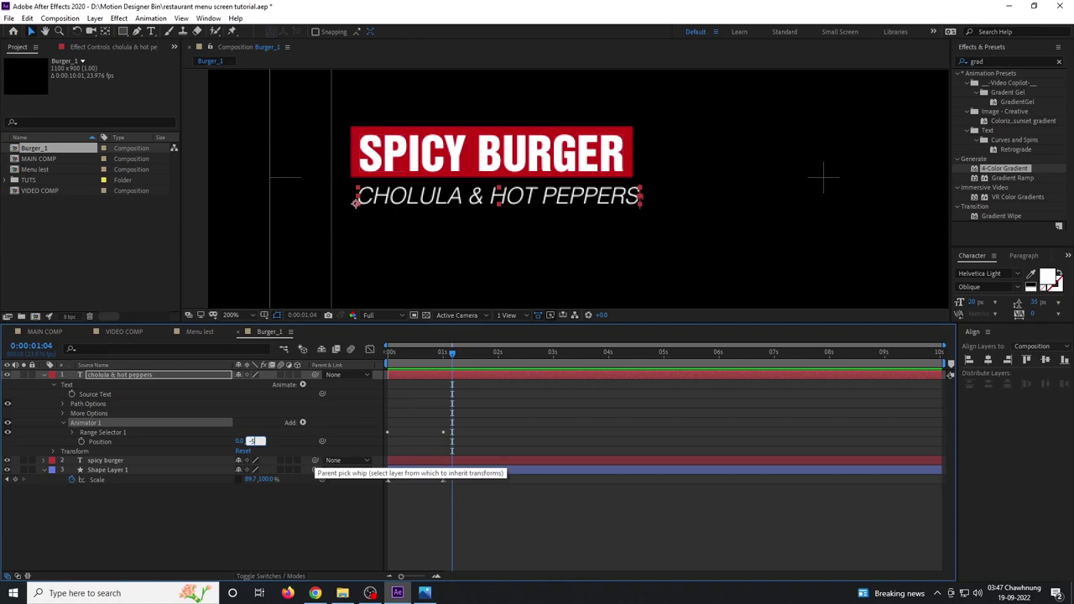
pyautogui.write('-50')
pyautogui.press('Return')
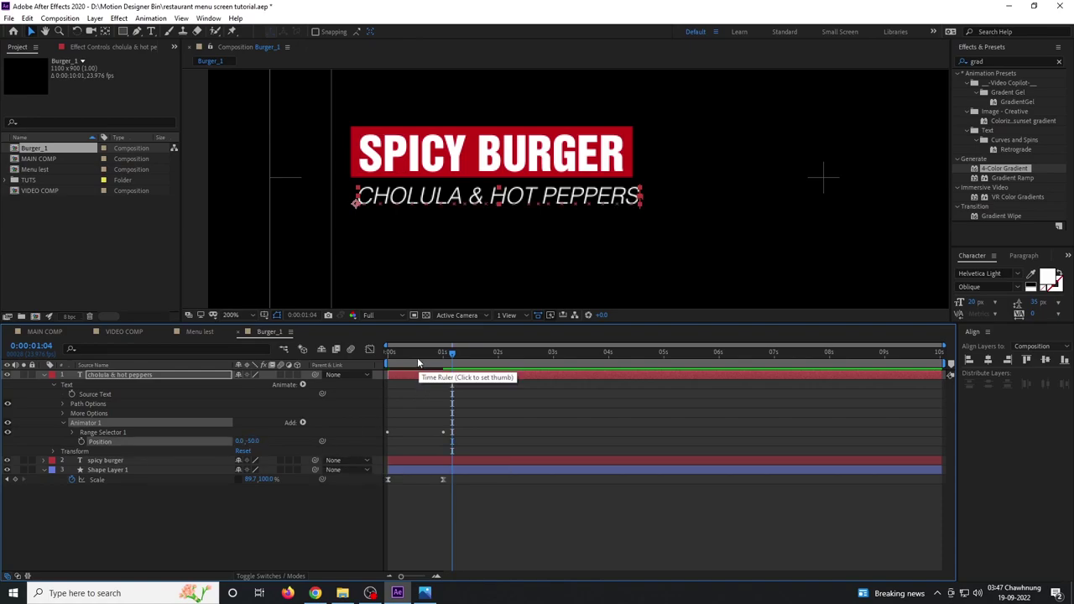
pyautogui.moveTo(418, 358); pyautogui.dragTo(358, 376)
pyautogui.press('space')
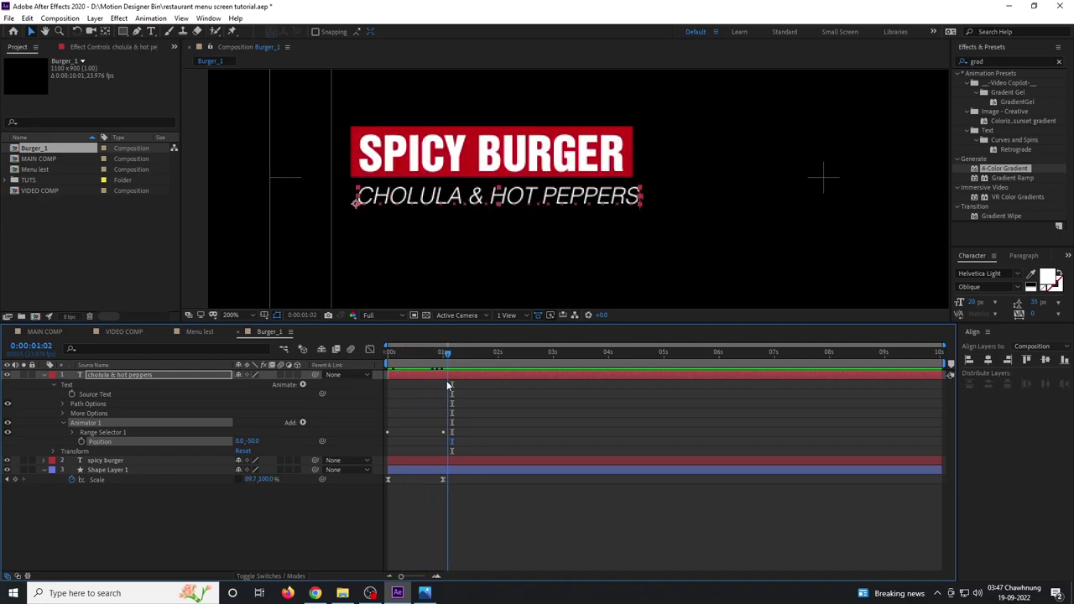
pyautogui.click(44, 375)
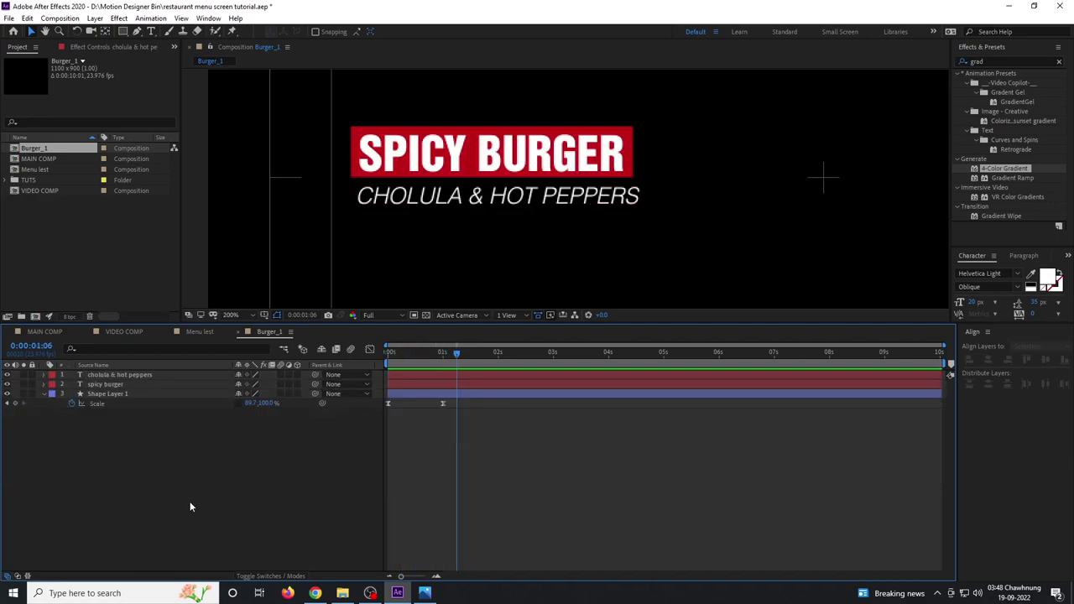
# Step: Duplicate the red bar's shape layer, place the copy above spicy burger, and use it as that text's Alpha Matte
pyautogui.click(109, 393)
pyautogui.click(44, 394)
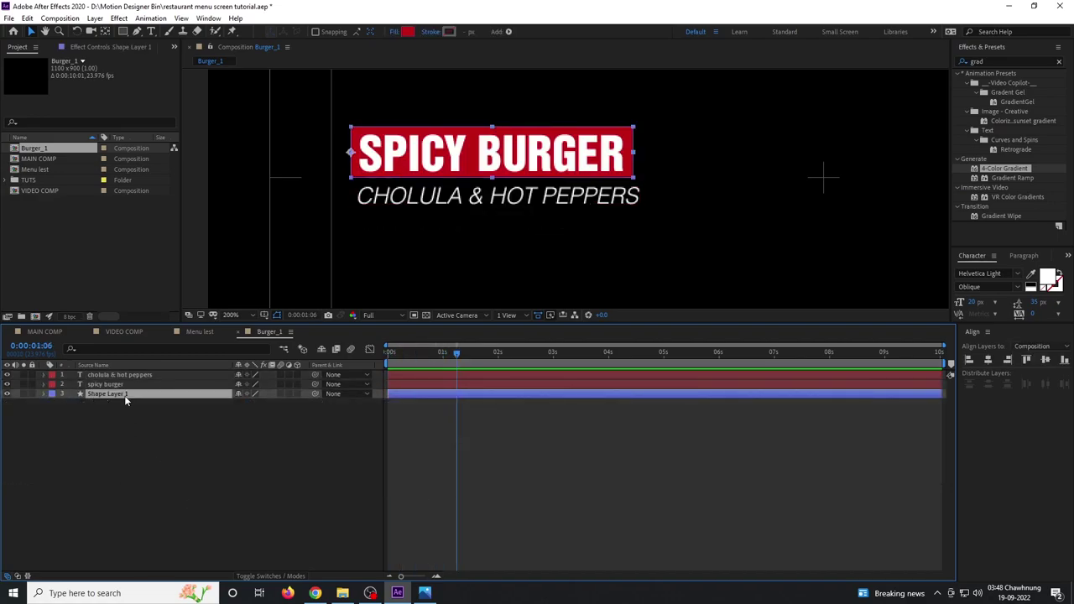
pyautogui.hotkey('ctrl', 'd')
pyautogui.moveTo(123, 397); pyautogui.dragTo(127, 385)
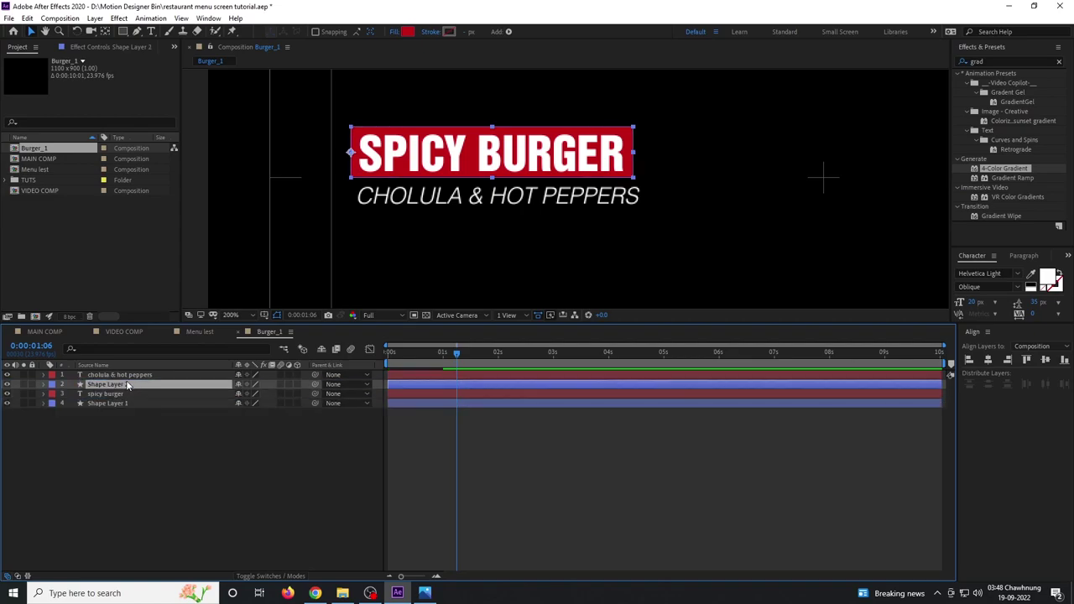
pyautogui.click(125, 393)
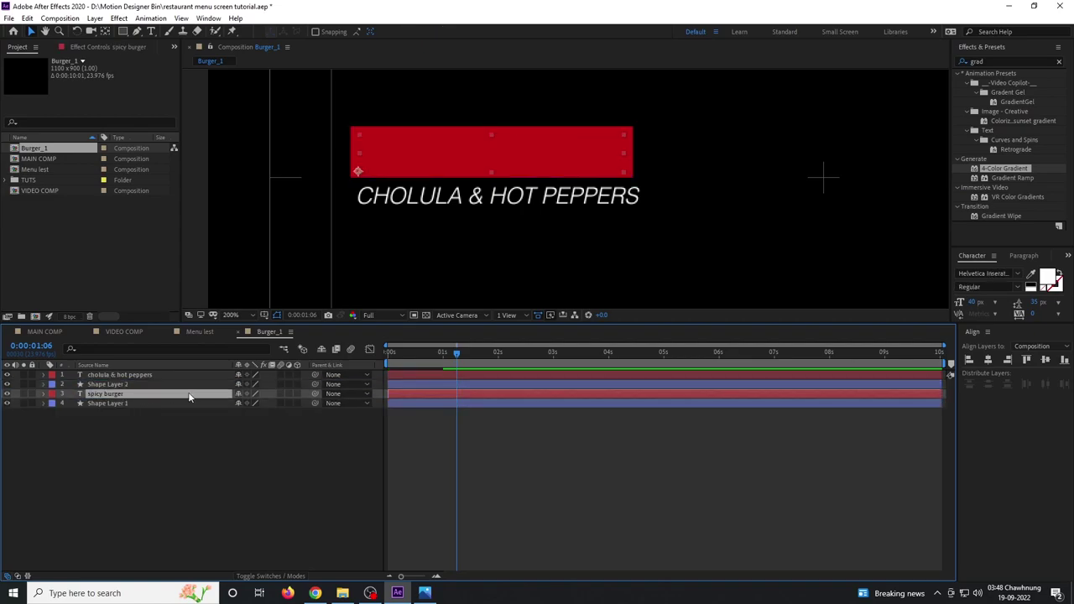
pyautogui.click(287, 577)
pyautogui.click(303, 397)
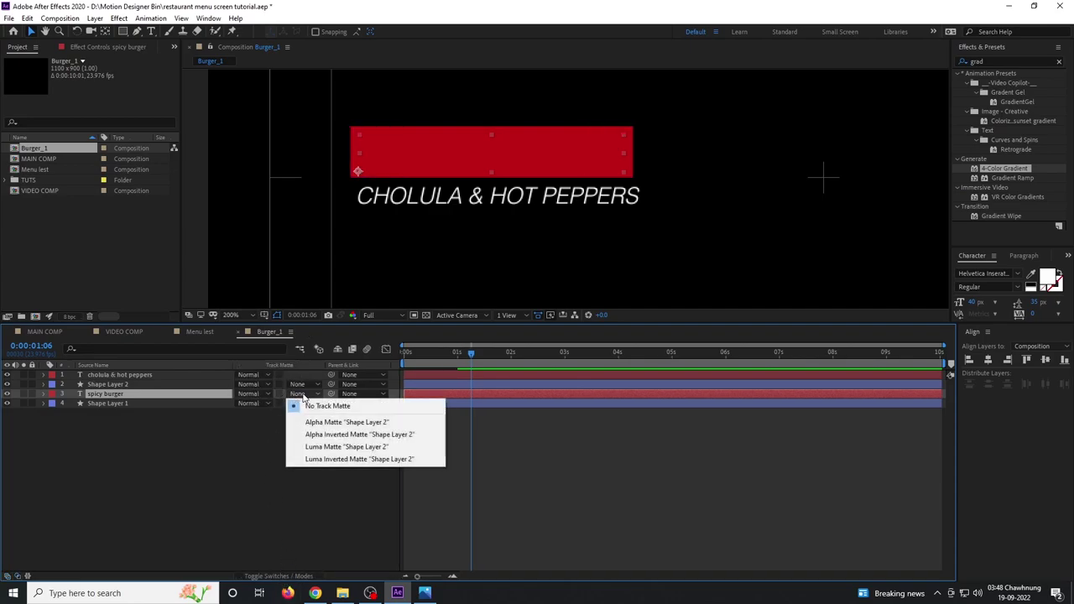
pyautogui.click(327, 419)
pyautogui.moveTo(451, 352); pyautogui.dragTo(466, 369)
# Step: Draw a rectangle over the subtitle's resting area and use it as the cholula & hot peppers layer's Alpha Matte
pyautogui.click(123, 31)
pyautogui.moveTo(351, 176); pyautogui.dragTo(730, 212)
pyautogui.press('v')
pyautogui.click(300, 384)
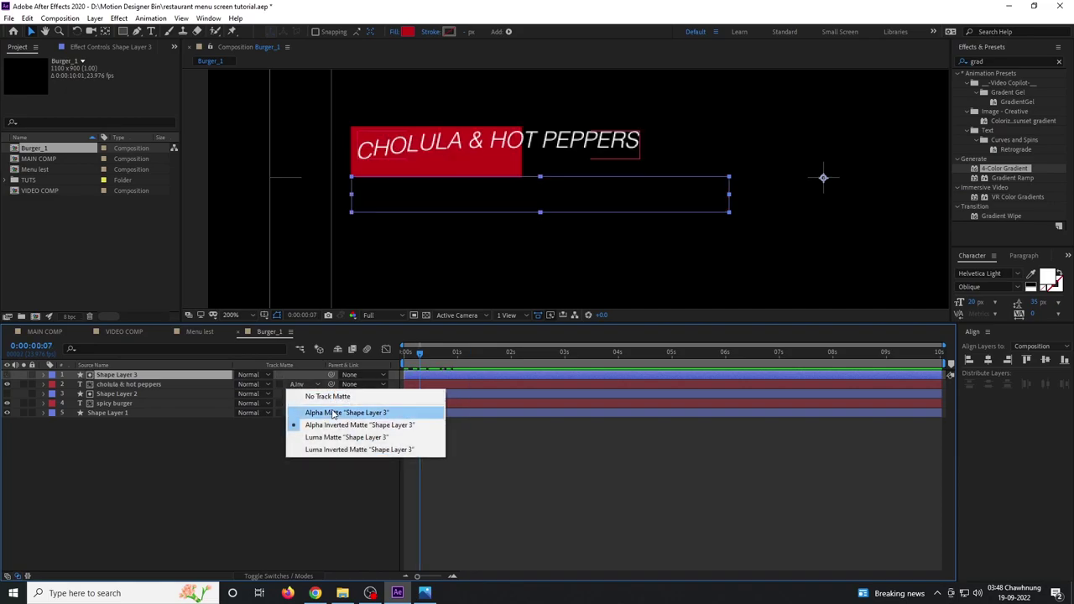
pyautogui.click(326, 413)
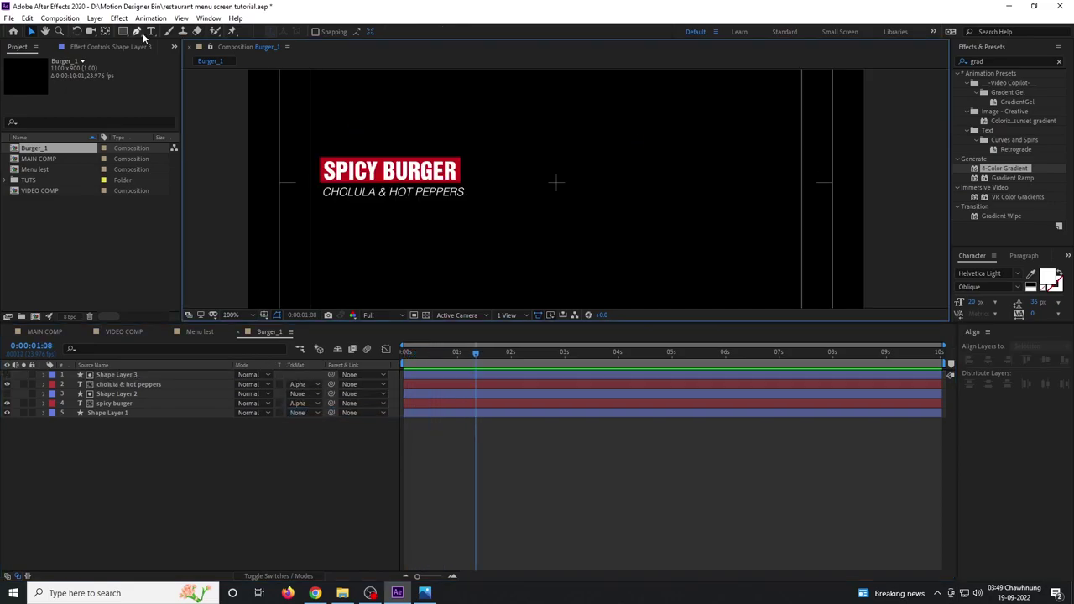
# Step: Set up the Pen tool with no fill and a white 2 px stroke
pyautogui.click(136, 31)
pyautogui.click(305, 32)
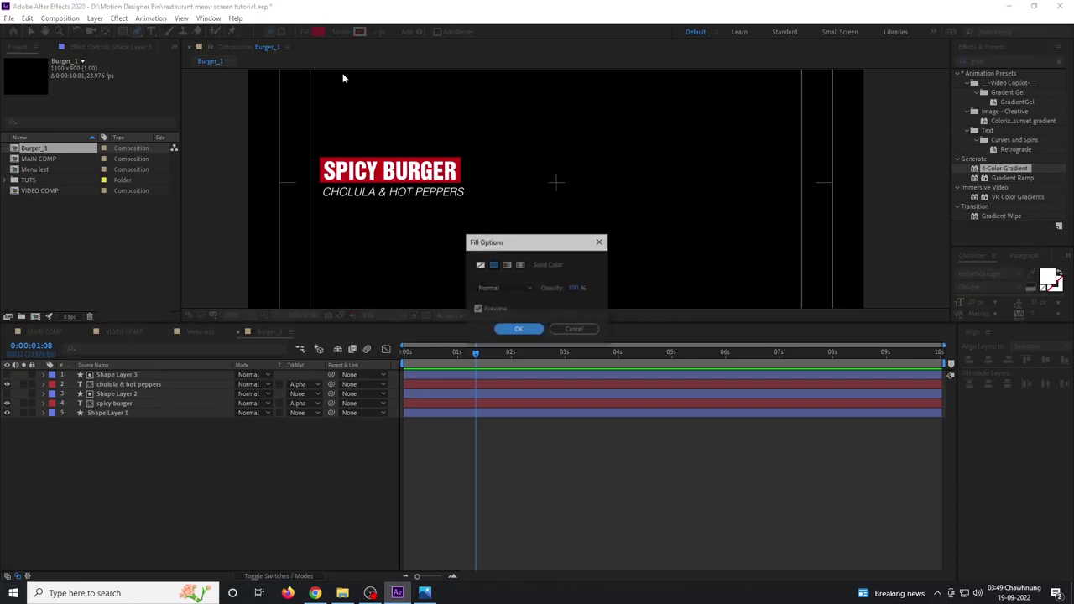
pyautogui.click(480, 264)
pyautogui.click(517, 328)
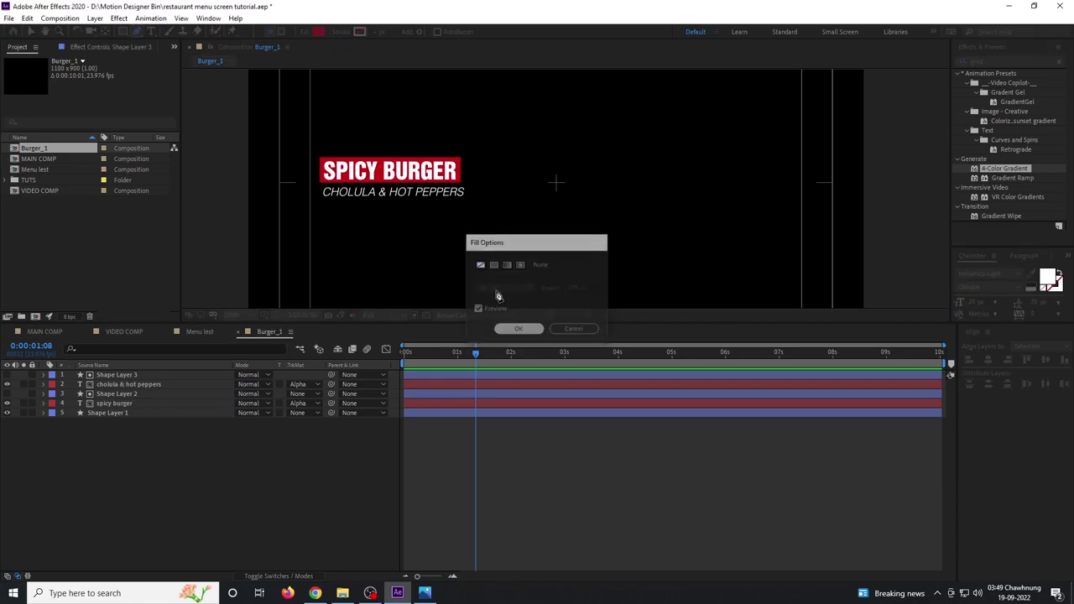
pyautogui.click(359, 32)
pyautogui.press('Return')
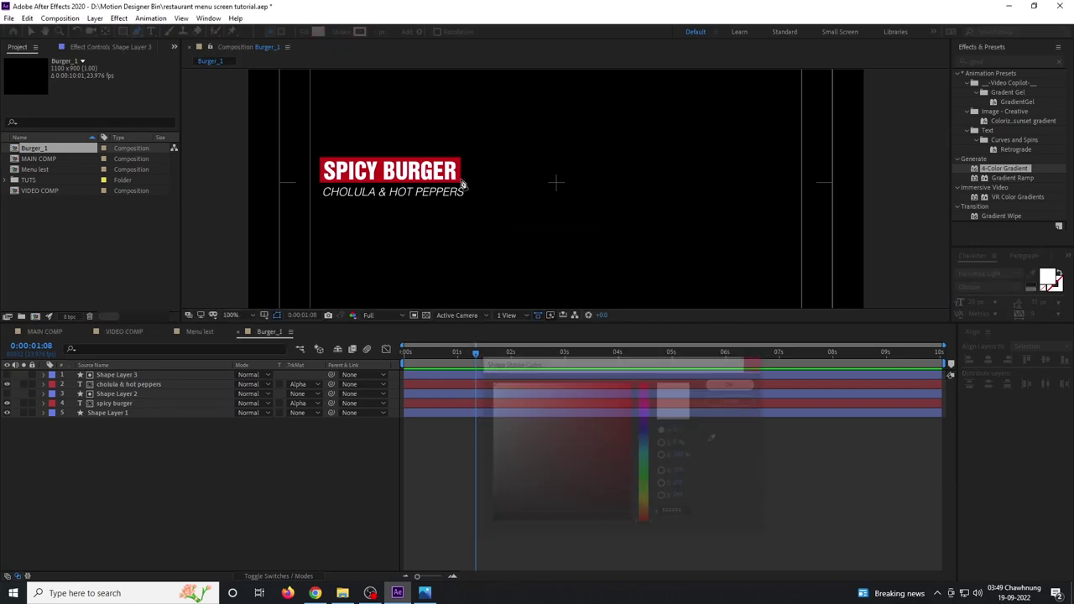
# Step: Draw an open path from the red bar's left edge, down beside the subtitle, and across beneath it to the right safe guide
pyautogui.press('.')
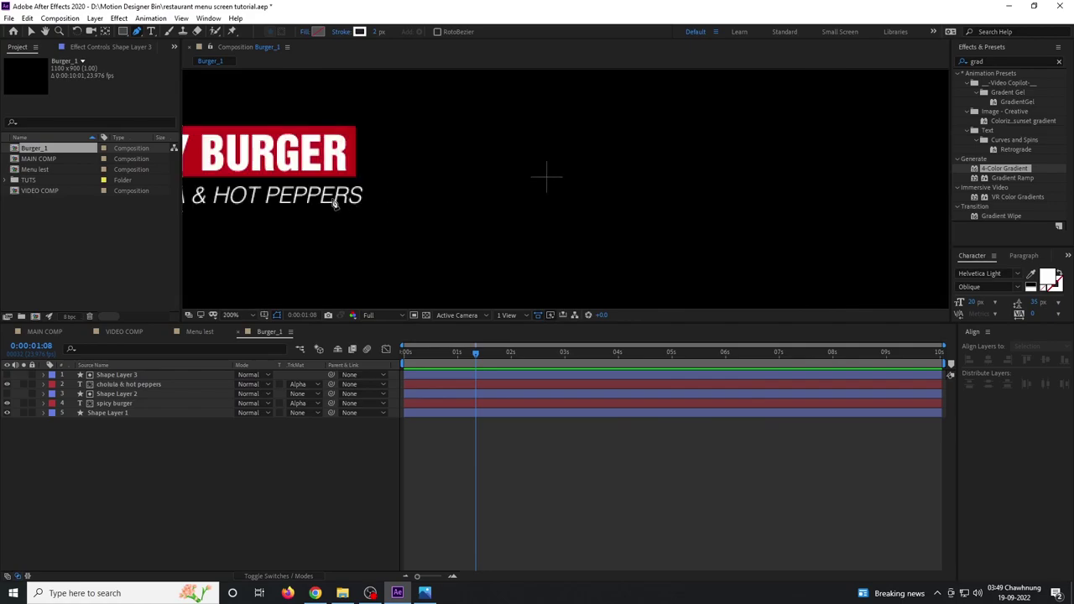
pyautogui.press(',')
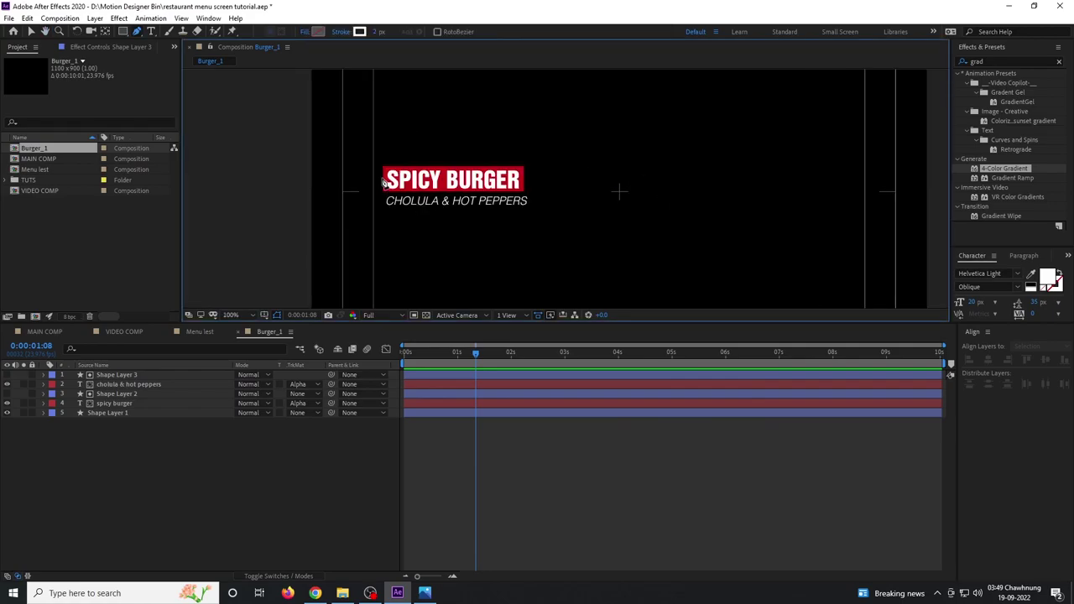
pyautogui.click(382, 181)
pyautogui.click(385, 203)
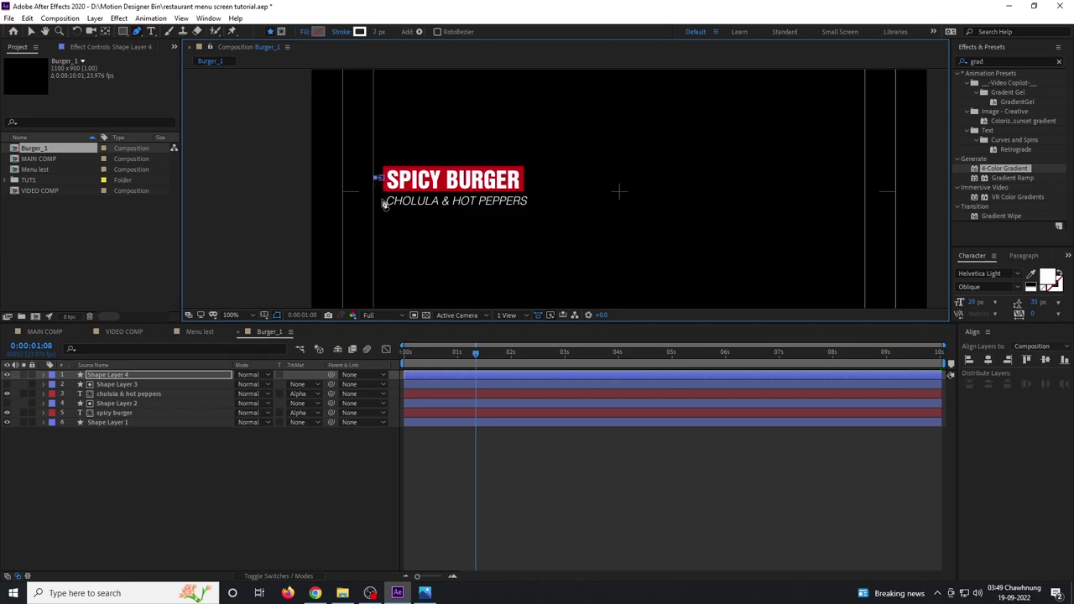
pyautogui.click(375, 211)
pyautogui.click(860, 210)
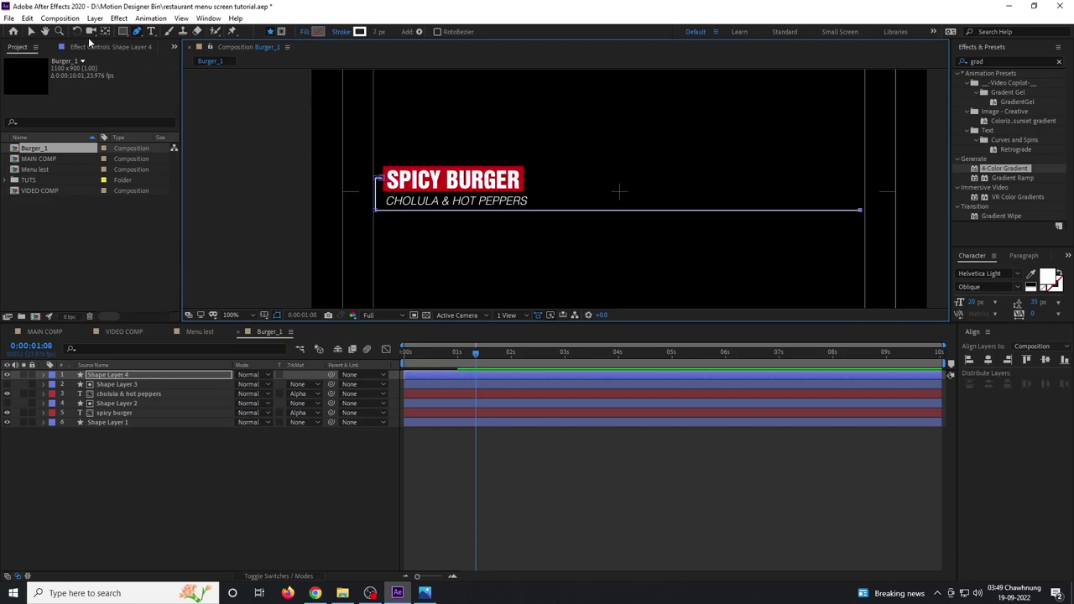
pyautogui.click(31, 31)
pyautogui.click(605, 518)
# Step: Rename the new path's shape layer as Line
pyautogui.click(113, 374)
pyautogui.press('Return')
pyautogui.write('L')
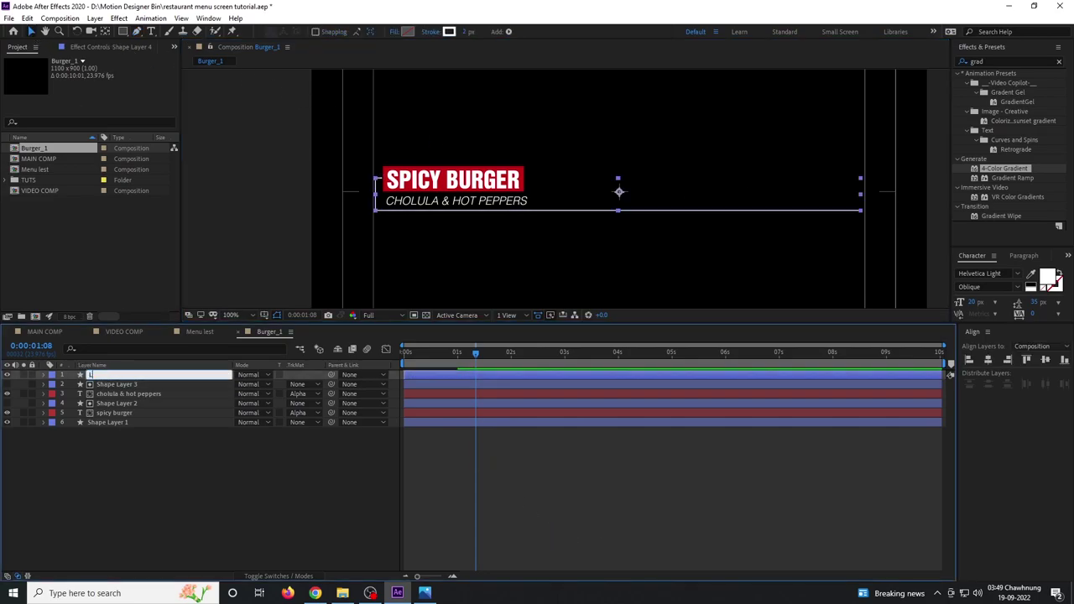
pyautogui.write('Line')
pyautogui.press('Return')
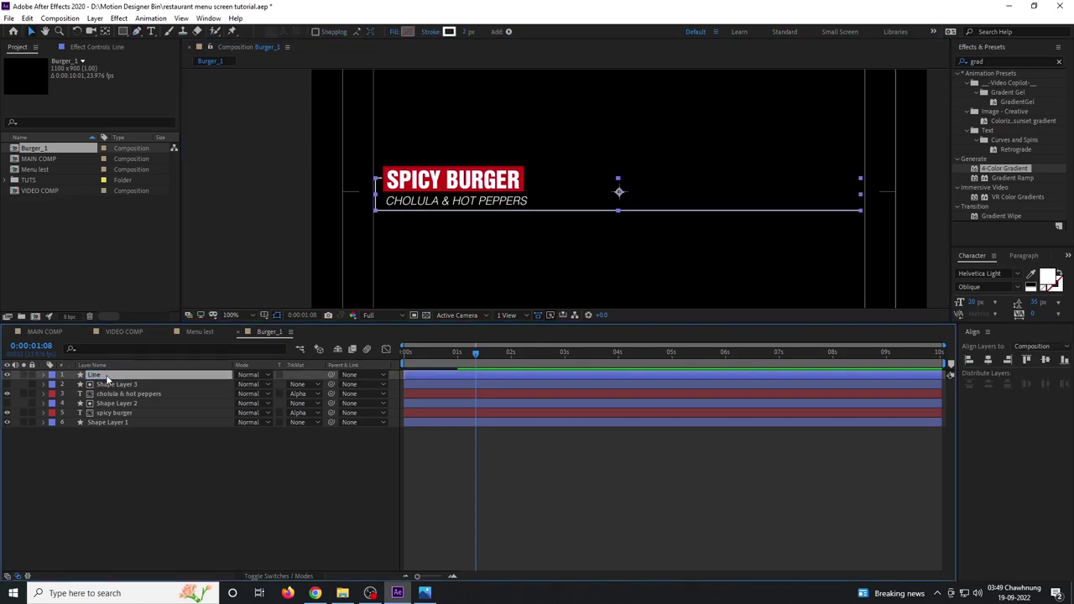
# Step: Add Trim Paths to the Line layer and expand its properties
pyautogui.click(45, 375)
pyautogui.click(318, 385)
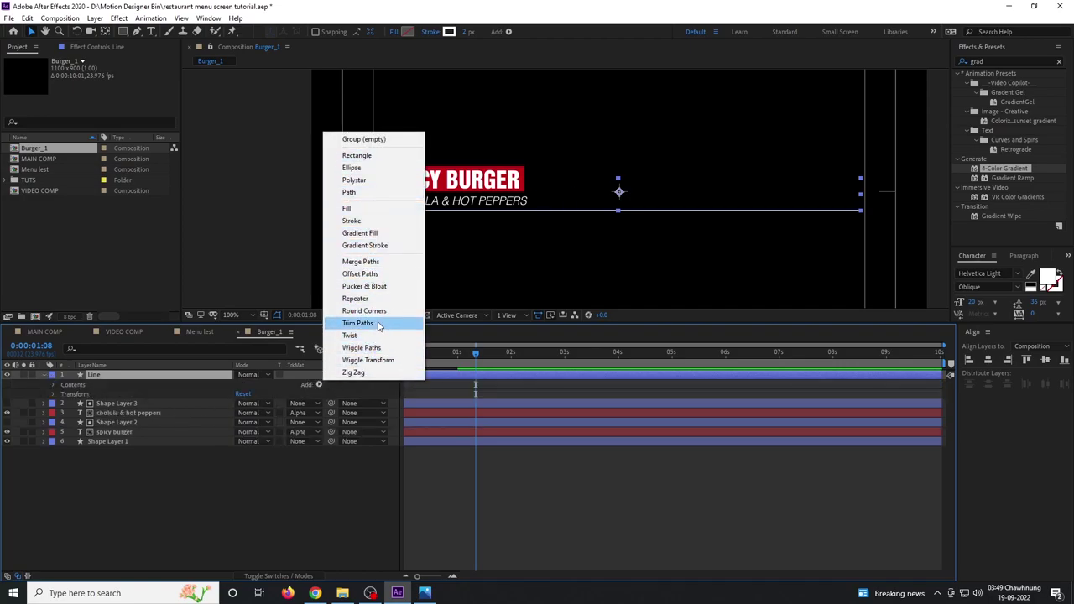
pyautogui.click(357, 323)
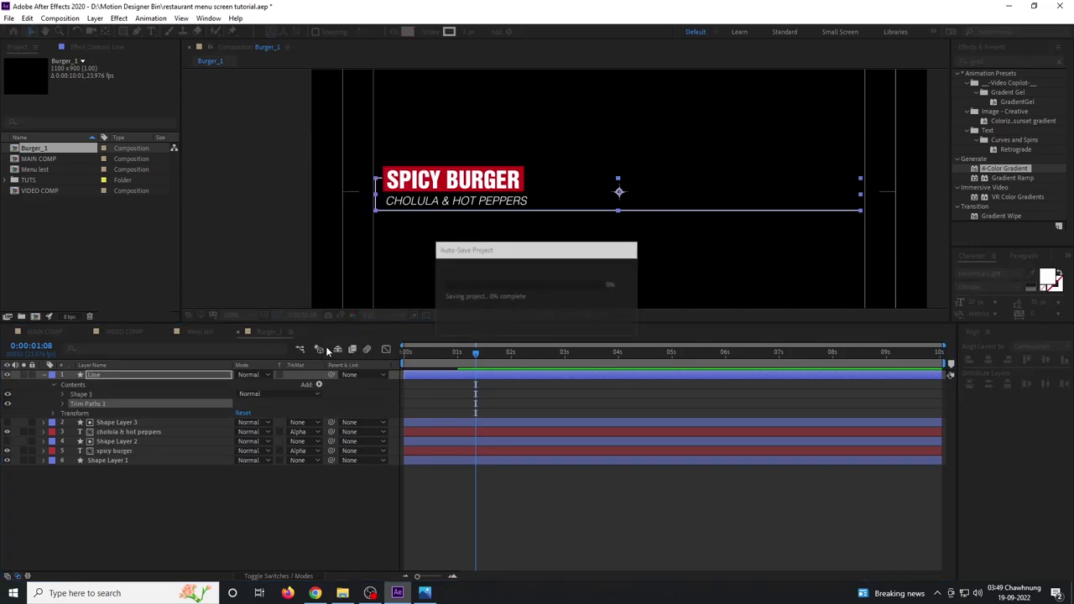
pyautogui.click(62, 404)
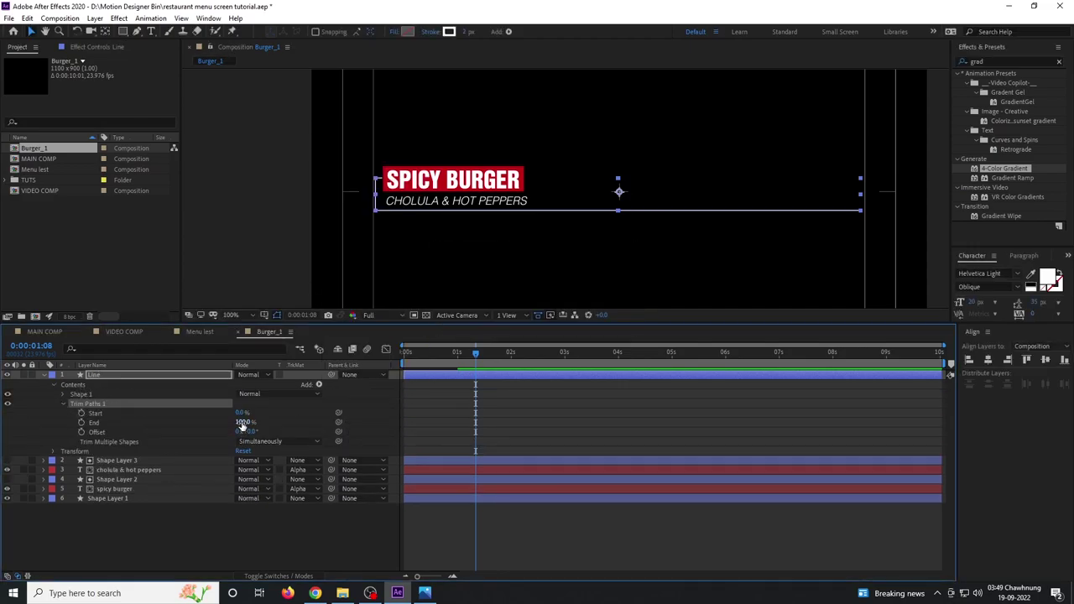
# Step: Keyframe the Trim Paths End from 0% to 100% at 0:00:01:02 and apply Easy Ease
pyautogui.moveTo(242, 425); pyautogui.dragTo(120, 421)
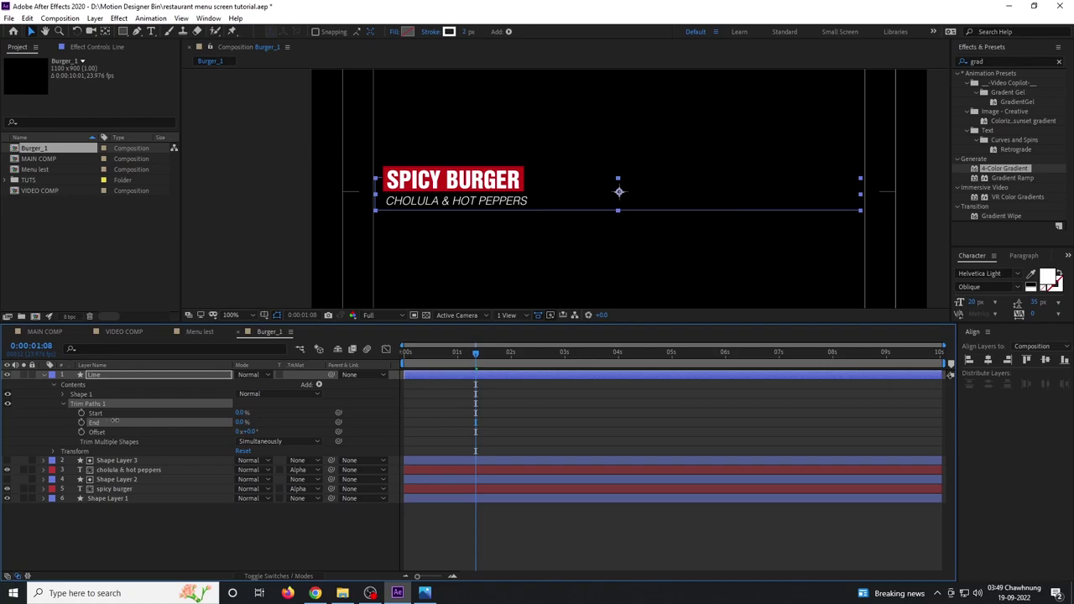
pyautogui.moveTo(425, 353); pyautogui.dragTo(462, 356)
pyautogui.moveTo(239, 422); pyautogui.dragTo(324, 423)
pyautogui.moveTo(511, 414); pyautogui.dragTo(414, 433)
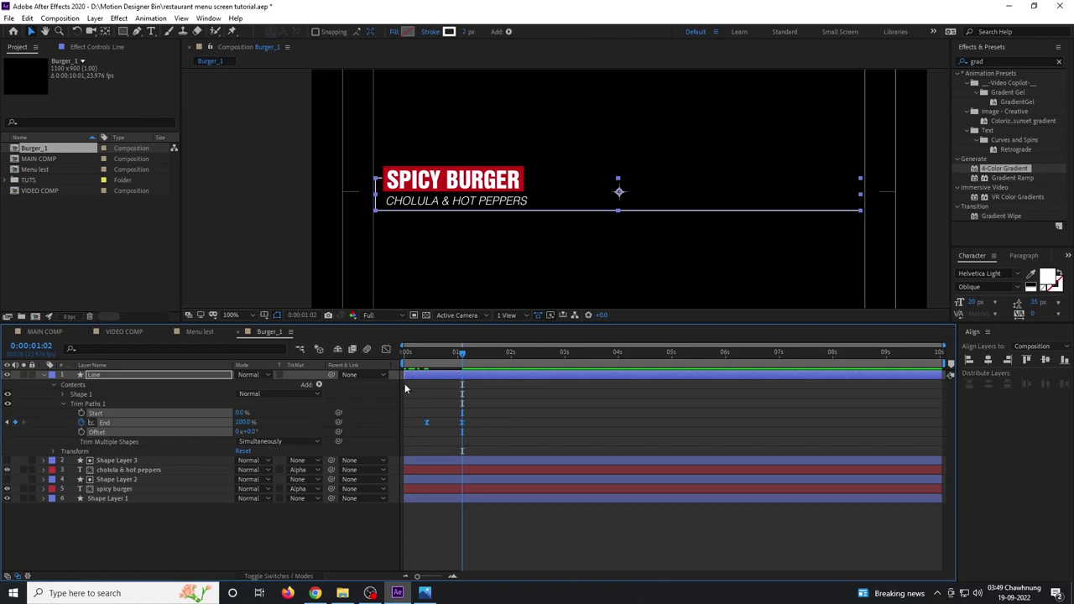
# Step: Lengthen the ease into the line's last End keyframe in the Graph Editor and preview the line drawing on
pyautogui.click(385, 350)
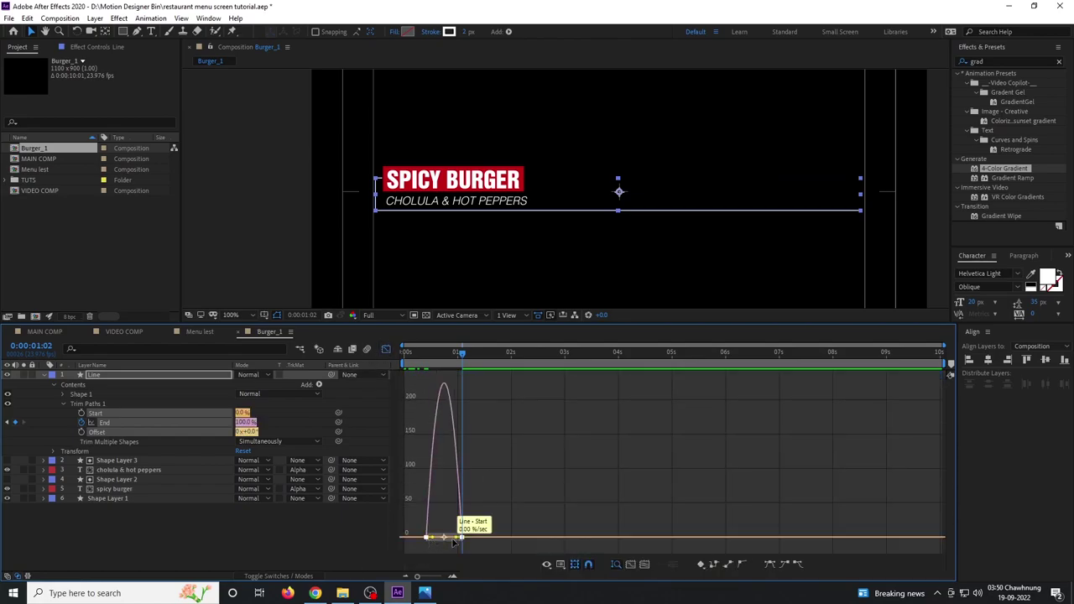
pyautogui.moveTo(460, 540); pyautogui.dragTo(431, 538)
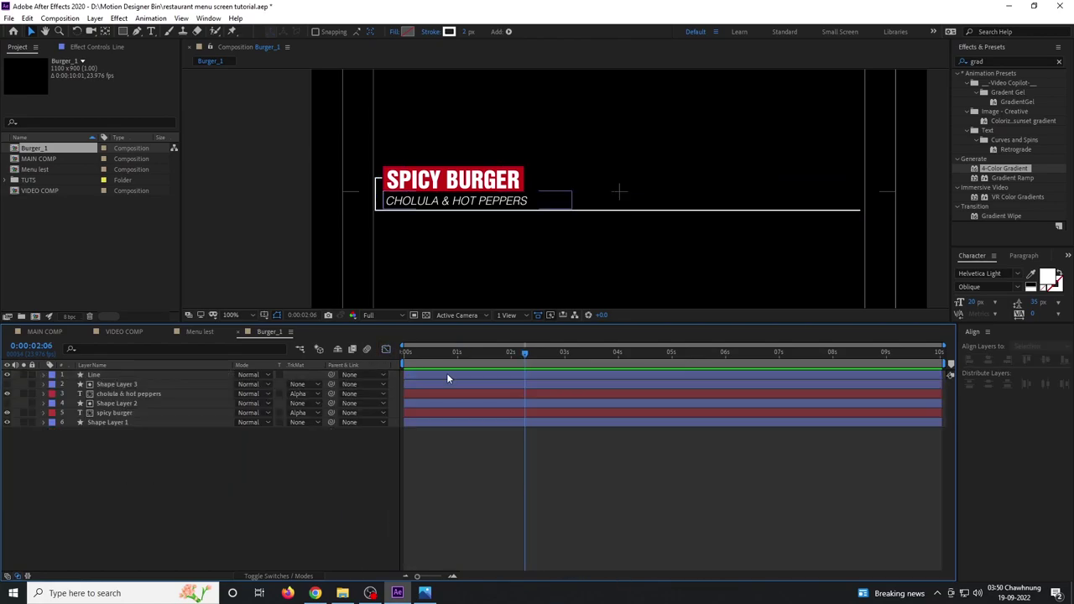
pyautogui.moveTo(451, 357); pyautogui.dragTo(475, 357)
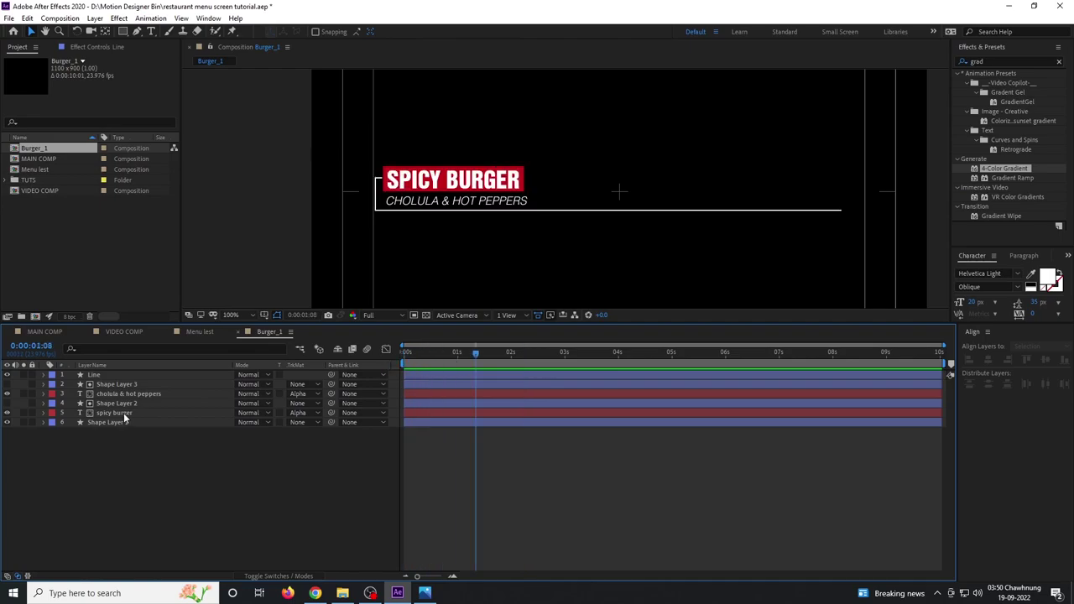
# Step: Duplicate the spicy burger text layer, move the copy above the Line layer and place it near the line's right end
pyautogui.click(124, 413)
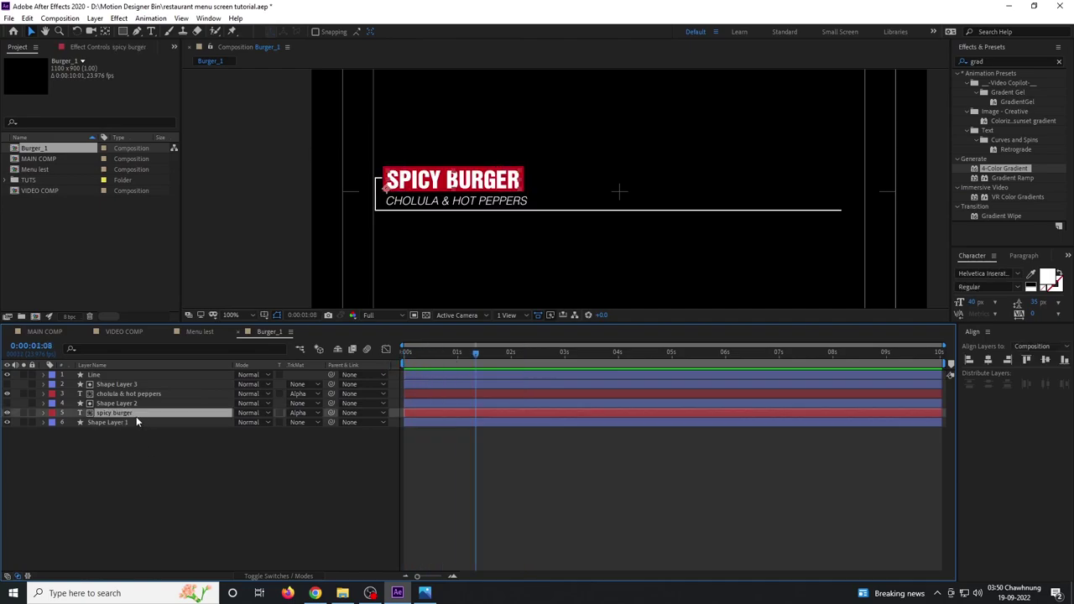
pyautogui.hotkey('ctrl', 'd')
pyautogui.moveTo(123, 404); pyautogui.dragTo(129, 371)
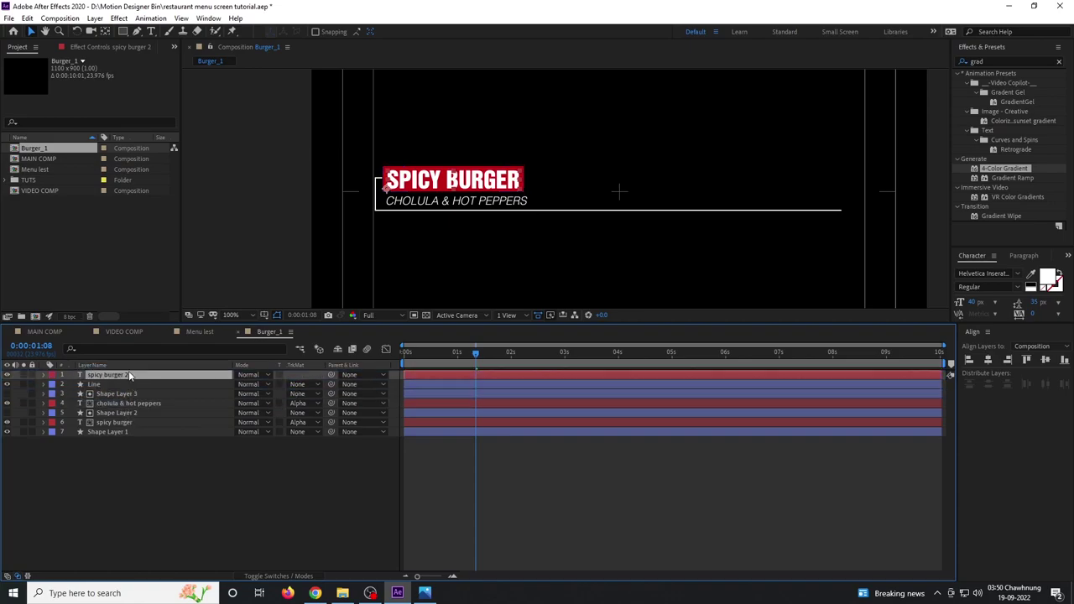
pyautogui.moveTo(481, 188); pyautogui.dragTo(829, 198)
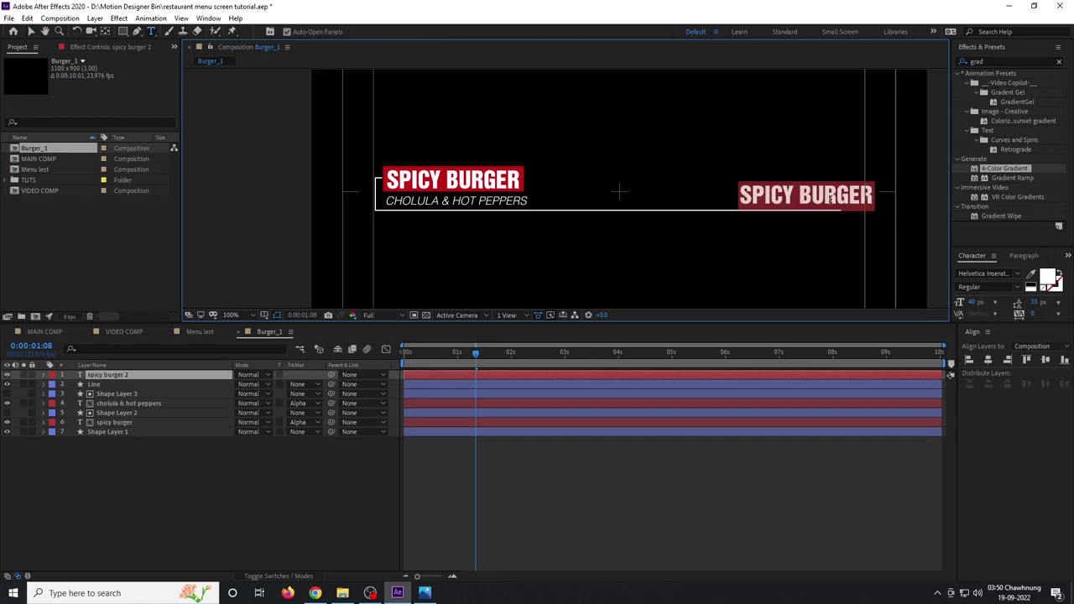
# Step: Replace the copied text with $2.50 and align it flush with the right end of the line
pyautogui.write('$')
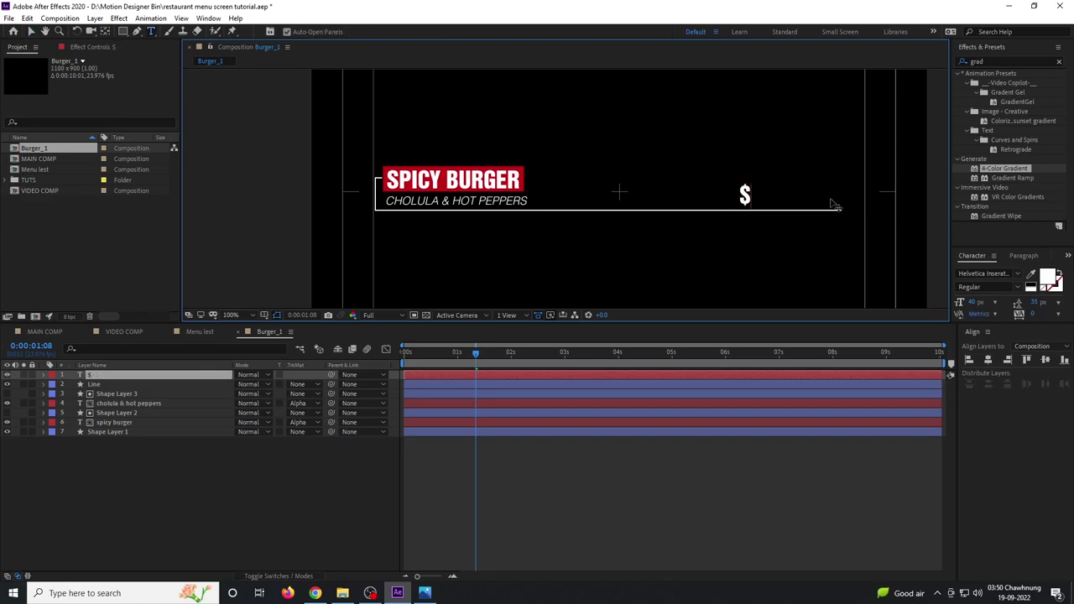
pyautogui.write('2.50')
pyautogui.click(30, 32)
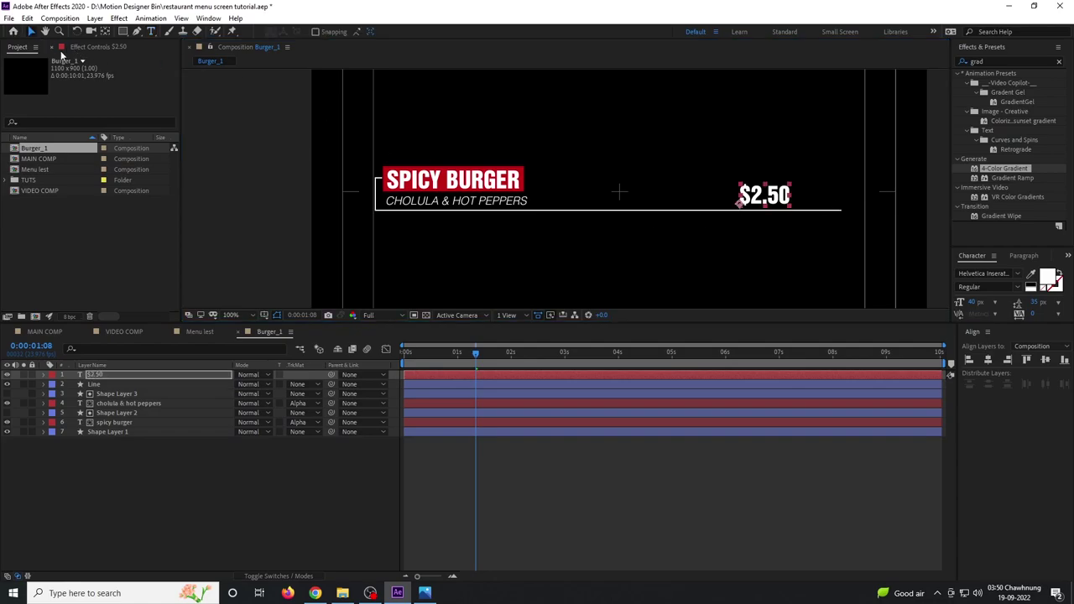
pyautogui.moveTo(783, 201); pyautogui.dragTo(832, 201)
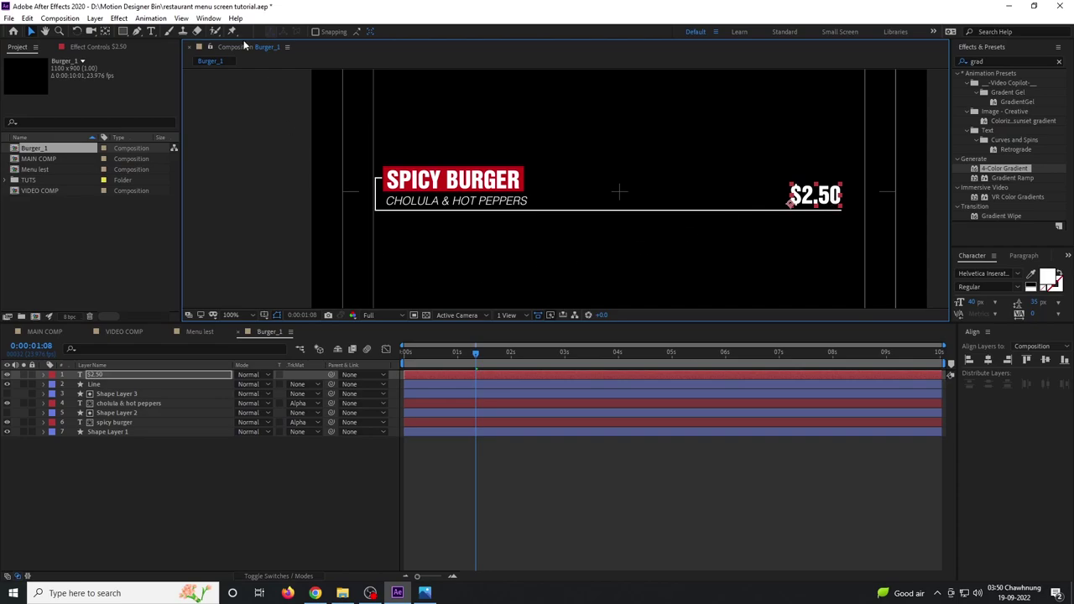
# Step: Draw a rectangle with no stroke and an FFFFFF fill around the $2.50 price, reaching down to the line
pyautogui.click(121, 477)
pyautogui.click(122, 31)
pyautogui.press('h')
pyautogui.moveTo(804, 191); pyautogui.dragTo(654, 183)
pyautogui.scroll(1, 695, 214)
pyautogui.moveTo(696, 213); pyautogui.dragTo(534, 234)
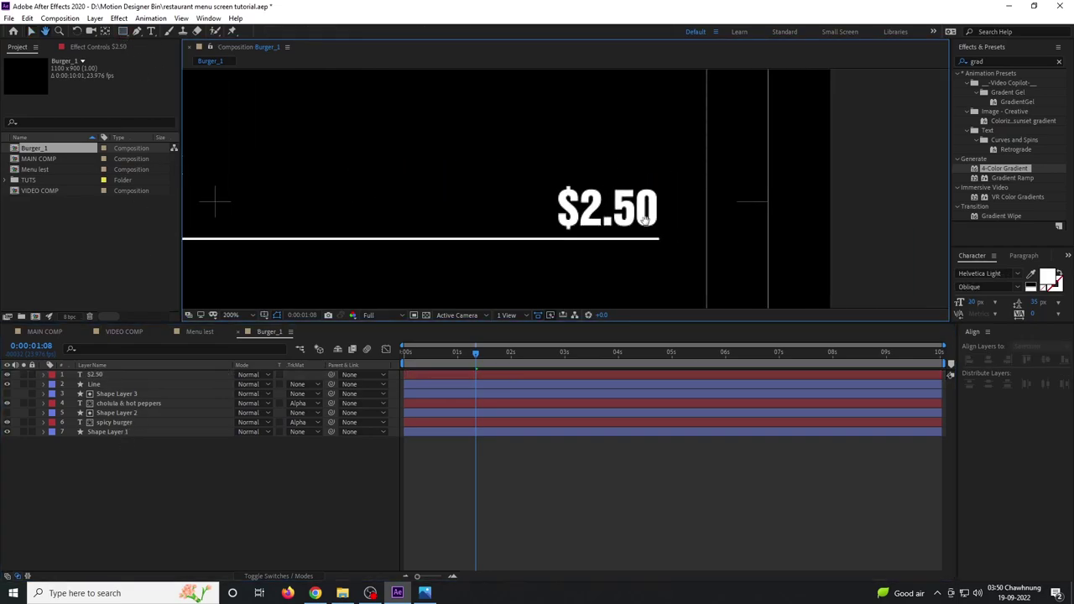
pyautogui.click(360, 32)
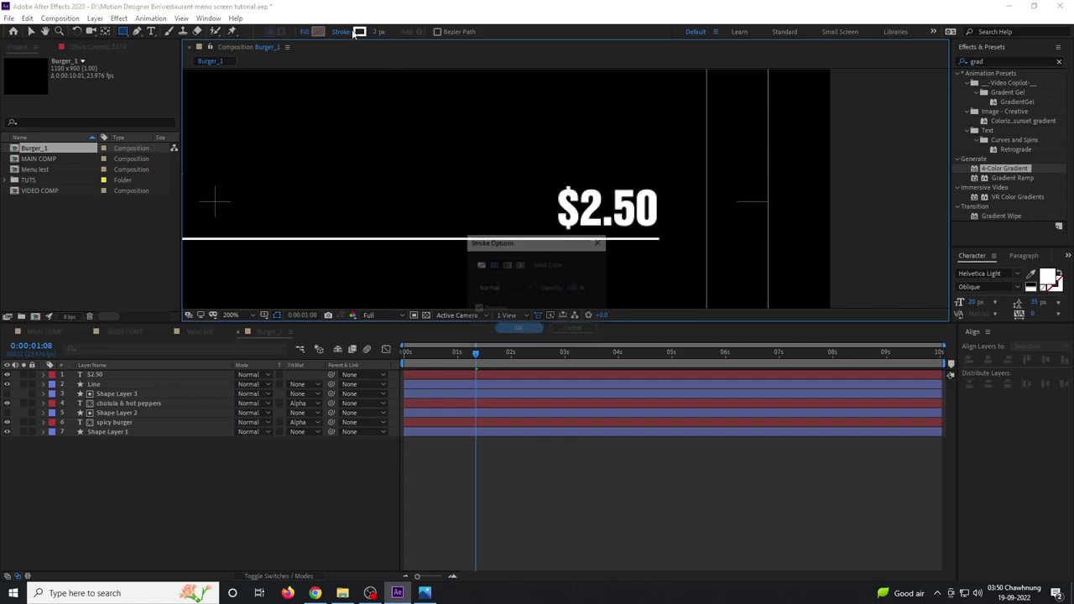
pyautogui.click(480, 266)
pyautogui.click(519, 329)
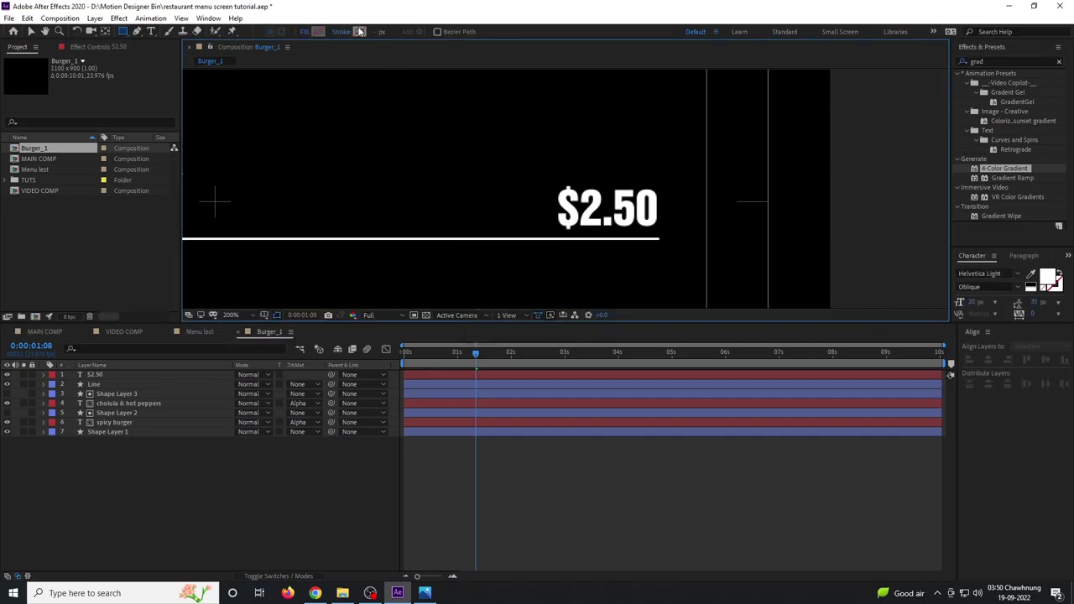
pyautogui.click(317, 32)
pyautogui.moveTo(525, 404); pyautogui.dragTo(491, 384)
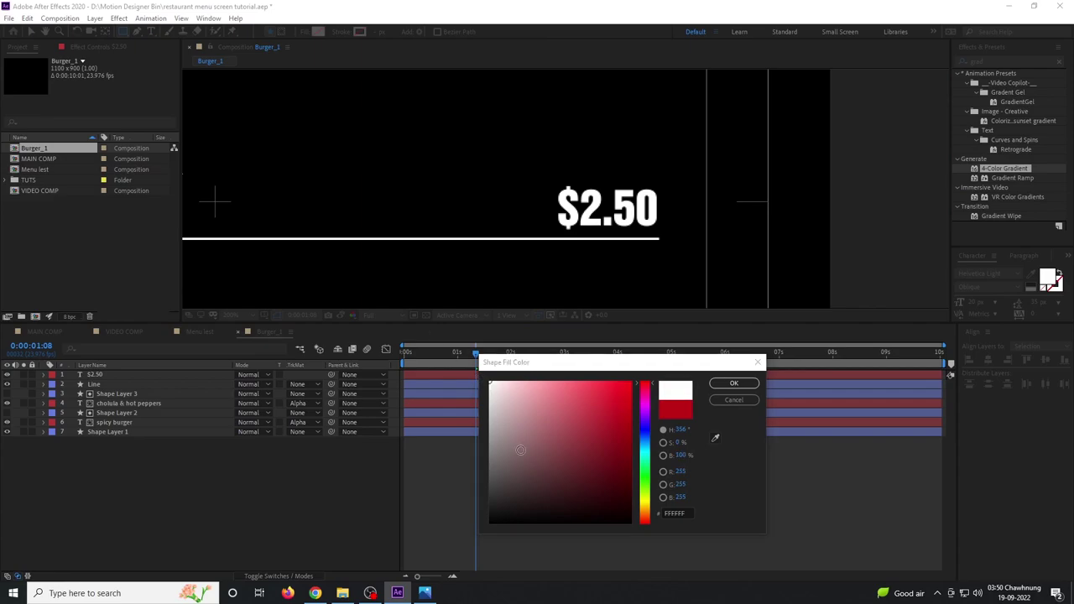
pyautogui.click(730, 384)
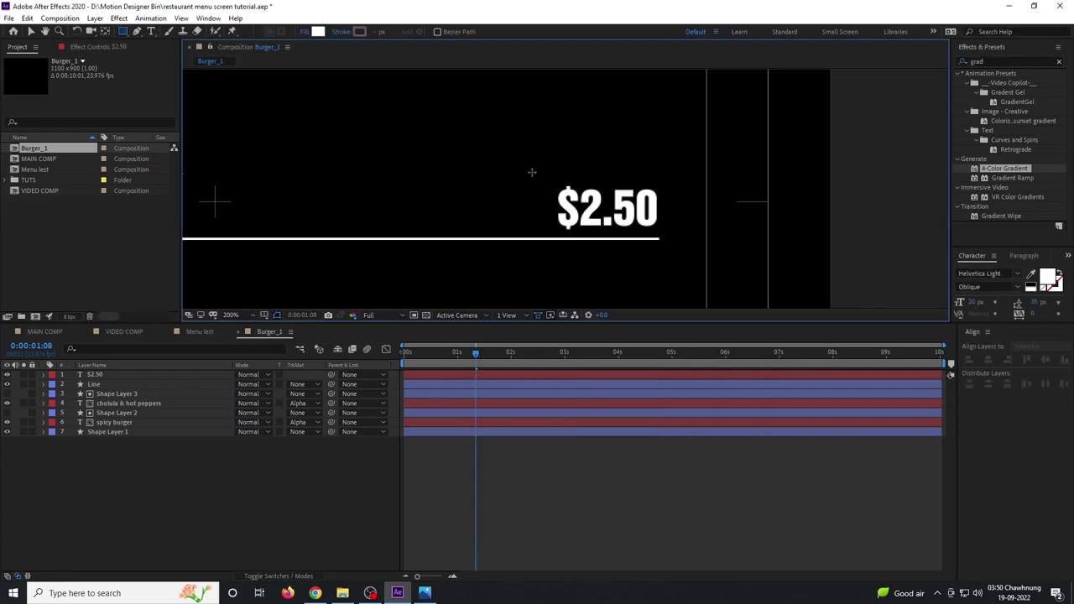
pyautogui.moveTo(534, 170)
pyautogui.mouseDown()
pyautogui.moveTo(577, 216)
pyautogui.moveTo(659, 239)
pyautogui.mouseUp()
pyautogui.press('v')
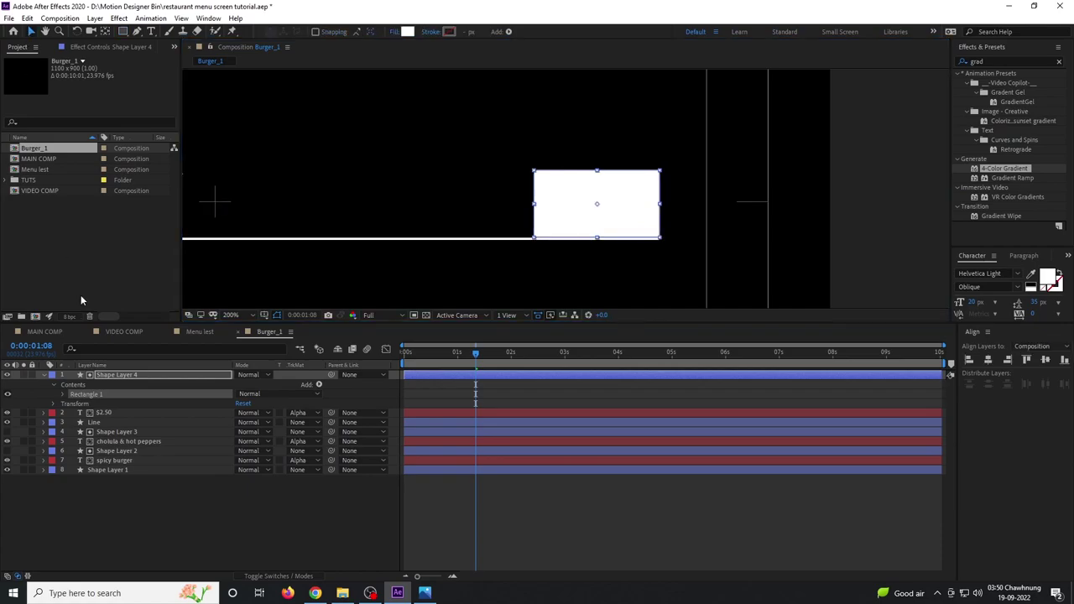
# Step: Place the rectangle layer below the $2.50 text and set its track matte to Alpha
pyautogui.click(45, 375)
pyautogui.click(118, 375)
pyautogui.press('Return')
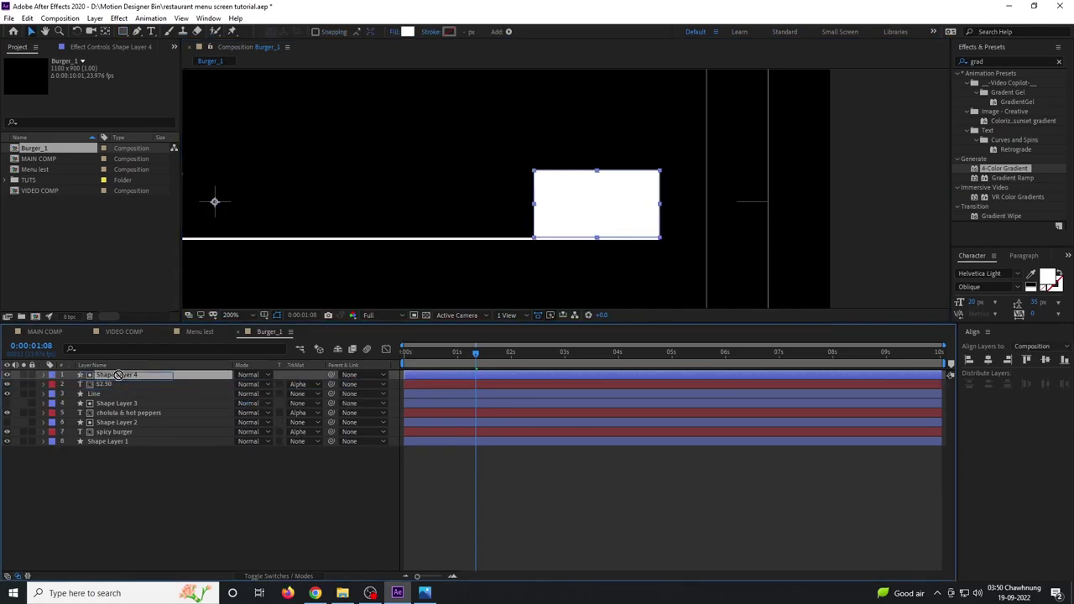
pyautogui.moveTo(118, 375); pyautogui.dragTo(189, 390)
pyautogui.click(298, 385)
pyautogui.click(313, 412)
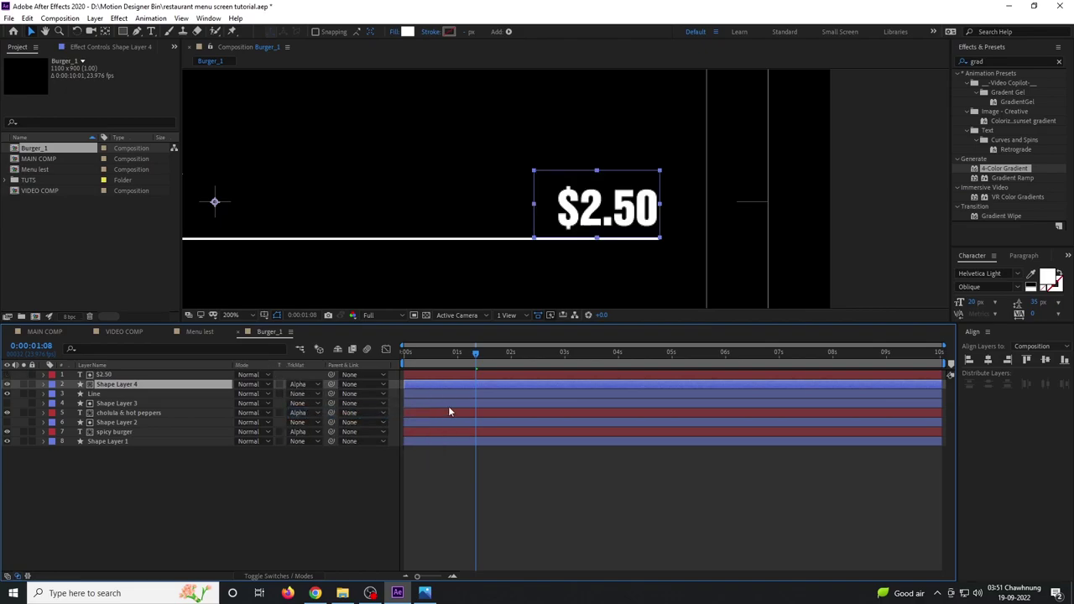
# Step: Shift the $2.50 layer to start at about 1 second with its Offset keyframes and preview the price animation
pyautogui.click(128, 374)
pyautogui.press('Home')
pyautogui.press('u')
pyautogui.moveTo(403, 359); pyautogui.dragTo(502, 382)
pyautogui.click(427, 354)
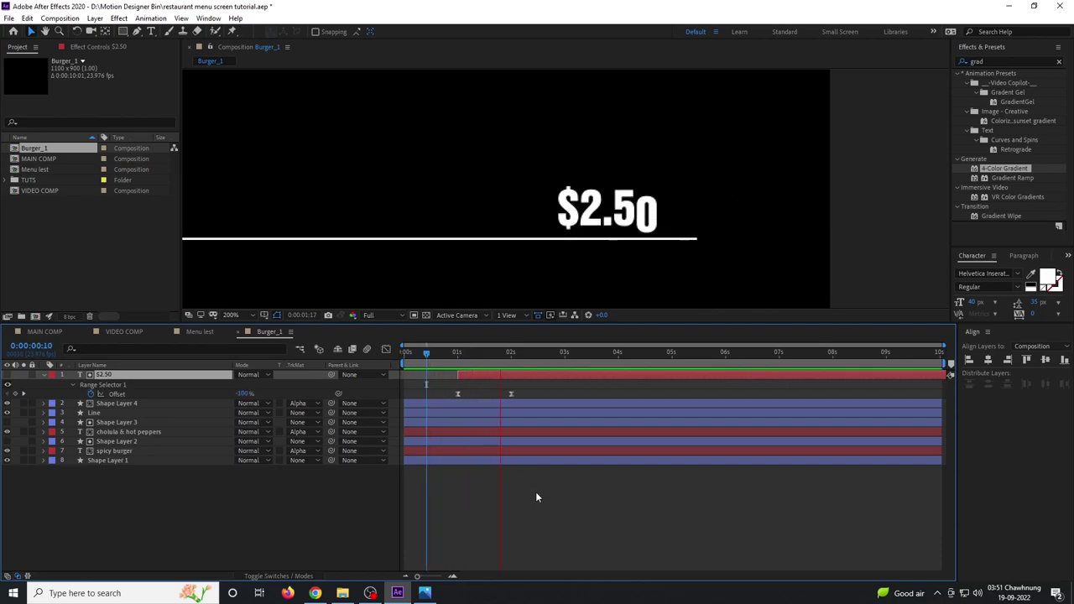
# Step: Draw a region of interest around the burger entry and crop the Burger_1 composition to about 1099 x 220
pyautogui.click(548, 305)
pyautogui.scroll(-2, 549, 305)
pyautogui.click(413, 310)
pyautogui.scroll(2, 518, 209)
pyautogui.moveTo(240, 140); pyautogui.dragTo(856, 265)
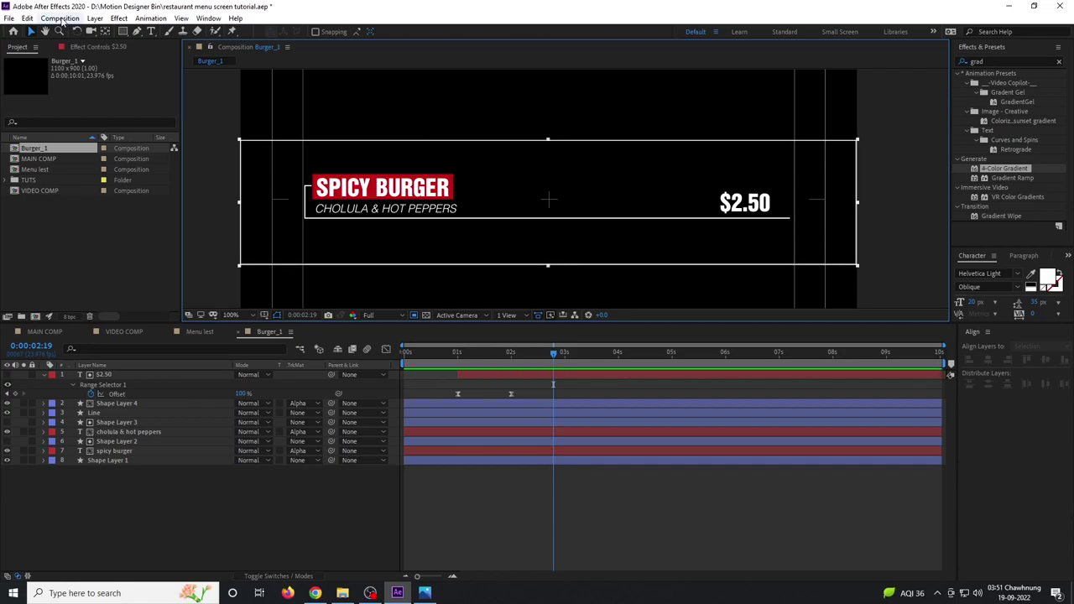
pyautogui.click(60, 17)
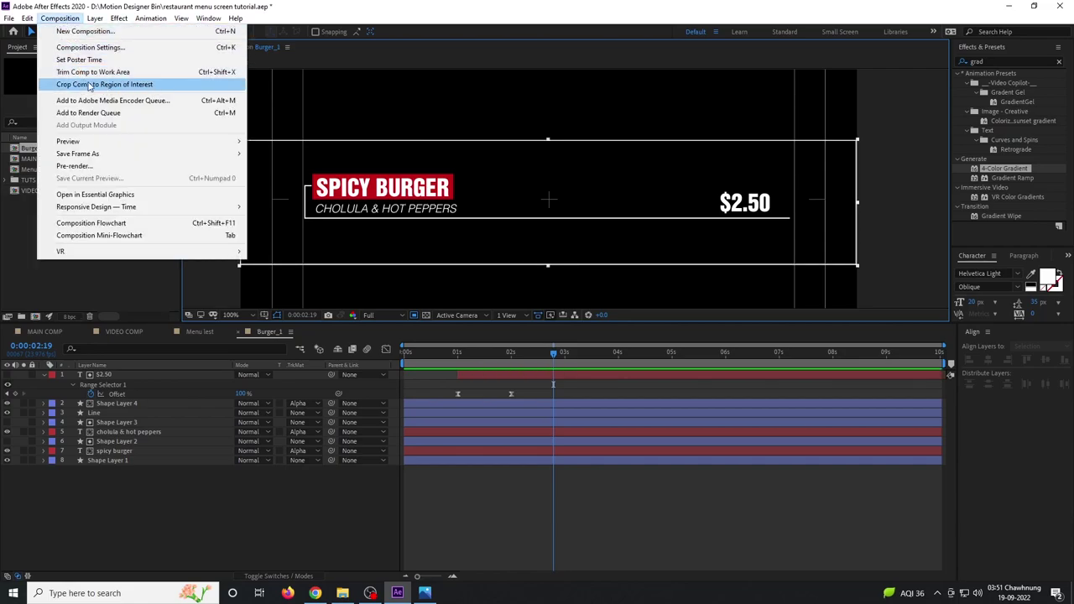
pyautogui.click(136, 85)
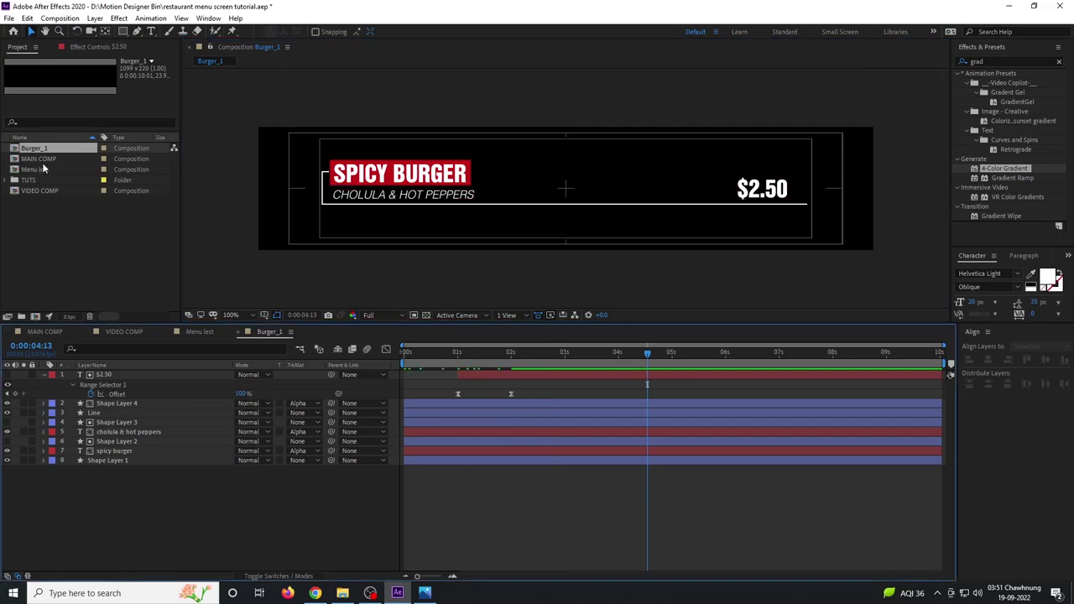
# Step: Add VIDEO COMP above the yellow solid in MAIN COMP, position it on the left side and scale it down slightly
pyautogui.click(46, 331)
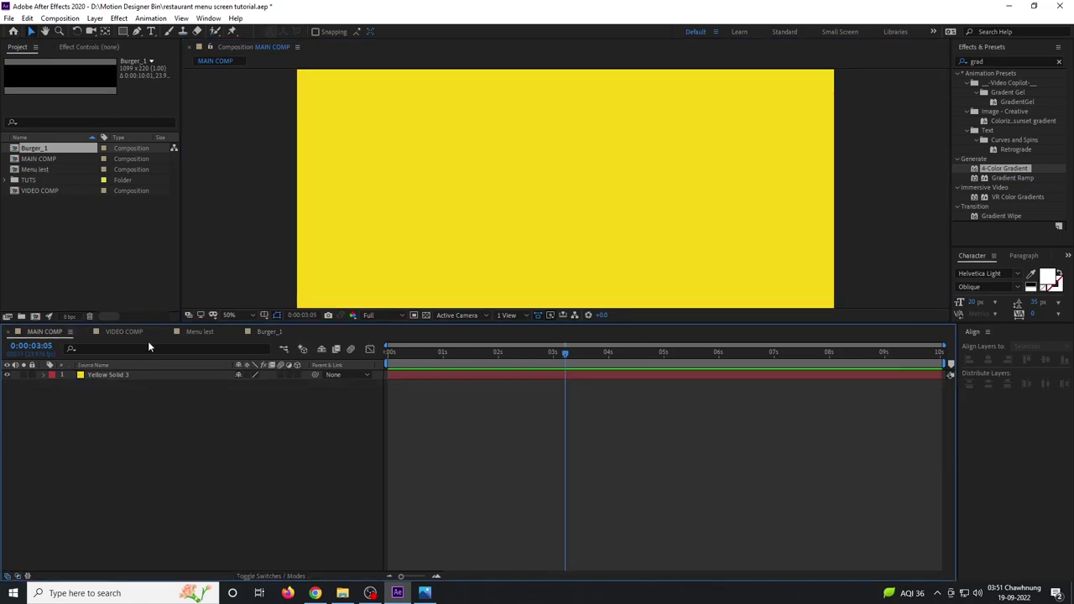
pyautogui.moveTo(280, 323); pyautogui.dragTo(282, 345)
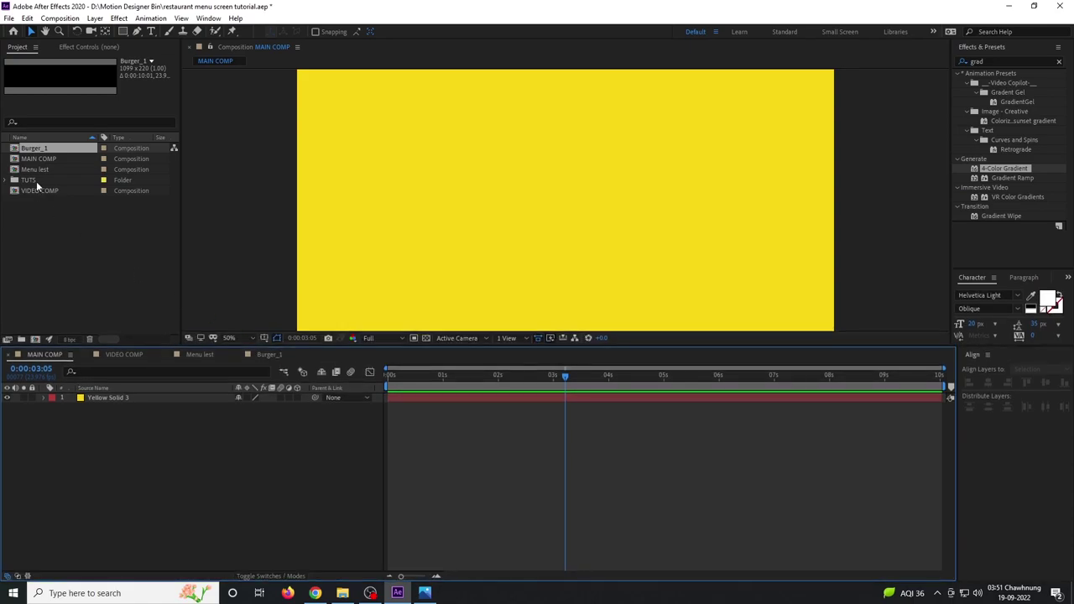
pyautogui.moveTo(44, 191); pyautogui.dragTo(136, 397)
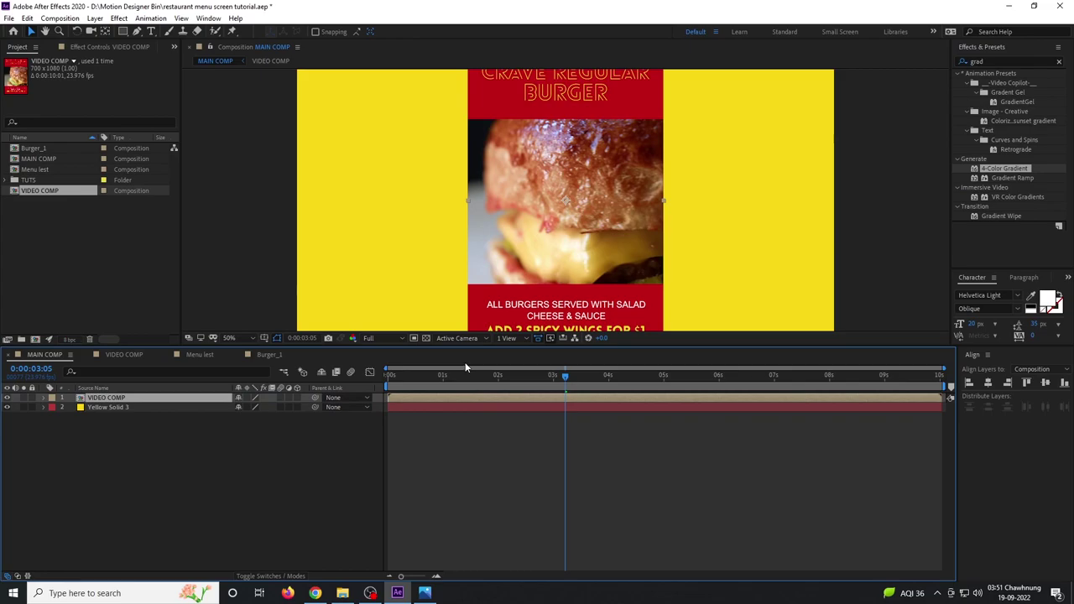
pyautogui.click(263, 337)
pyautogui.click(302, 351)
pyautogui.press(',')
pyautogui.moveTo(560, 239); pyautogui.dragTo(489, 237)
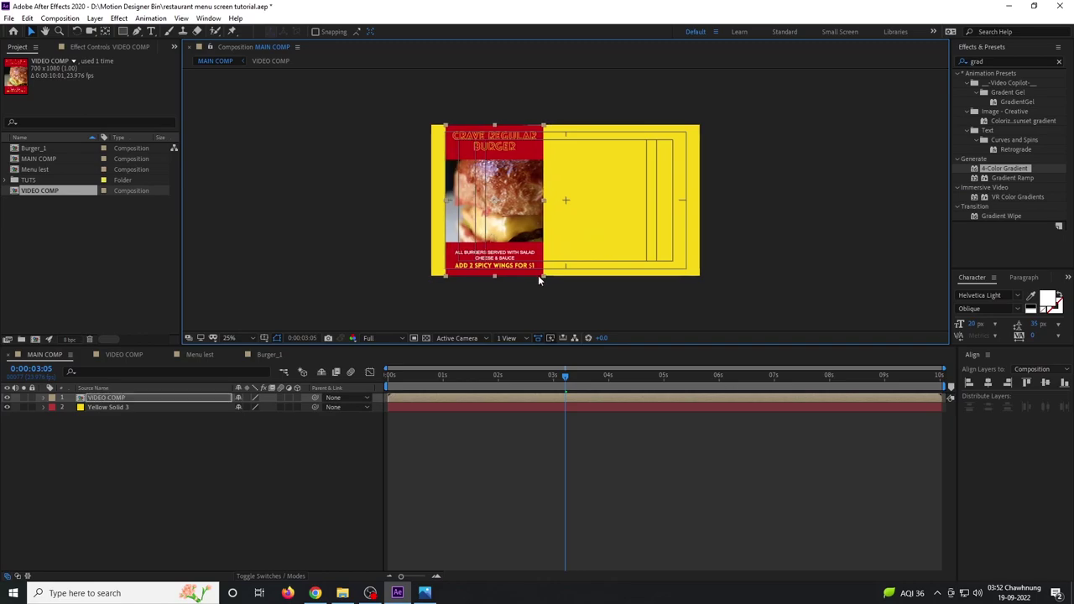
pyautogui.moveTo(543, 276); pyautogui.dragTo(535, 270)
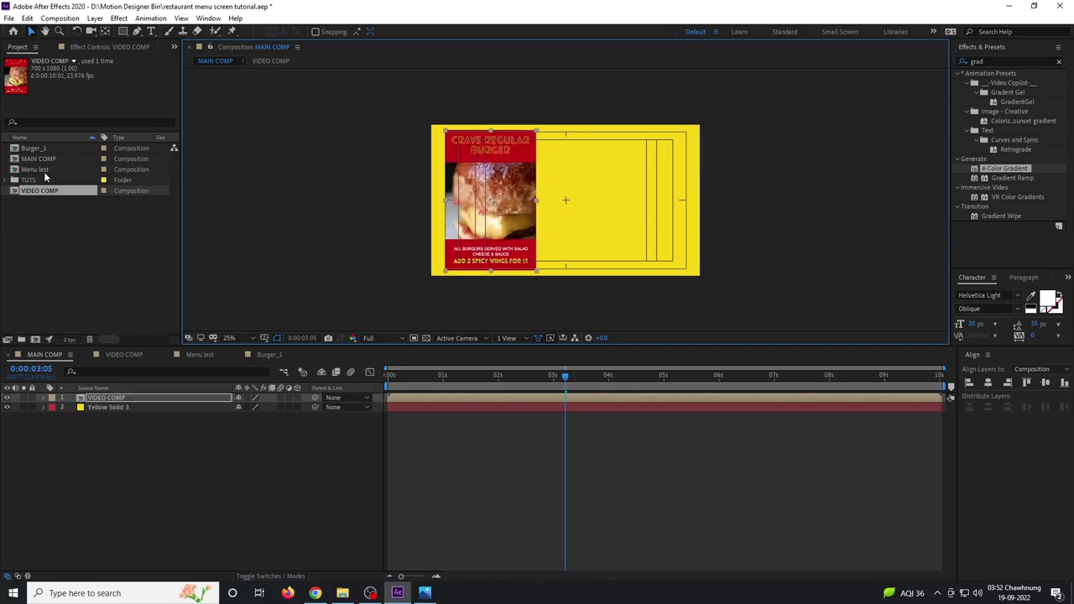
# Step: Add the Menu lest composition beneath VIDEO COMP in MAIN COMP and position it beside the burger video on the right
pyautogui.click(42, 169)
pyautogui.moveTo(44, 173); pyautogui.dragTo(201, 391)
pyautogui.moveTo(598, 242); pyautogui.dragTo(646, 245)
pyautogui.moveTo(109, 398); pyautogui.dragTo(165, 408)
pyautogui.moveTo(651, 249); pyautogui.dragTo(648, 257)
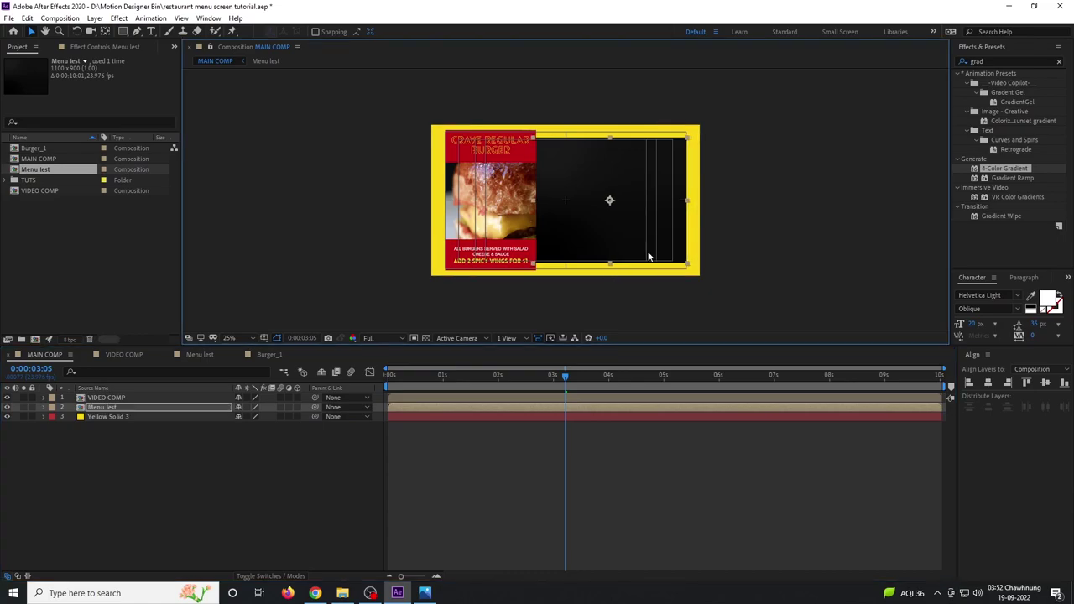
# Step: Keyframe VIDEO COMP's Position from 424.0, -520.0 above the frame at 0 seconds to its current place at 1 second, with Easy Ease
pyautogui.click(308, 447)
pyautogui.click(110, 397)
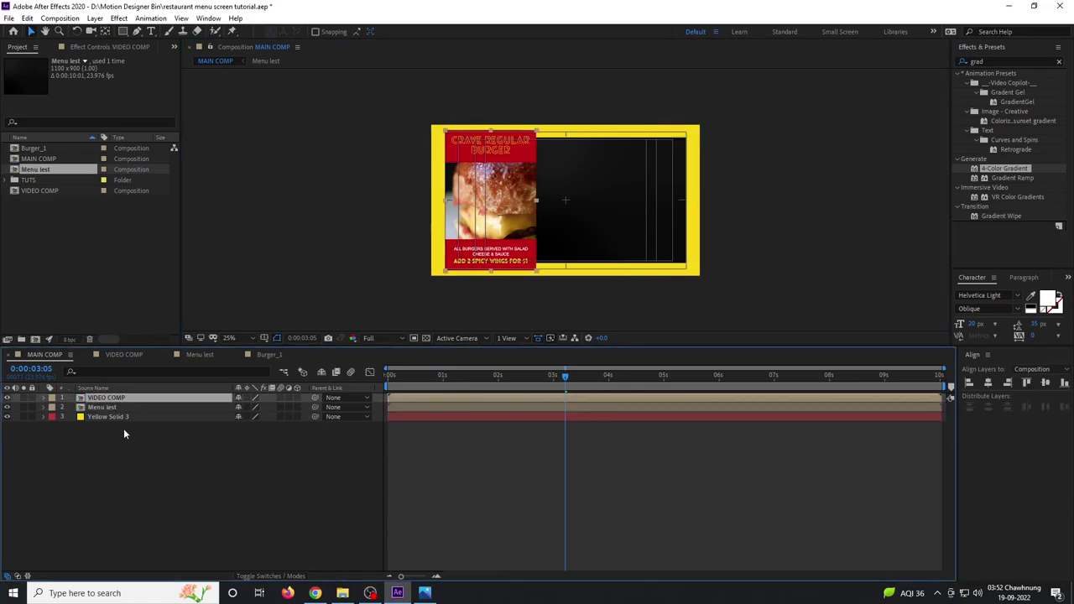
pyautogui.press('p')
pyautogui.moveTo(449, 375); pyautogui.dragTo(44, 390)
pyautogui.click(72, 407)
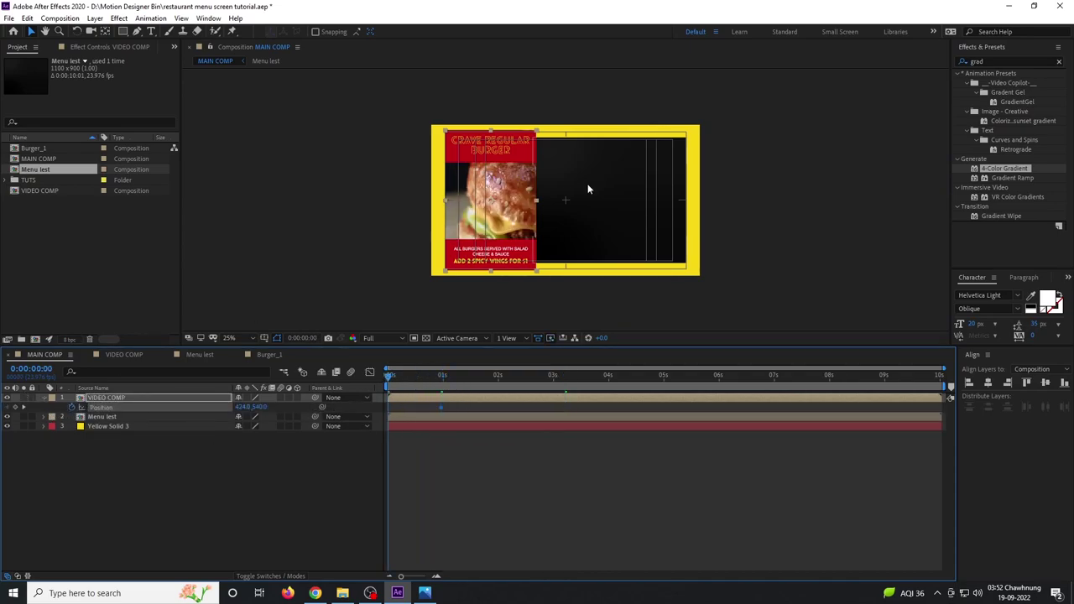
pyautogui.moveTo(512, 244); pyautogui.dragTo(513, 96)
pyautogui.moveTo(462, 405); pyautogui.dragTo(375, 422)
# Step: Lengthen the ease into VIDEO COMP's last Position keyframe in the Graph Editor and preview the slide-in
pyautogui.click(370, 372)
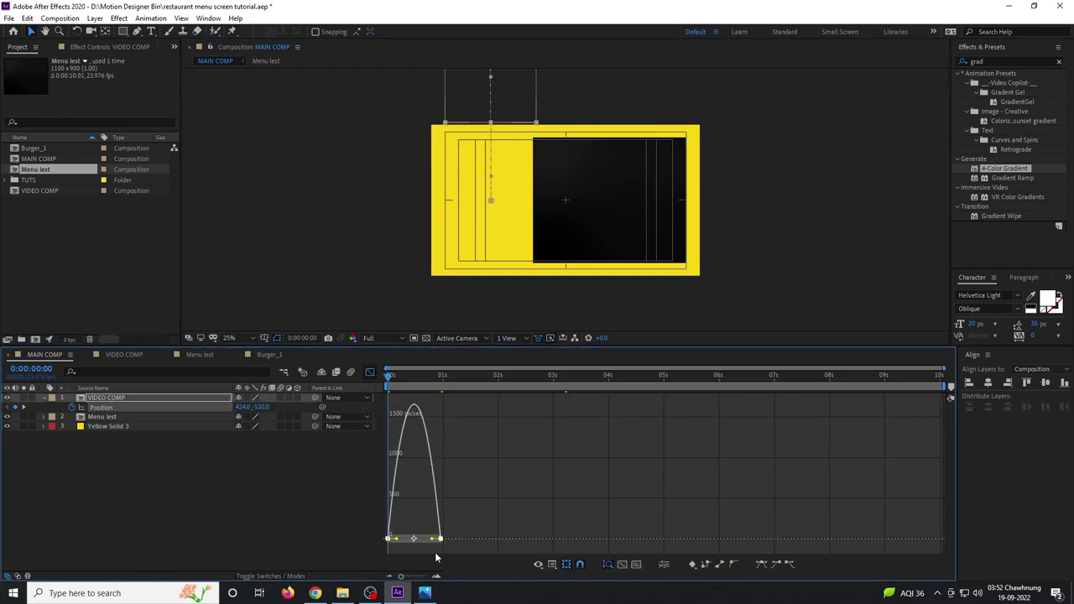
pyautogui.moveTo(433, 541); pyautogui.dragTo(394, 538)
pyautogui.click(370, 372)
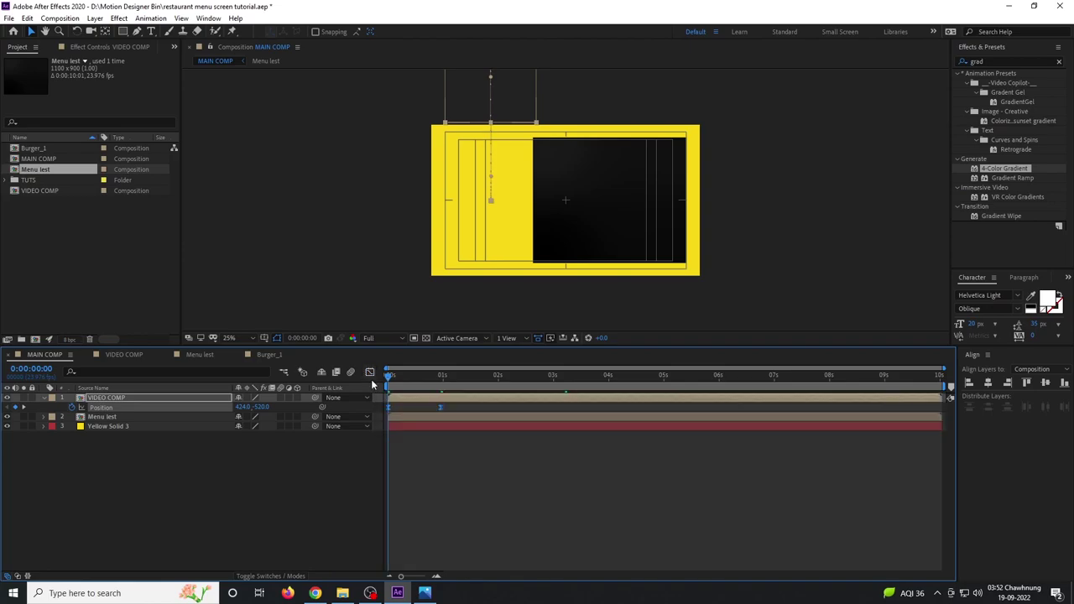
pyautogui.press('space')
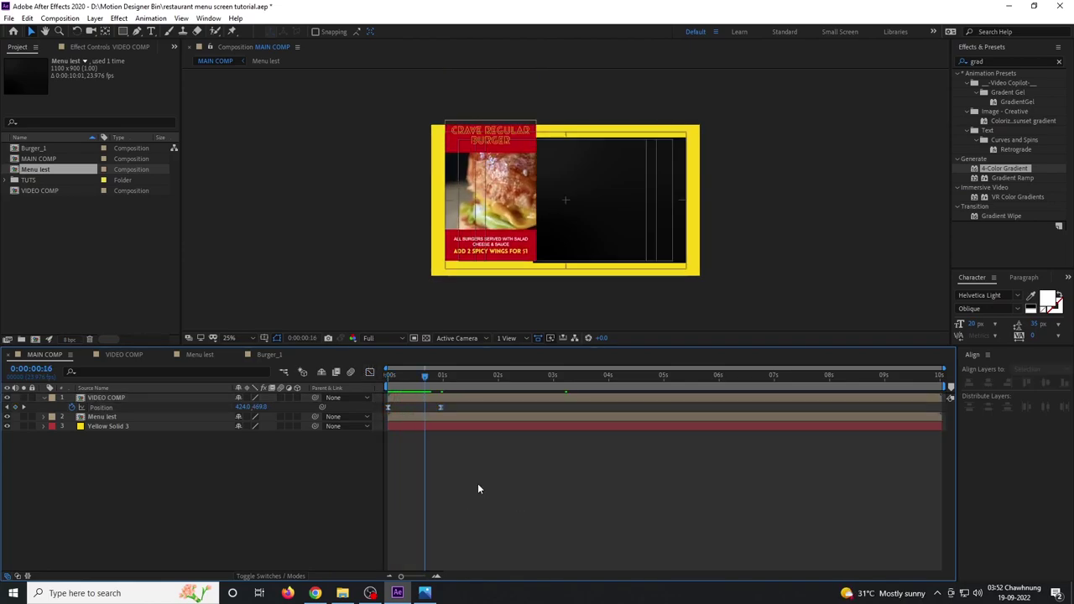
# Step: Enable motion blur for the VIDEO COMP layer and the composition, and replay the slide-in from the start
pyautogui.click(347, 372)
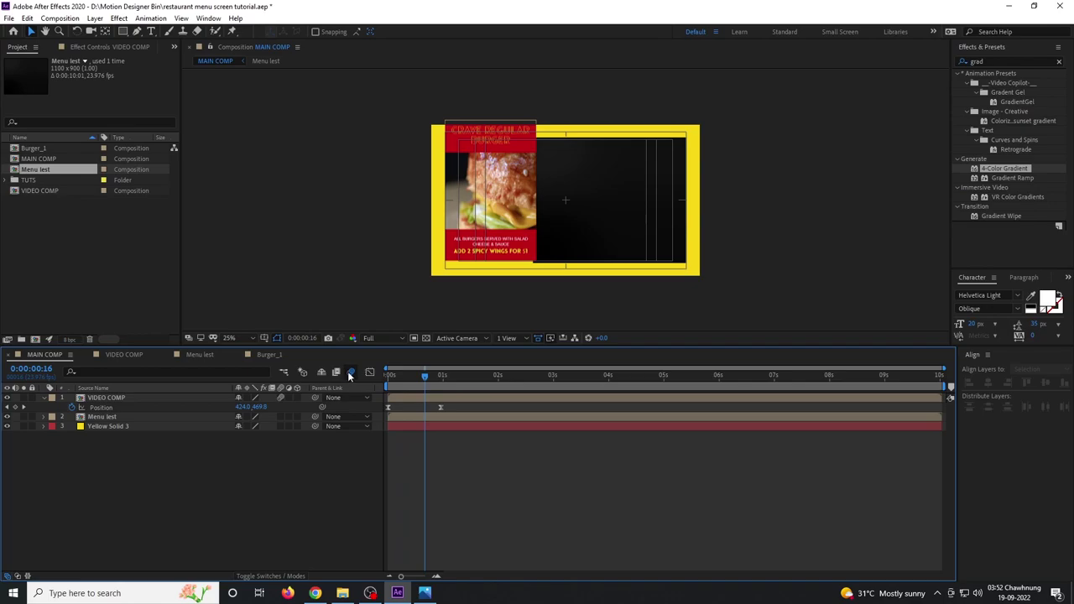
pyautogui.moveTo(429, 377); pyautogui.dragTo(384, 401)
pyautogui.press('space')
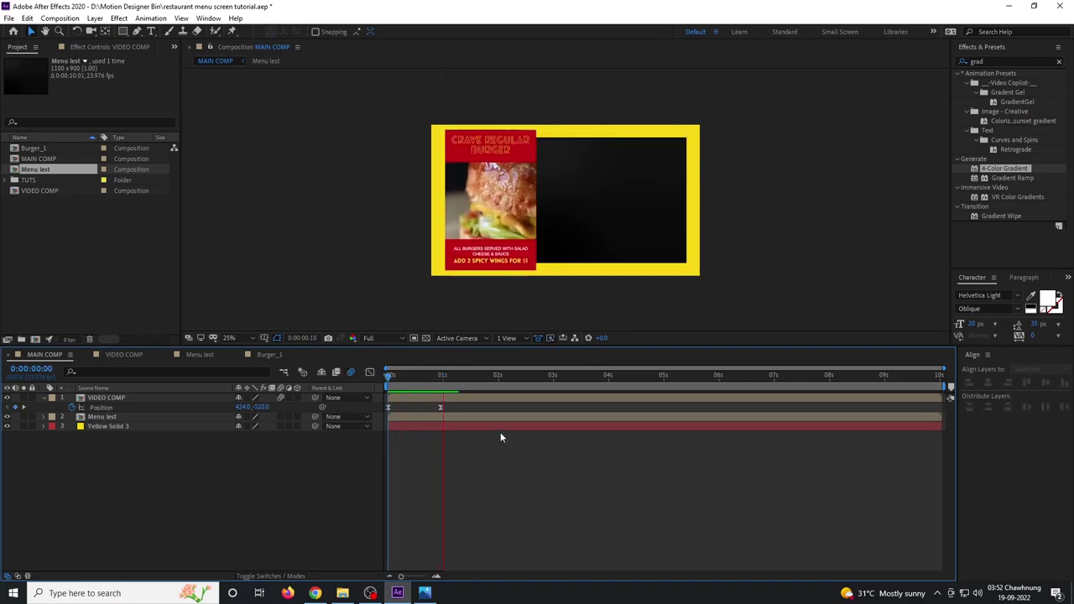
# Step: In the Menu lest composition, keyframe BG's Position from -596.0, 450.0 outside the frame at 1 second to 550.0, 450.0 at about 2 seconds
pyautogui.click(102, 418)
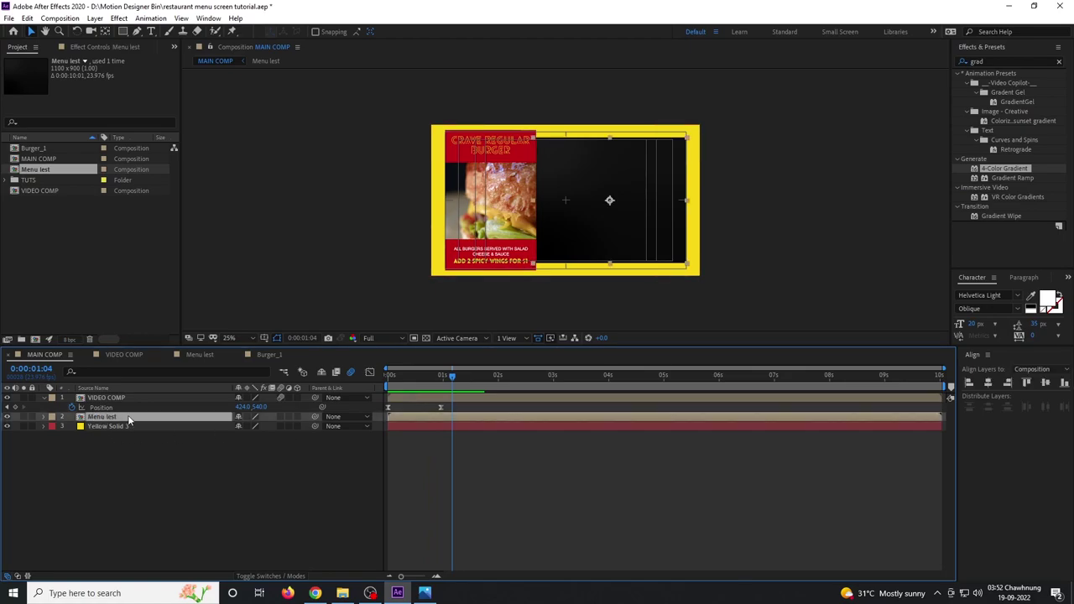
pyautogui.doubleClick(128, 418)
pyautogui.moveTo(415, 389); pyautogui.dragTo(444, 419)
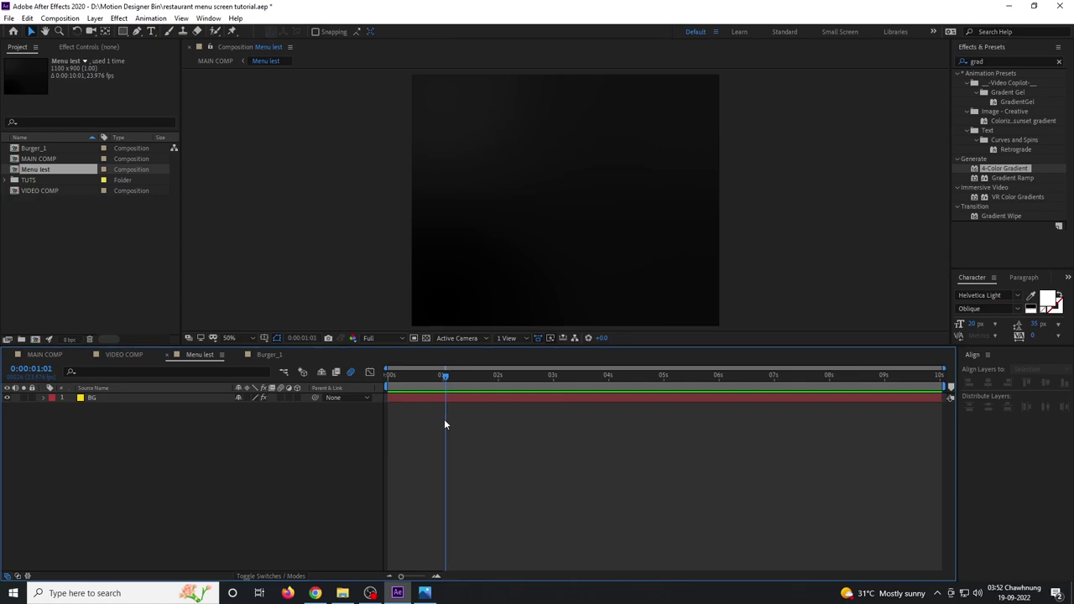
pyautogui.click(145, 397)
pyautogui.press('p')
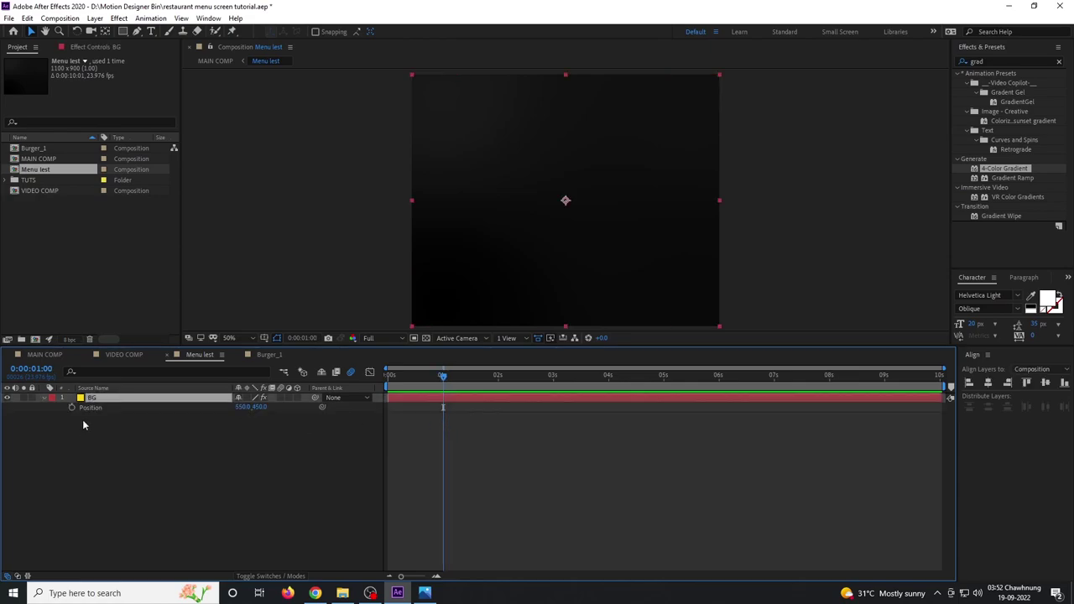
pyautogui.click(72, 408)
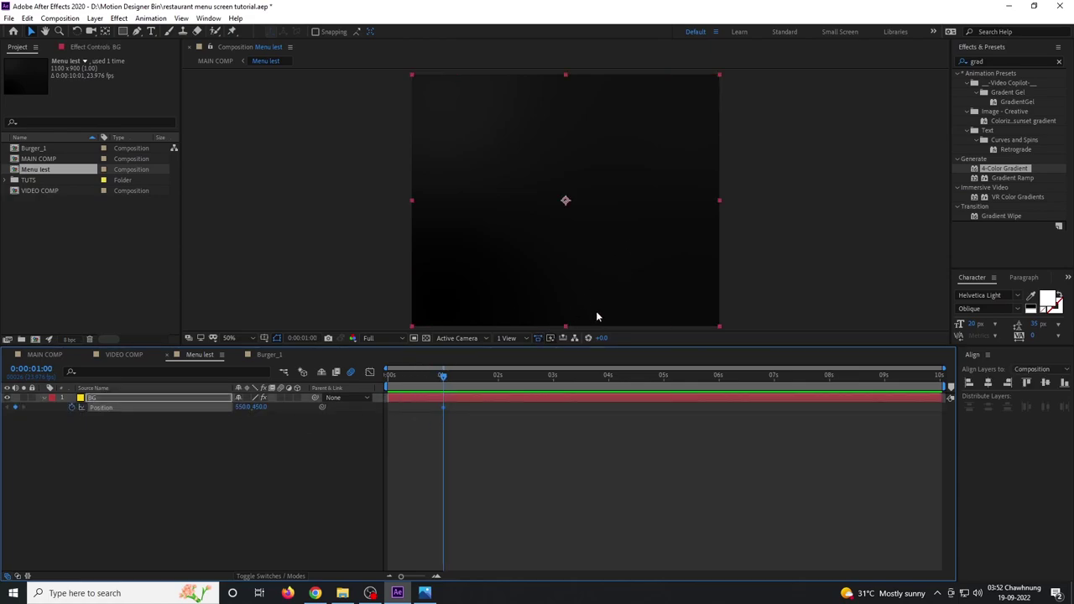
pyautogui.moveTo(443, 391); pyautogui.dragTo(501, 391)
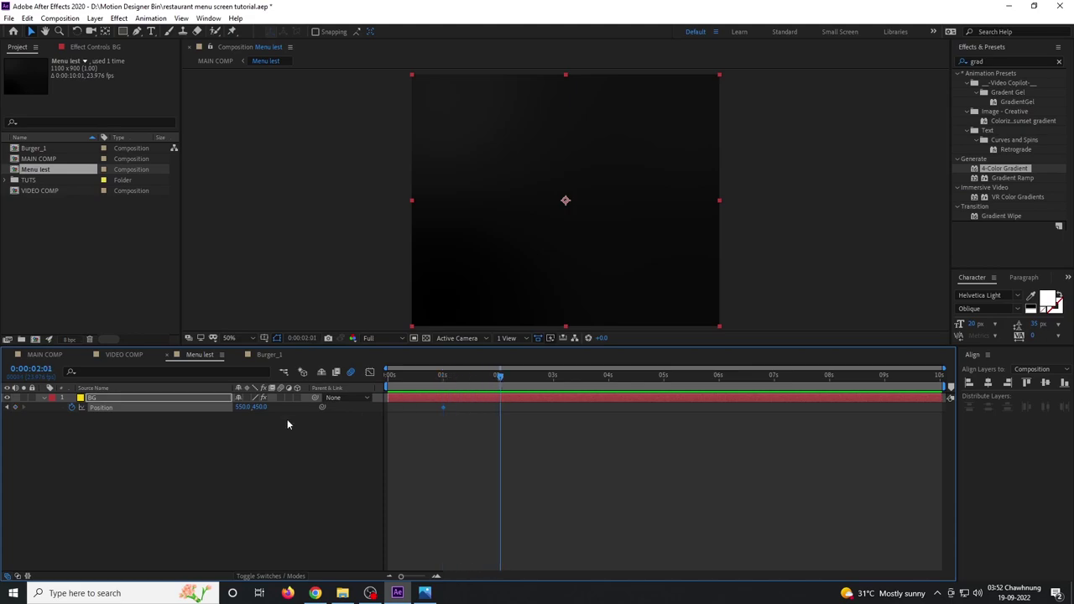
pyautogui.click(443, 378)
pyautogui.moveTo(637, 266)
pyautogui.mouseDown()
pyautogui.moveTo(369, 265)
pyautogui.moveTo(319, 282)
pyautogui.mouseUp()
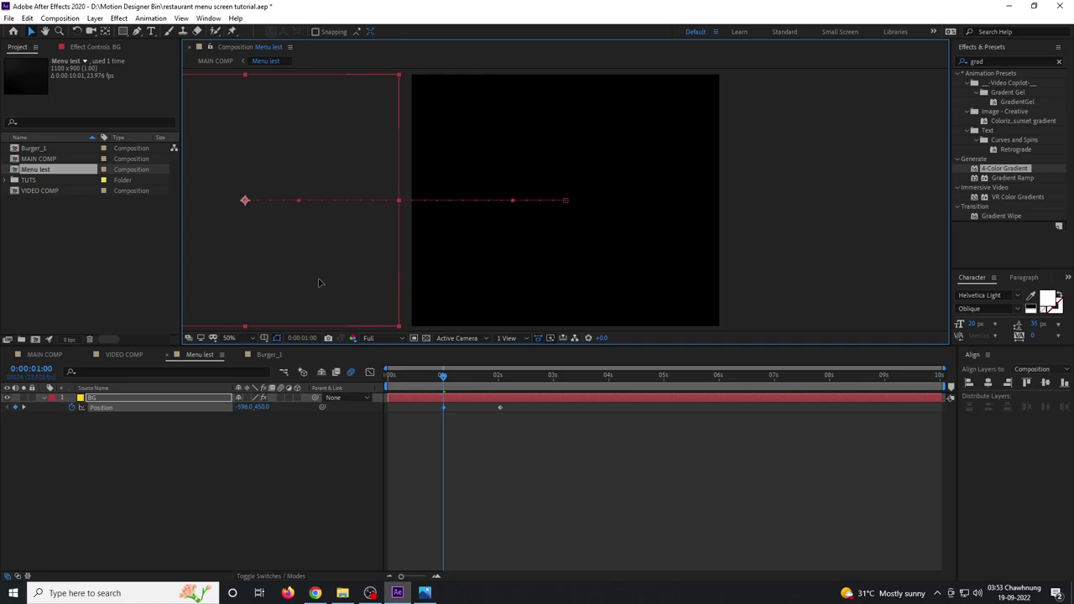
# Step: Apply Easy Ease to BG's Position keyframes, lengthen the ease into the last one in the Graph Editor, and preview the slide-in
pyautogui.click(549, 473)
pyautogui.press('space')
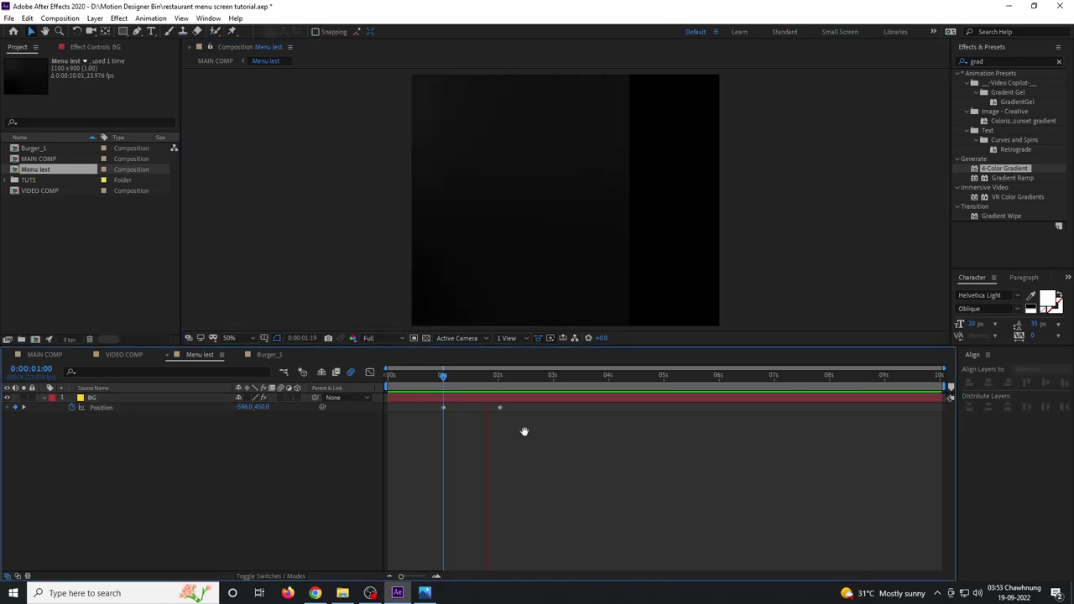
pyautogui.moveTo(523, 404); pyautogui.dragTo(409, 426)
pyautogui.press('F9')
pyautogui.hotkey('shift', 'F3')
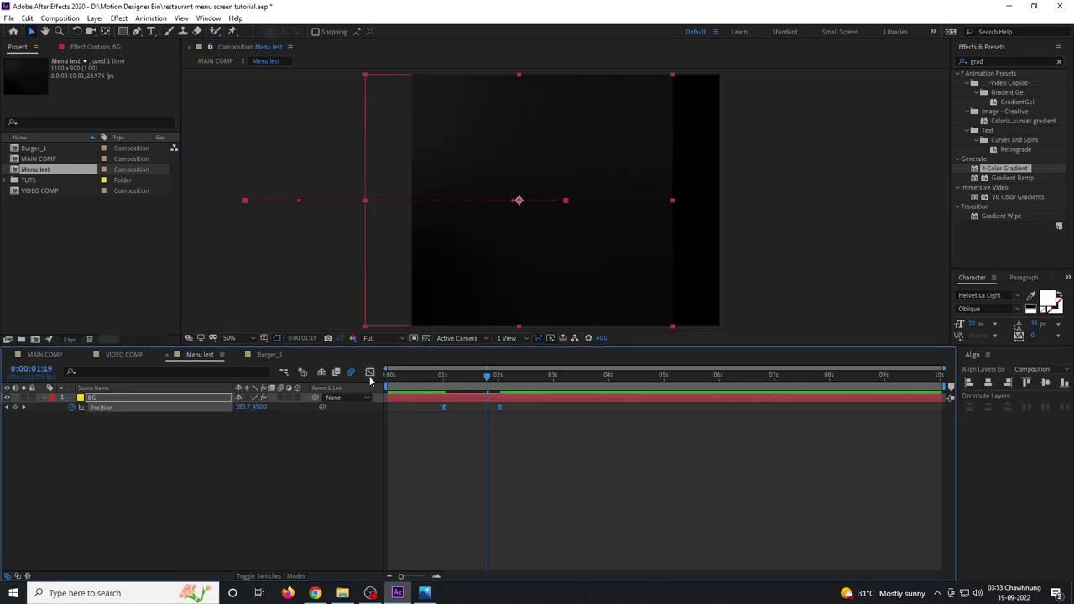
pyautogui.moveTo(491, 539); pyautogui.dragTo(478, 539)
pyautogui.click(433, 382)
pyautogui.press('space')
pyautogui.press('space')
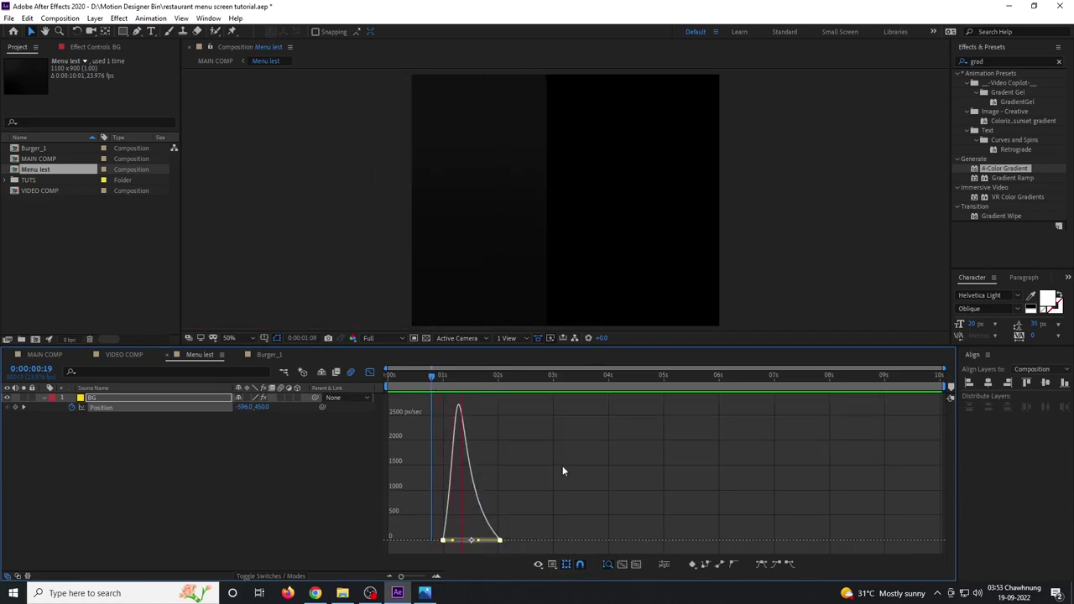
pyautogui.hotkey('shift', 'F3')
# Step: Add the Burger_1 composition above BG in Menu list, start it just before 2 seconds, and preview its animation
pyautogui.moveTo(48, 151); pyautogui.dragTo(177, 403)
pyautogui.moveTo(421, 400); pyautogui.dragTo(505, 400)
pyautogui.click(424, 375)
pyautogui.moveTo(429, 398); pyautogui.dragTo(508, 400)
pyautogui.press('space')
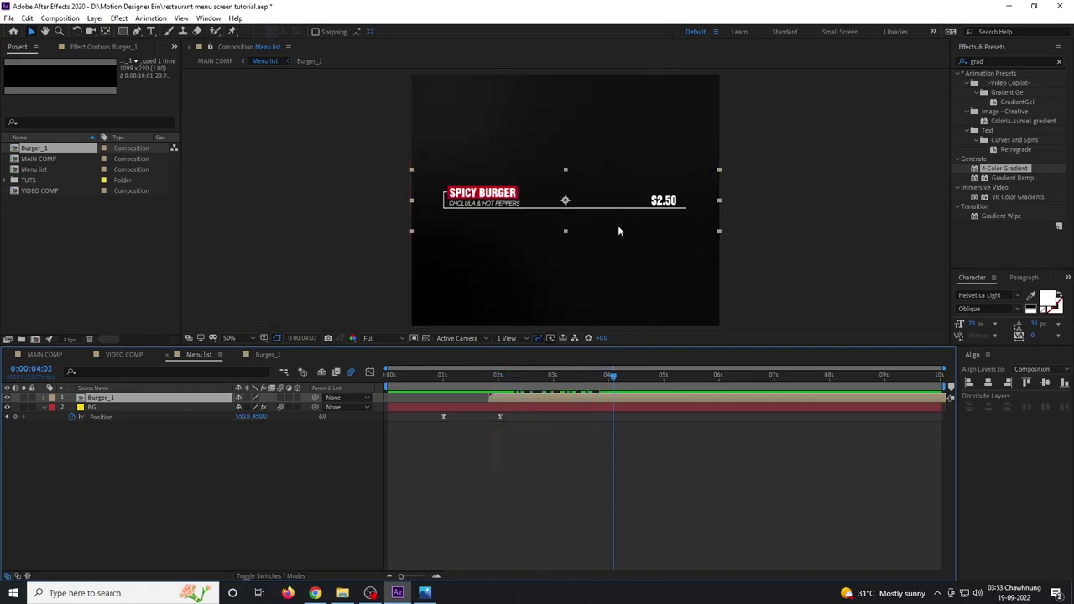
# Step: Move the Burger_1 entry to the upper edge of the Menu list frame and show the Title/Action Safe guides
pyautogui.moveTo(607, 206); pyautogui.dragTo(599, 112)
pyautogui.click(265, 337)
pyautogui.click(289, 346)
pyautogui.moveTo(614, 406)
pyautogui.mouseDown()
pyautogui.moveTo(568, 407)
pyautogui.moveTo(607, 406)
pyautogui.mouseUp()
# Step: Try to make a second entry by duplicating the Burger_1 layer and changing "spicy" to "cheese" in its title text
pyautogui.click(124, 488)
pyautogui.click(101, 399)
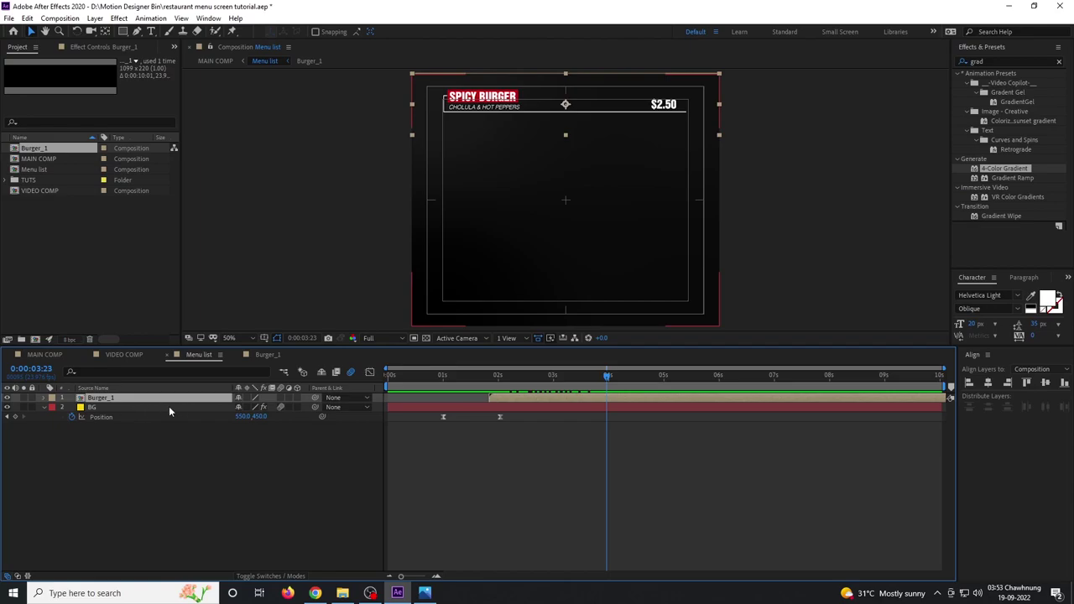
pyautogui.click(146, 399)
pyautogui.hotkey('ctrl', 'd')
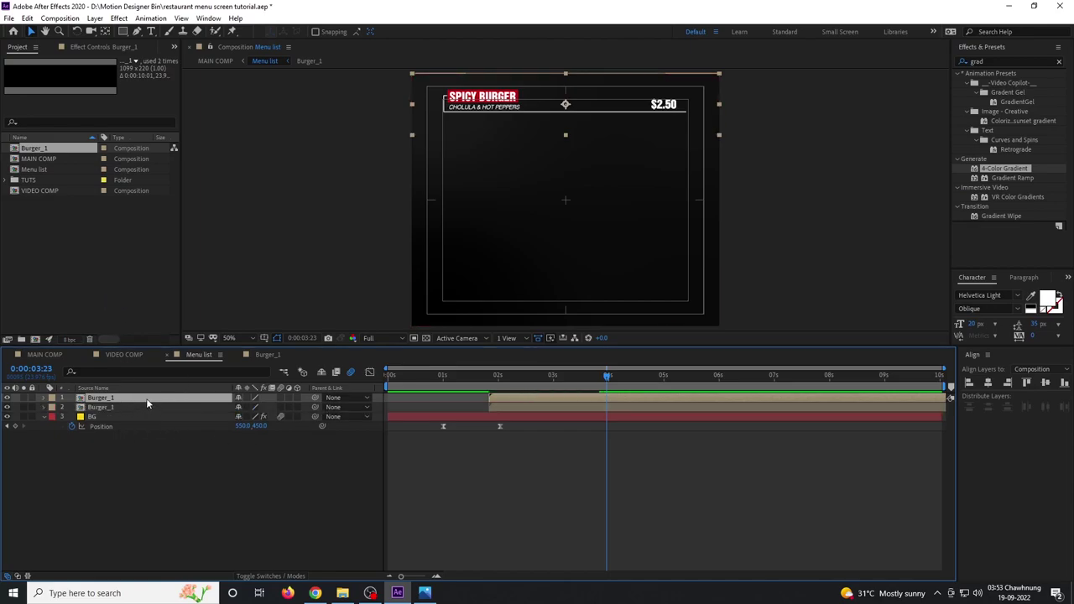
pyautogui.doubleClick(123, 398)
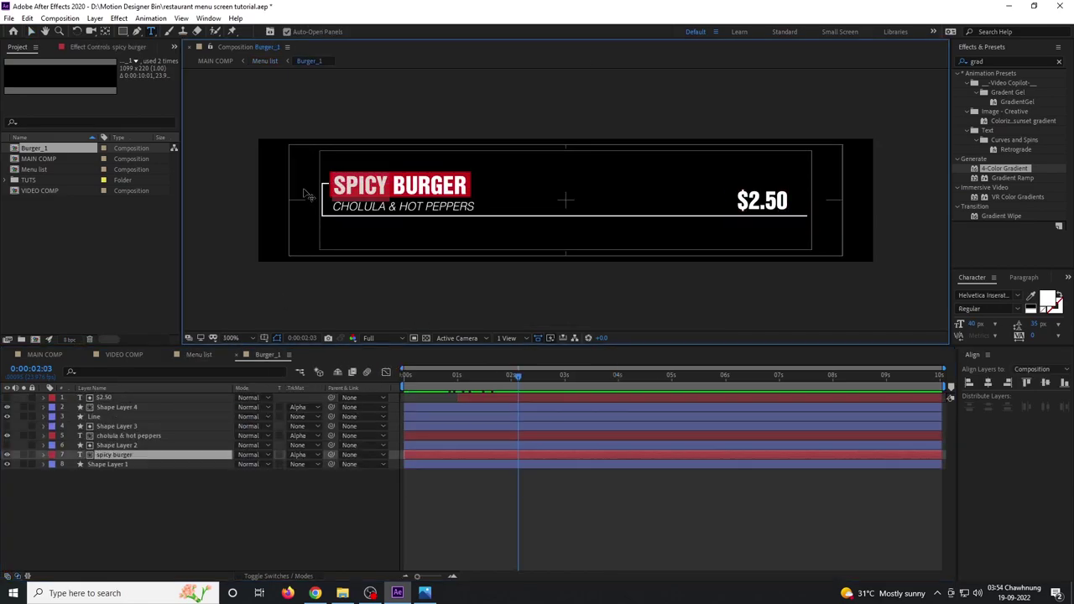
pyautogui.write('cheese')
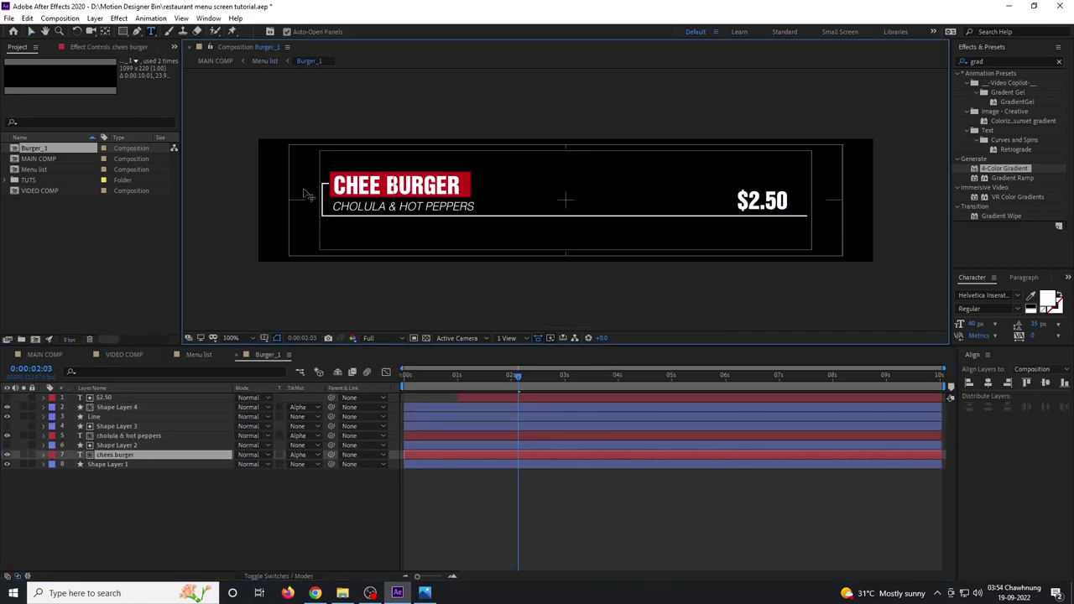
pyautogui.click(199, 355)
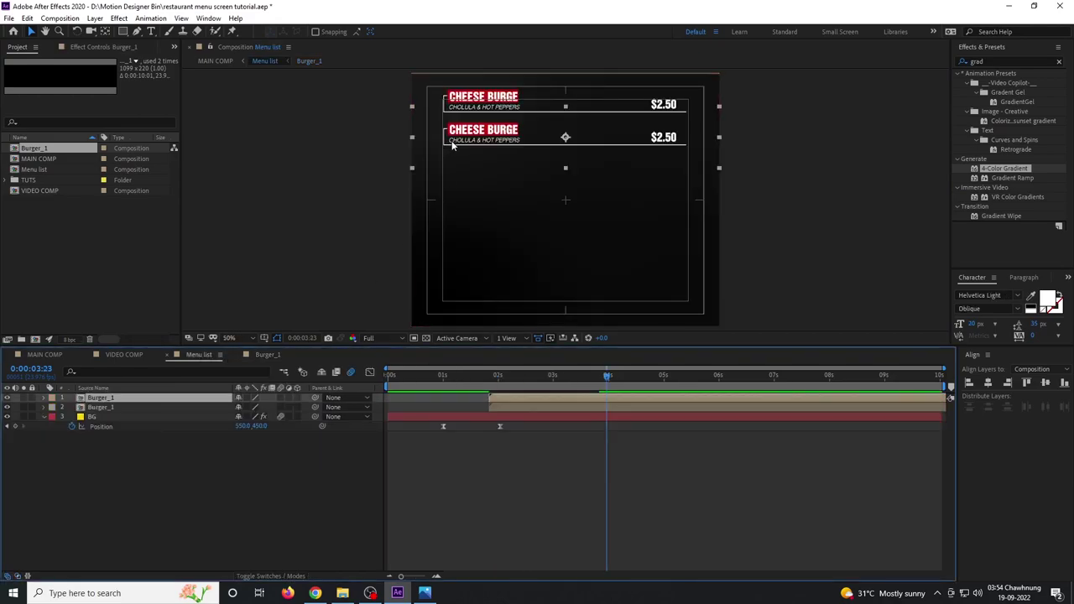
# Step: Undo the cheese burger title change and delete the duplicated Burger_1 layer from Menu list
pyautogui.hotkey('ctrl', 'z')
pyautogui.hotkey('ctrl', 'z')
pyautogui.click(124, 450)
pyautogui.click(114, 396)
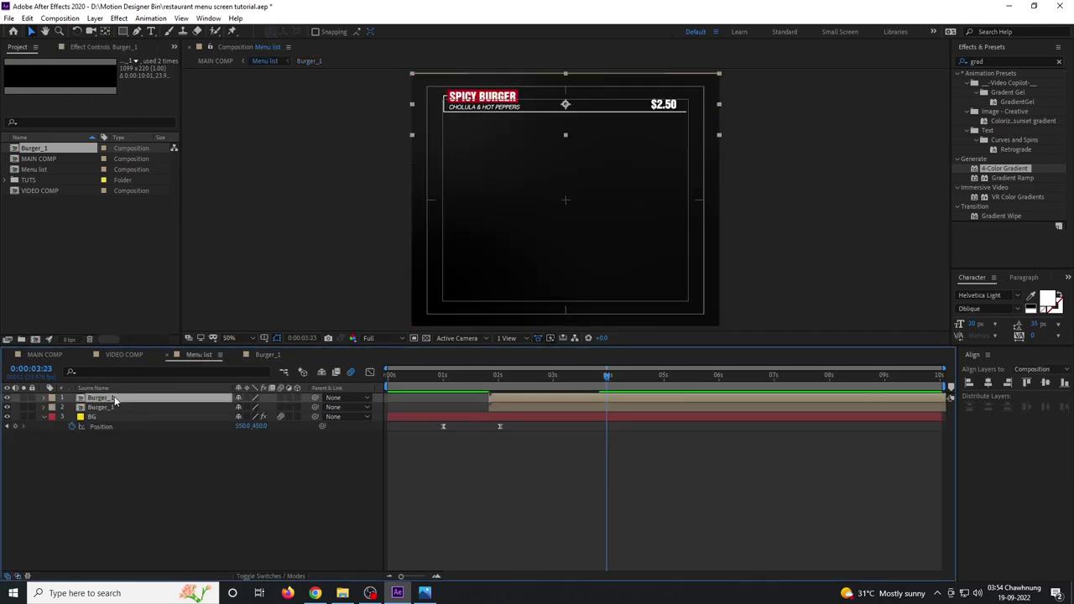
pyautogui.press('Delete')
# Step: Duplicate the Burger_1 composition in the project as Burger_2 and place it in Menu list directly beneath the Spicy Burger entry
pyautogui.click(65, 234)
pyautogui.click(52, 151)
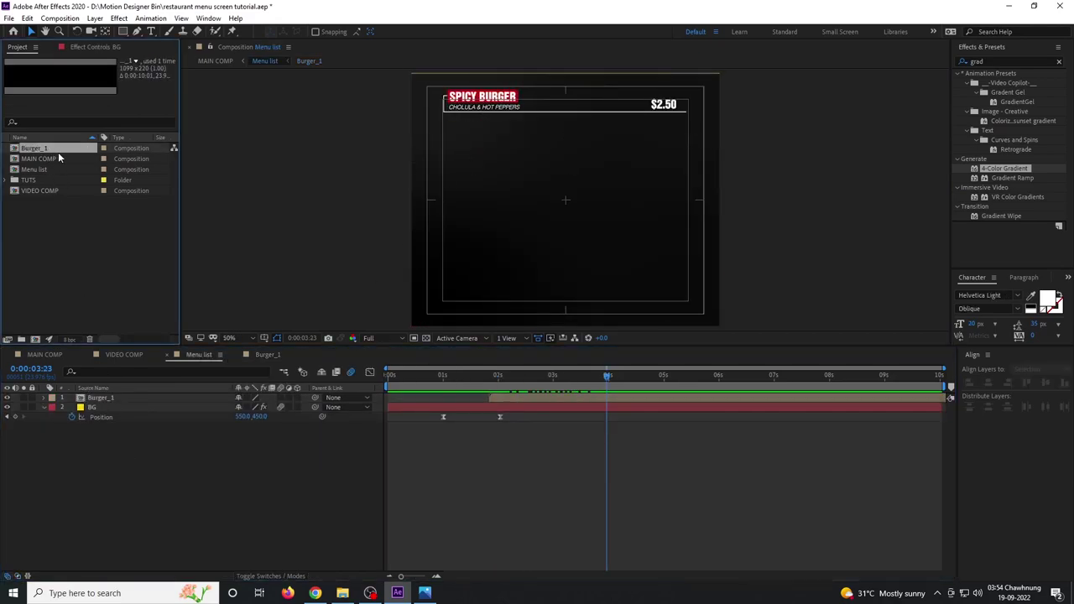
pyautogui.hotkey('ctrl', 'd')
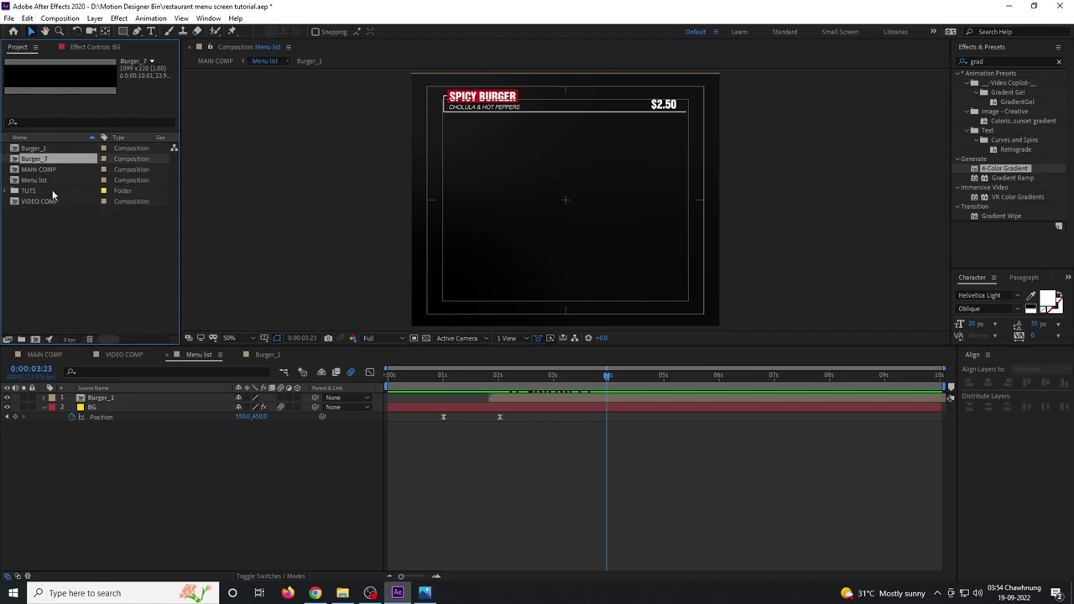
pyautogui.click(73, 263)
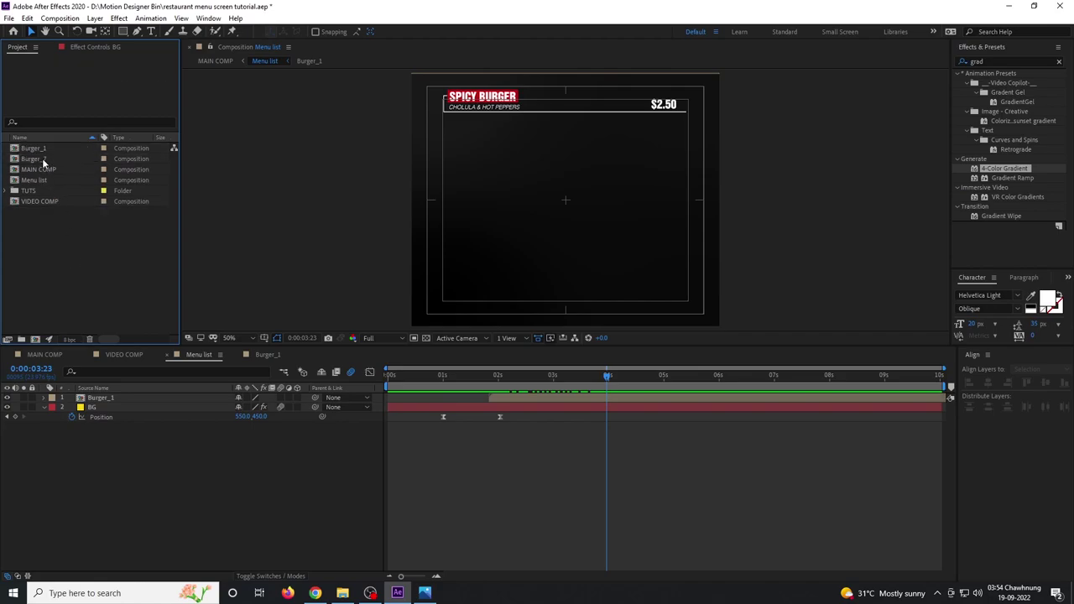
pyautogui.click(43, 159)
pyautogui.press('Return')
pyautogui.write('Burger_')
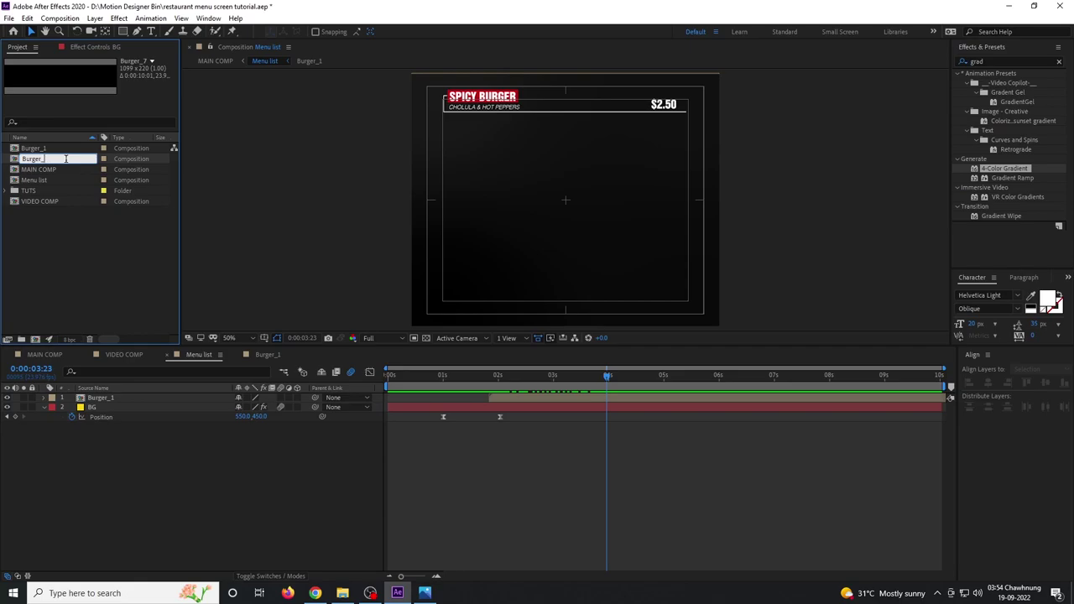
pyautogui.write('2')
pyautogui.press('Return')
pyautogui.moveTo(67, 166); pyautogui.dragTo(180, 398)
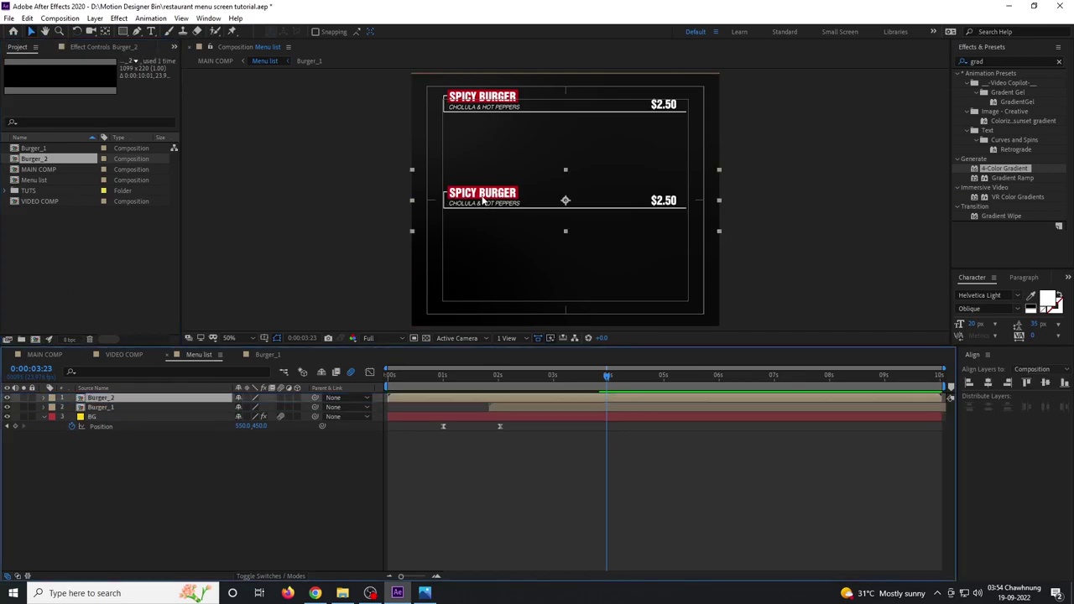
pyautogui.moveTo(485, 202); pyautogui.dragTo(483, 137)
# Step: Open Burger_2 and change its title text to "all american burger"
pyautogui.doubleClick(160, 398)
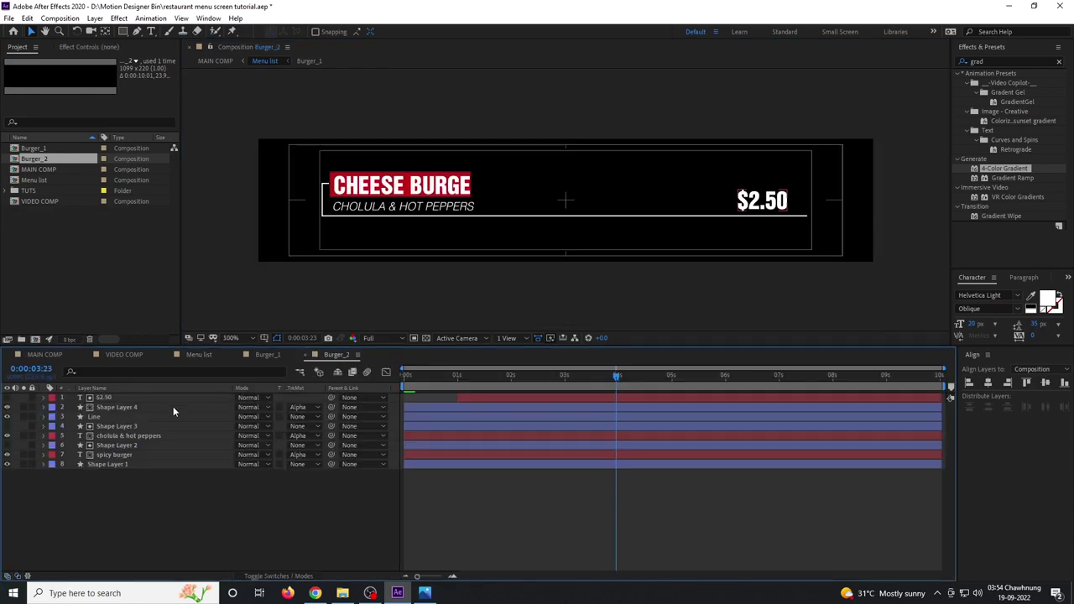
pyautogui.doubleClick(118, 454)
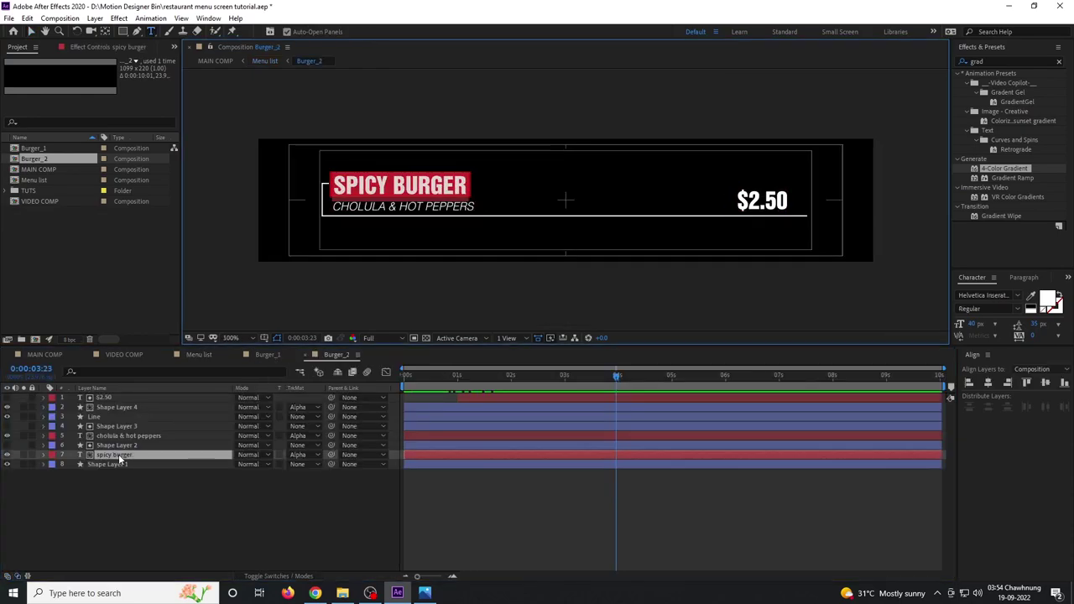
pyautogui.write('all amer')
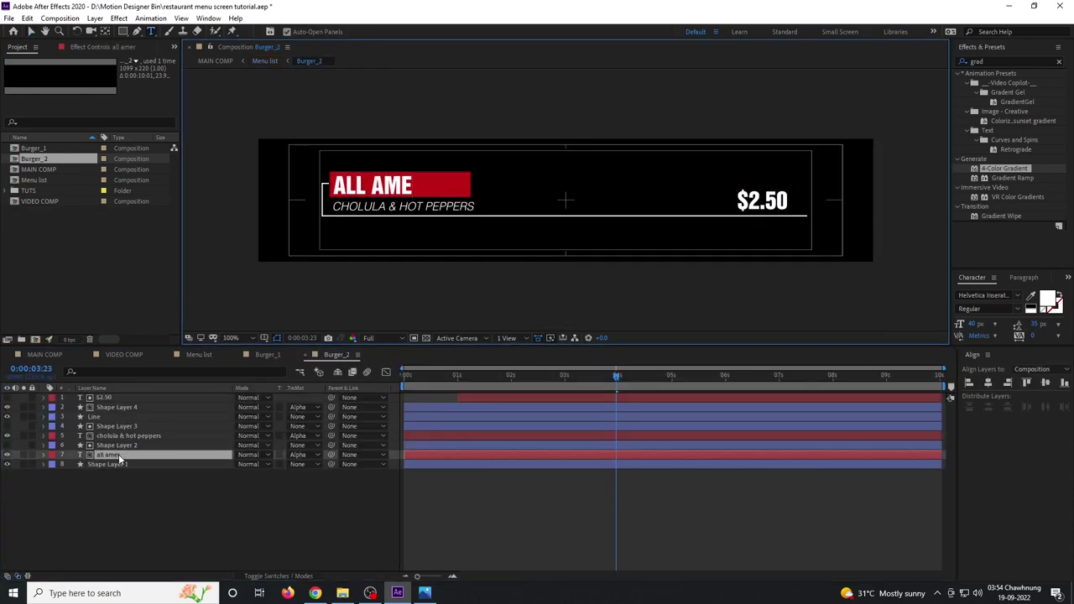
pyautogui.write('ican burger')
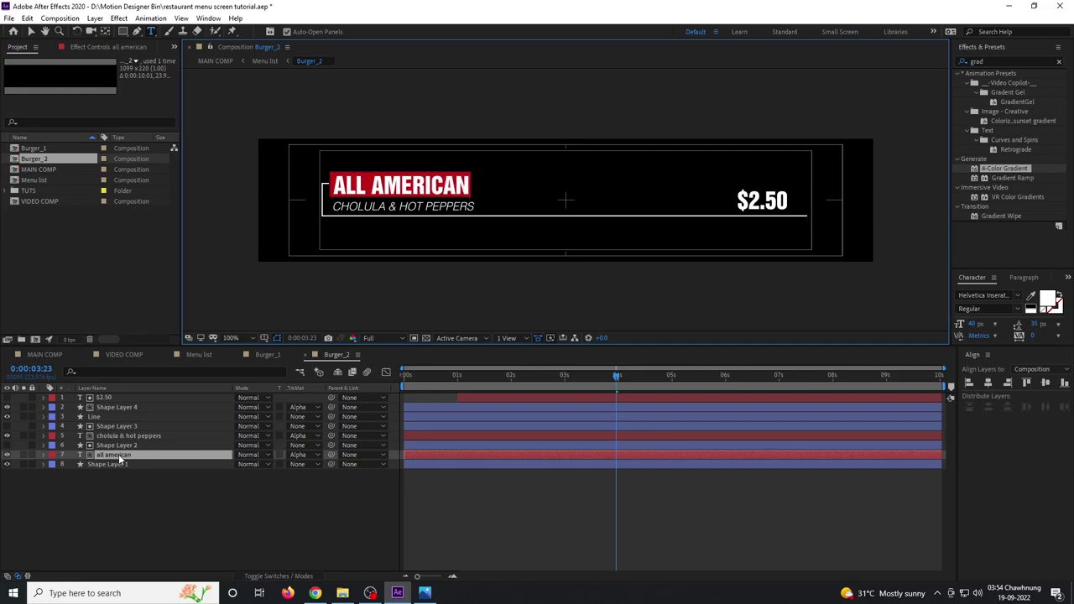
pyautogui.click(32, 31)
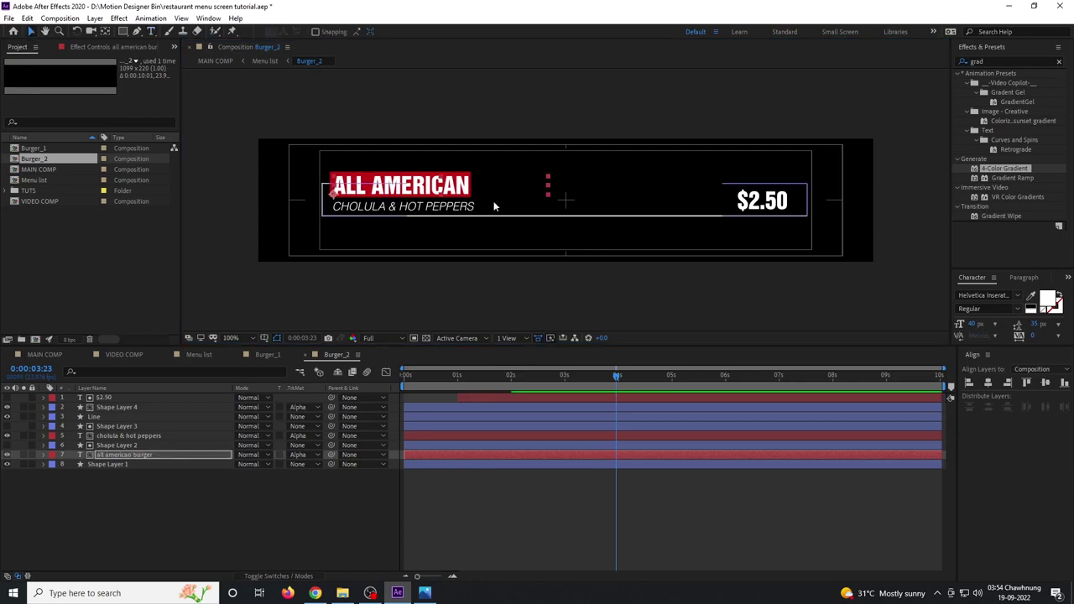
# Step: Set the 1-second Scale keyframes of Shape Layer 1 and Shape Layer 2 to 143.7, 100.0% so the red box fits the title
pyautogui.click(112, 465)
pyautogui.keyDown('ctrl'); pyautogui.click(123, 446); pyautogui.keyUp('ctrl')
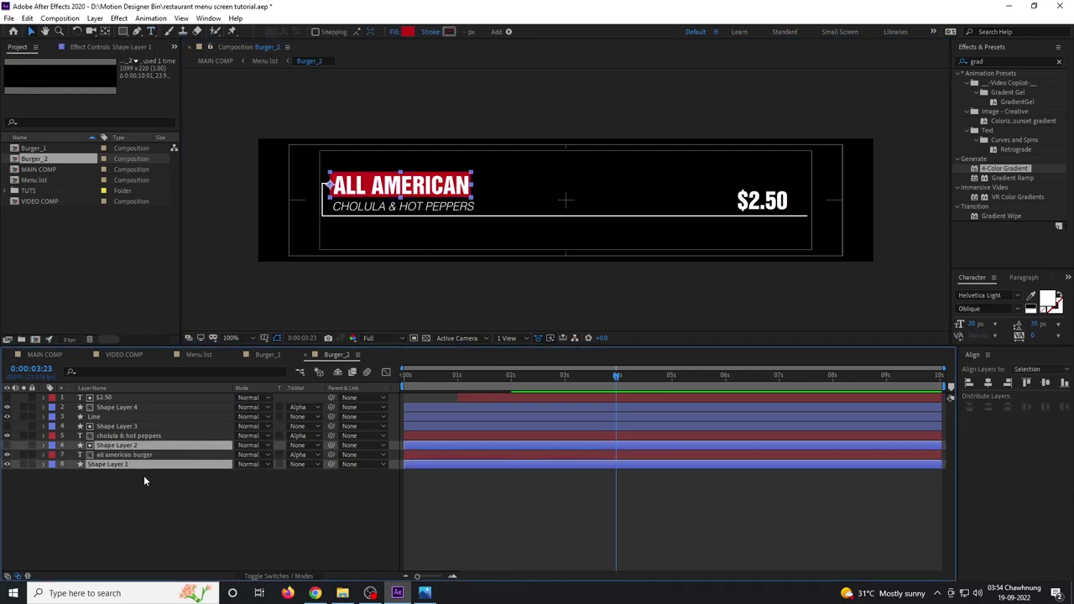
pyautogui.press('s')
pyautogui.moveTo(417, 378); pyautogui.dragTo(454, 396)
pyautogui.moveTo(252, 454); pyautogui.dragTo(284, 454)
pyautogui.click(198, 521)
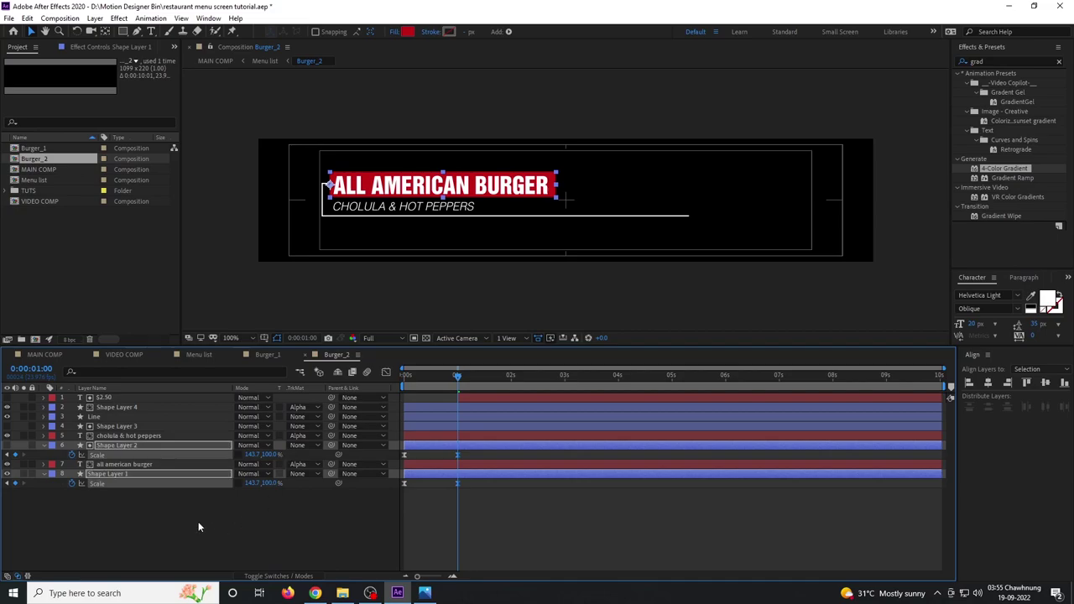
# Step: Replace the description text beneath the Burger_2 title with "potato salad & cheese"
pyautogui.click(122, 435)
pyautogui.doubleClick(123, 435)
pyautogui.write('p')
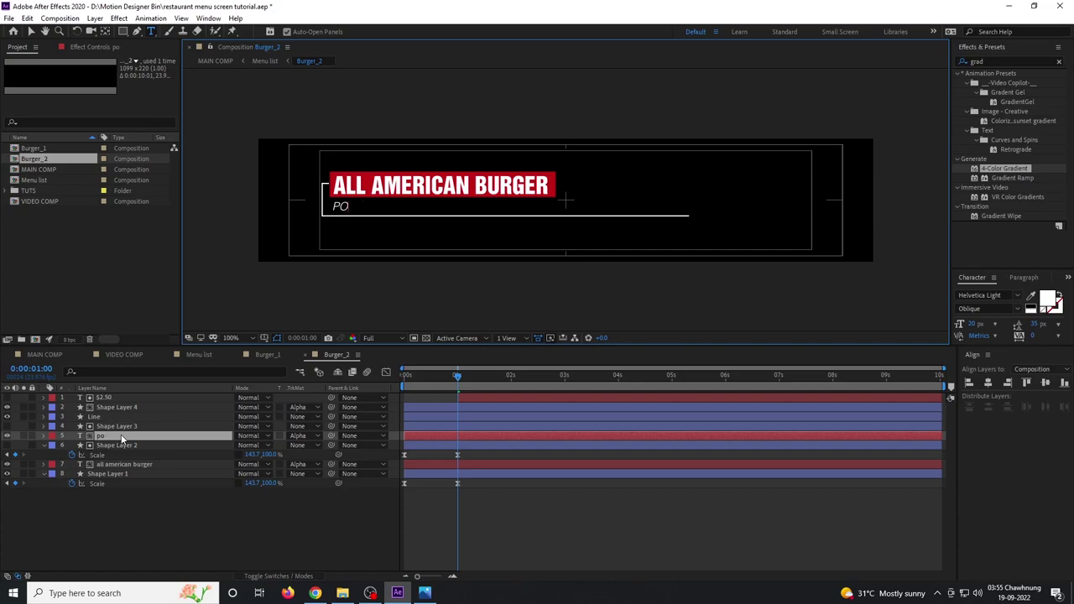
pyautogui.write('otato')
pyautogui.write('salad & cheese')
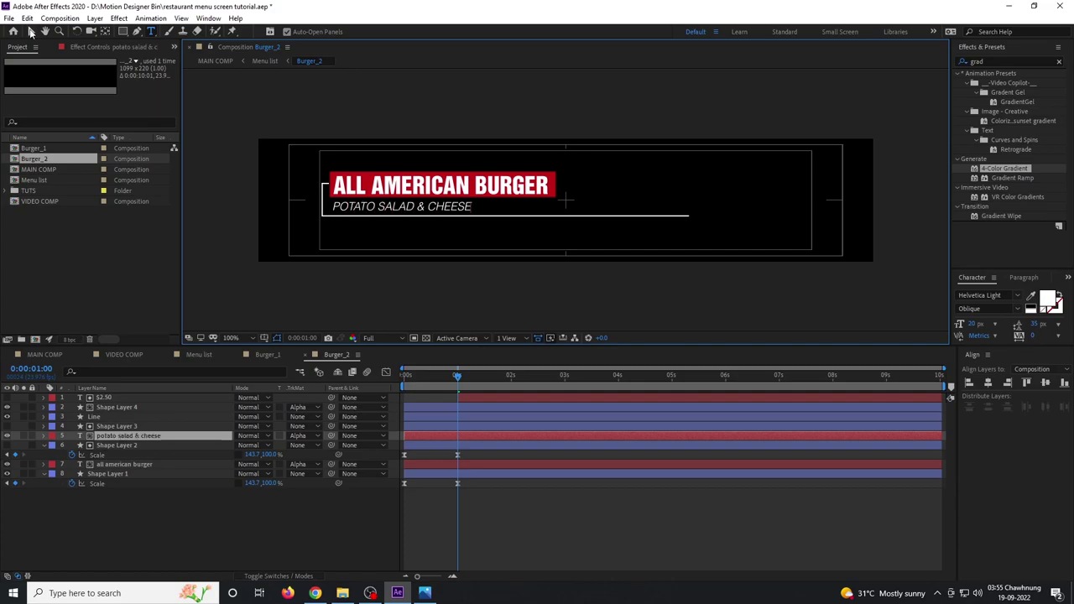
pyautogui.press('KP_Enter')
# Step: Change the Burger_2 price to $3.50 and inspect both menu entries enlarged in MAIN COMP
pyautogui.moveTo(457, 377); pyautogui.dragTo(617, 424)
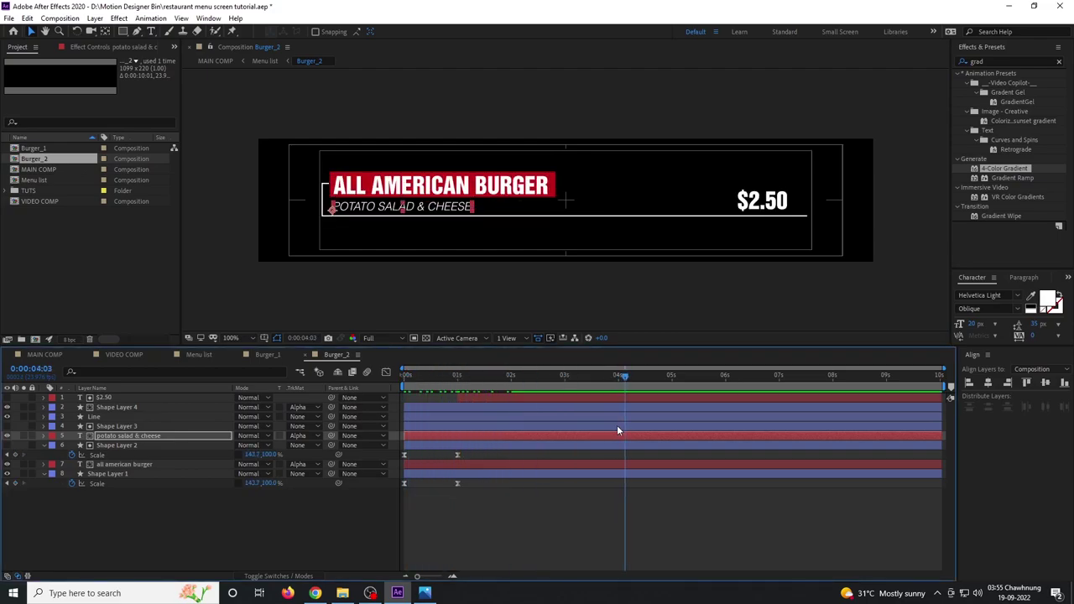
pyautogui.click(155, 512)
pyautogui.doubleClick(111, 396)
pyautogui.click(761, 205)
pyautogui.press('BackSpace')
pyautogui.write('3')
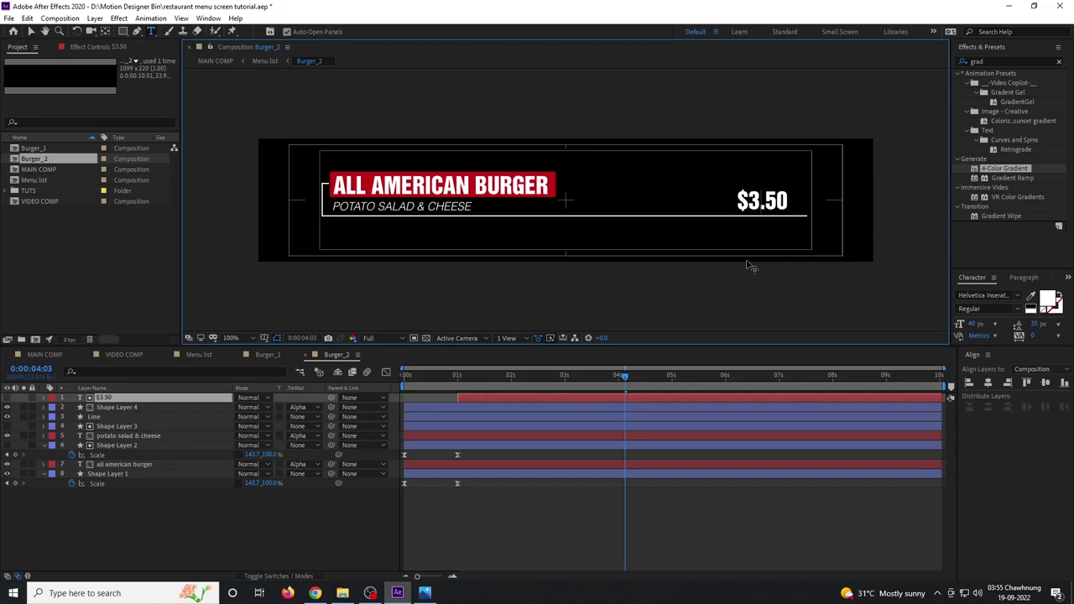
pyautogui.click(31, 31)
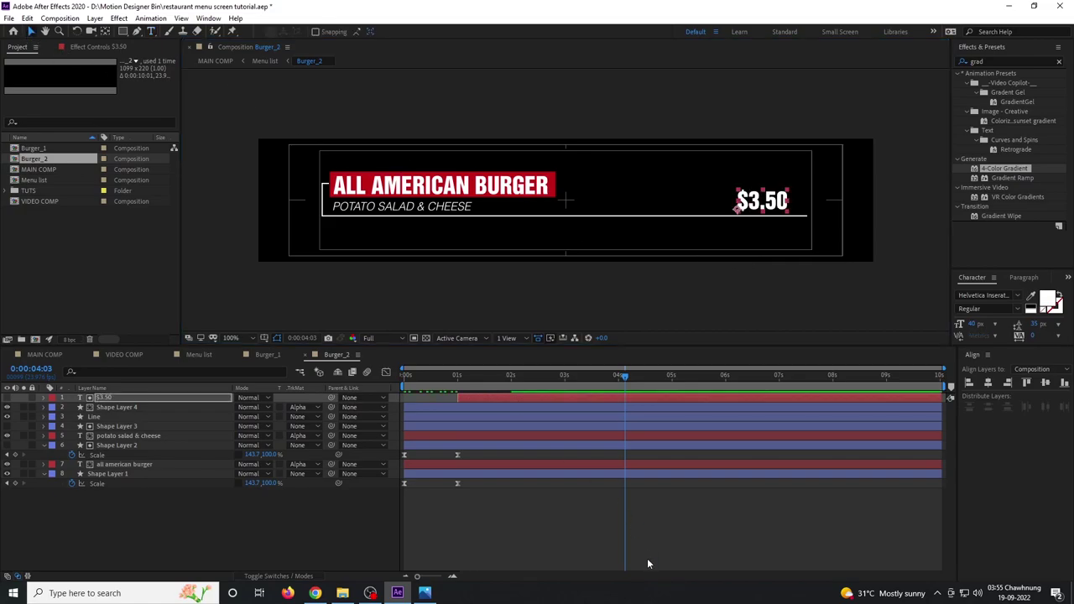
pyautogui.click(638, 529)
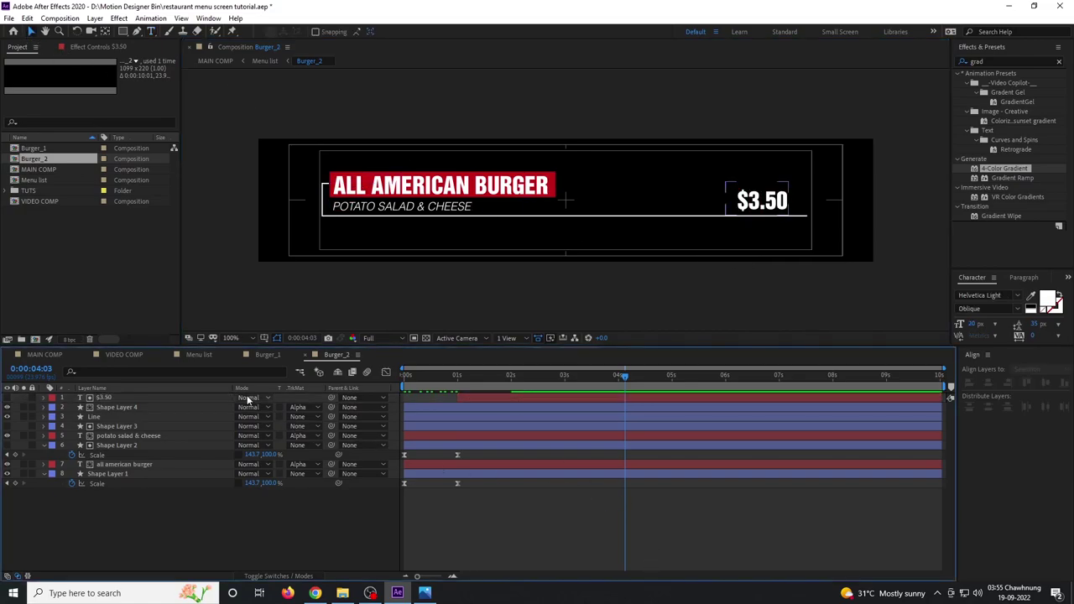
pyautogui.click(48, 354)
pyautogui.press('.')
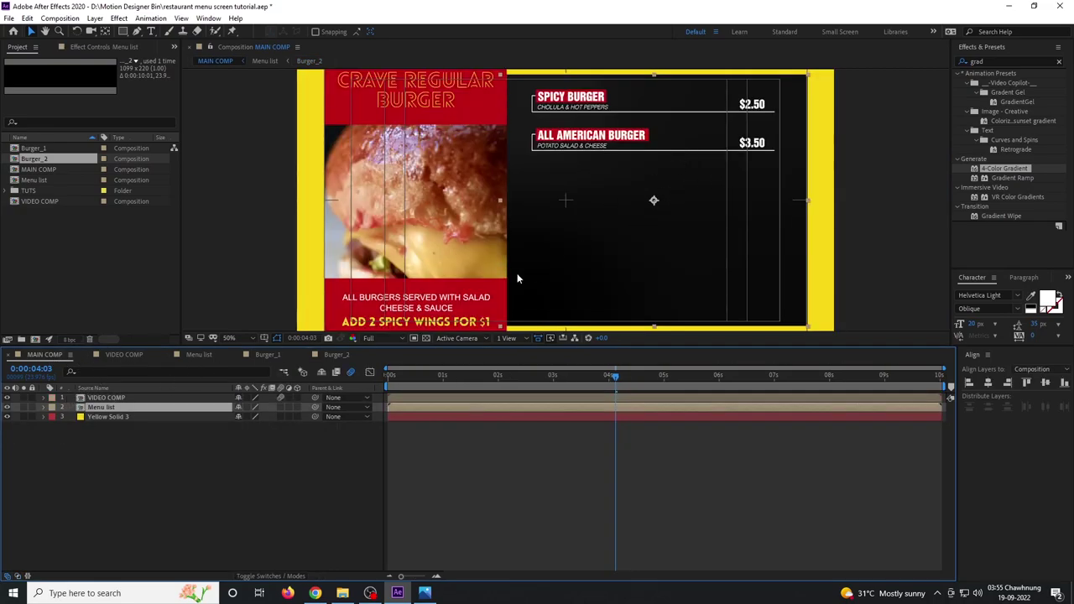
# Step: Preview MAIN COMP from the start, and in the Menu list composition shift the Burger_2 layer to start at about 0:00:01:20
pyautogui.click(391, 387)
pyautogui.press('space')
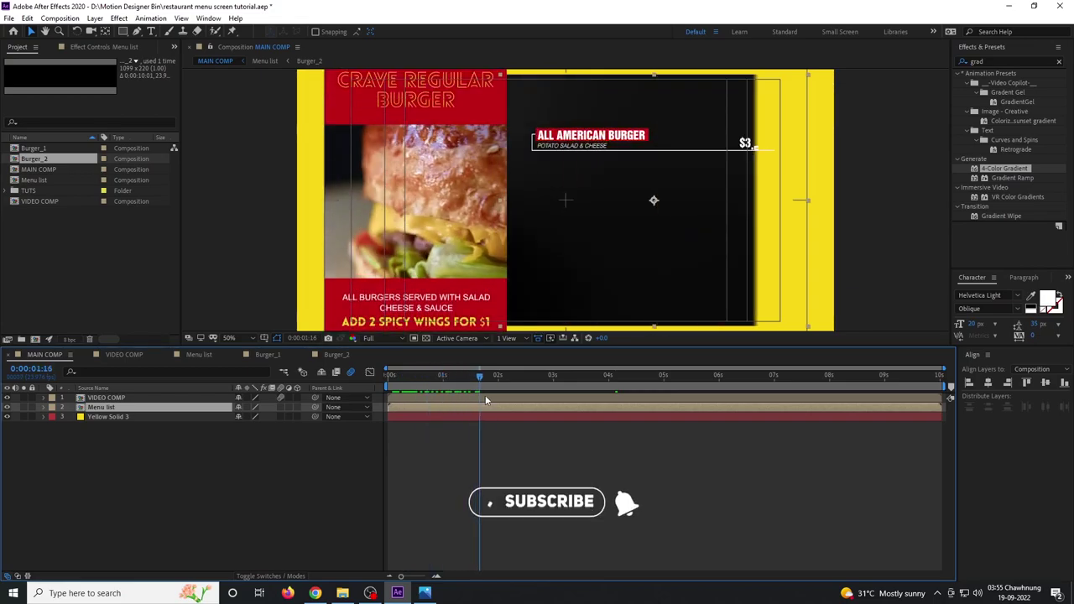
pyautogui.moveTo(544, 398); pyautogui.dragTo(492, 403)
pyautogui.doubleClick(474, 409)
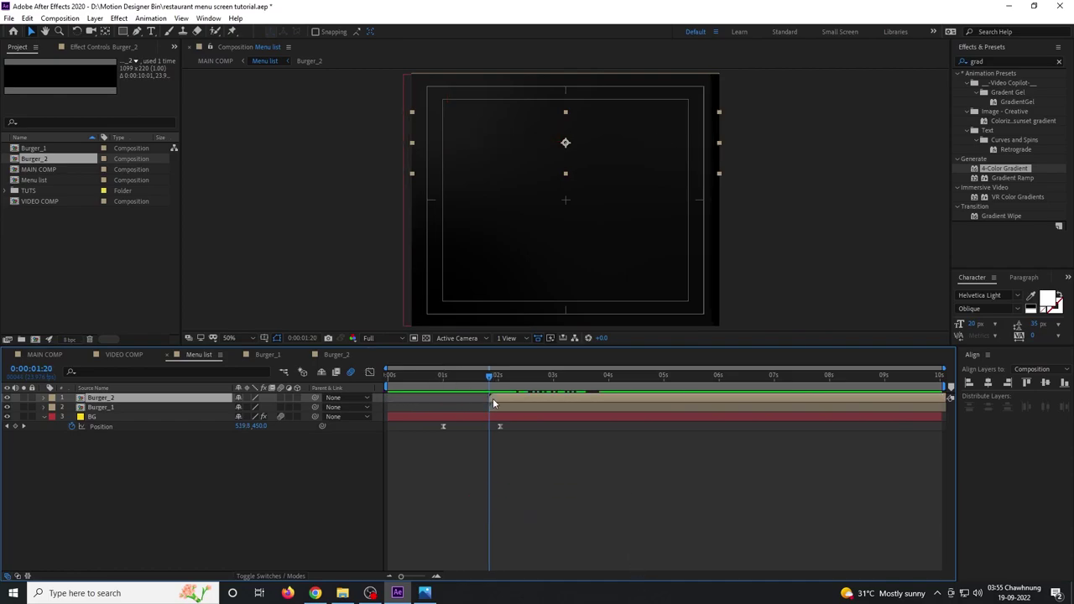
# Step: Examine the staggered layer starts and entry animations of Burger_1 to Burger_6 in the finished Menu List composition
pyautogui.press('space')
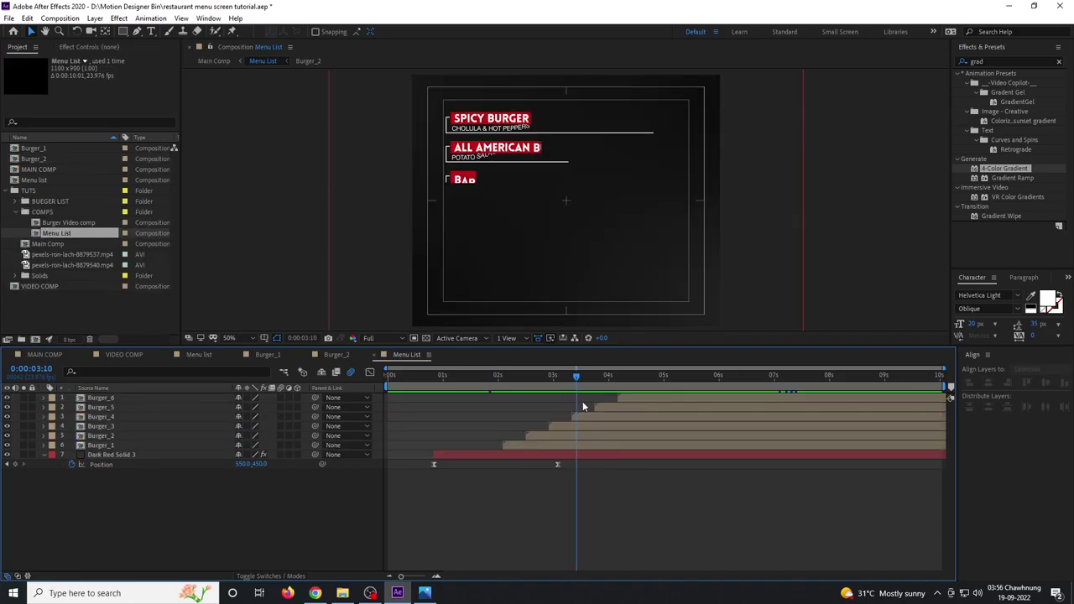
pyautogui.press('space')
pyautogui.click(581, 444)
pyautogui.click(579, 435)
pyautogui.click(586, 425)
pyautogui.click(595, 417)
pyautogui.click(610, 406)
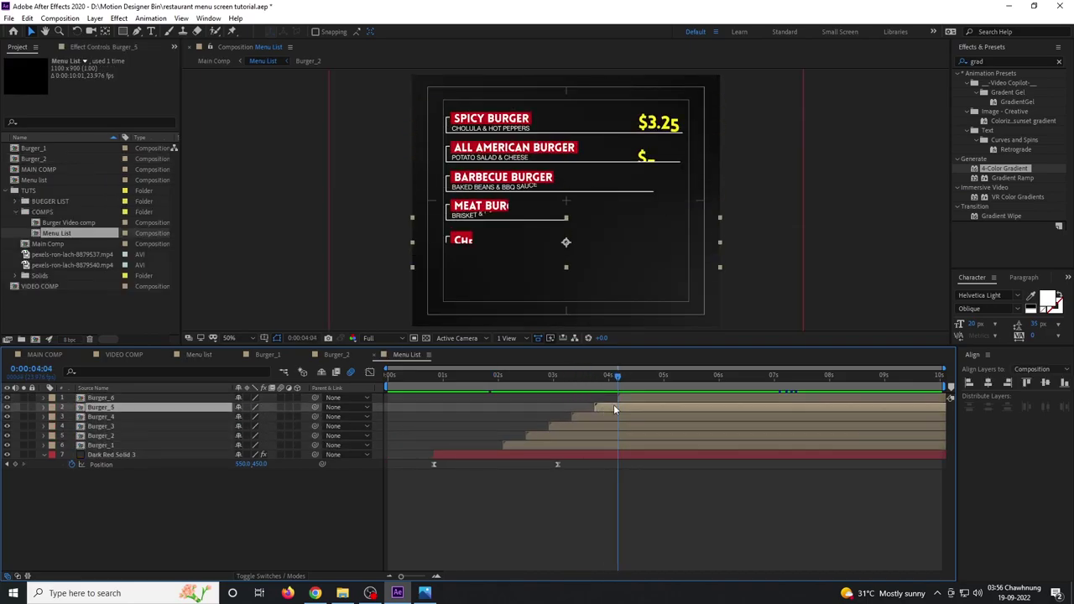
pyautogui.click(629, 397)
pyautogui.moveTo(619, 378); pyautogui.dragTo(647, 383)
pyautogui.press('space')
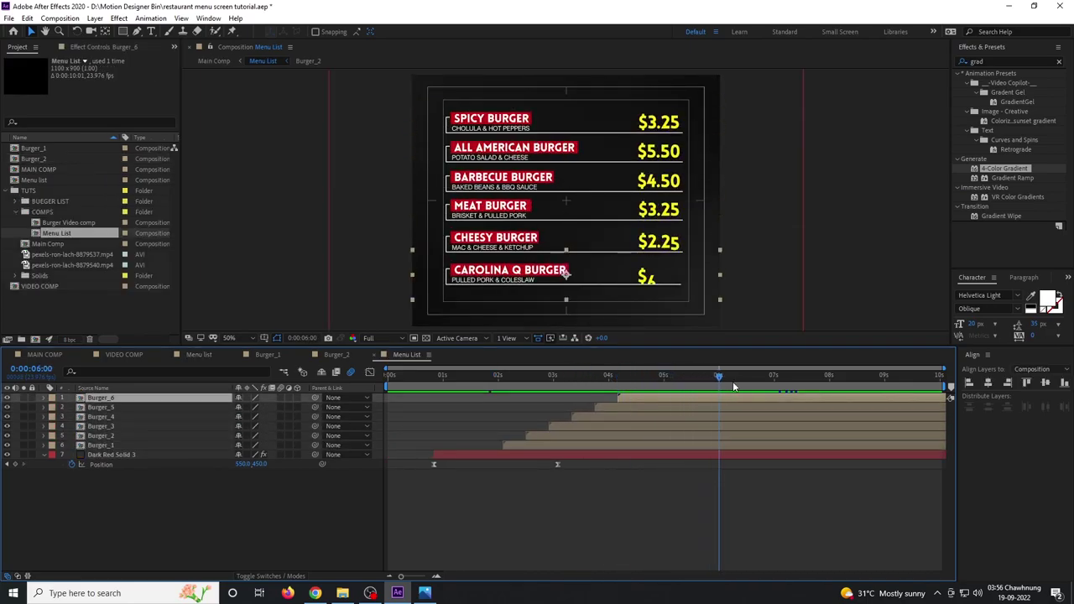
# Step: Review the opening seconds of MAIN COMP, and open the finished Main Comp from the TUTS folder
pyautogui.click(55, 356)
pyautogui.moveTo(417, 381); pyautogui.dragTo(513, 395)
pyautogui.doubleClick(58, 243)
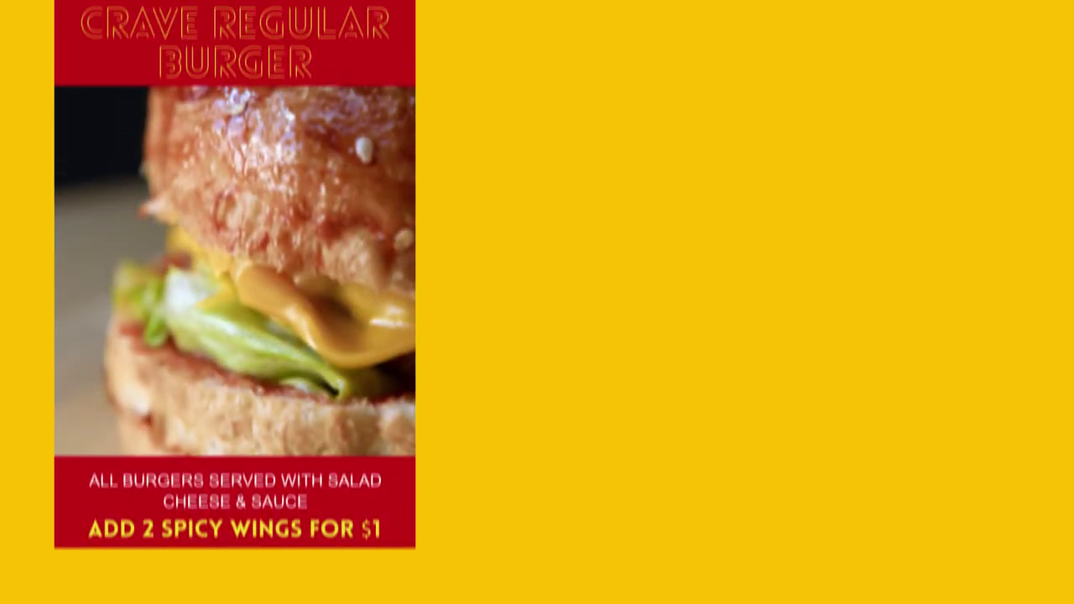